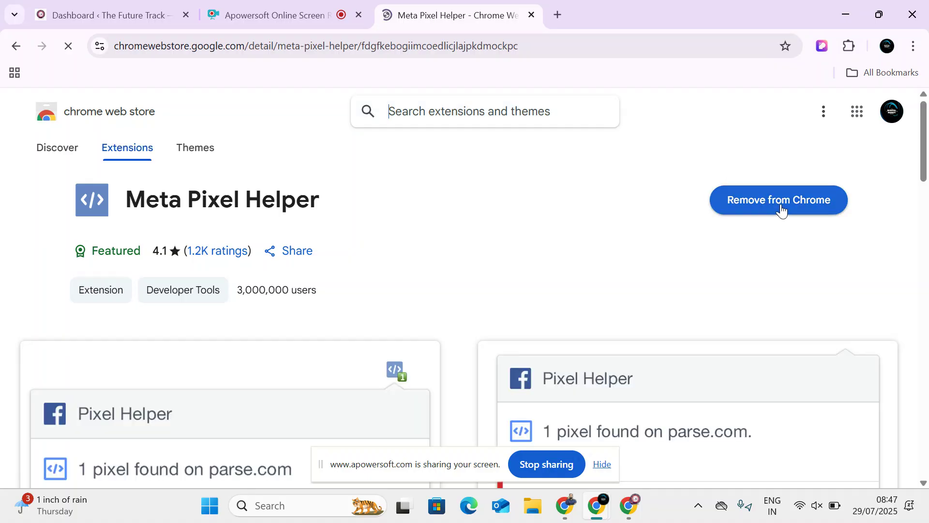
- Close the Meta Pixel Helper store page and check the WordPress dashboard for a pixel with the Meta Pixel Helper extension
click(532, 15)
click(850, 47)
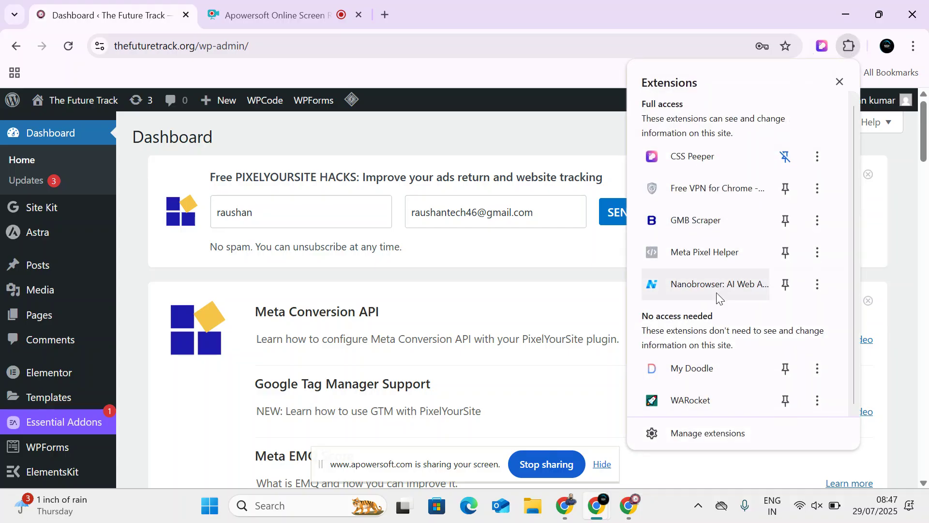
click(711, 255)
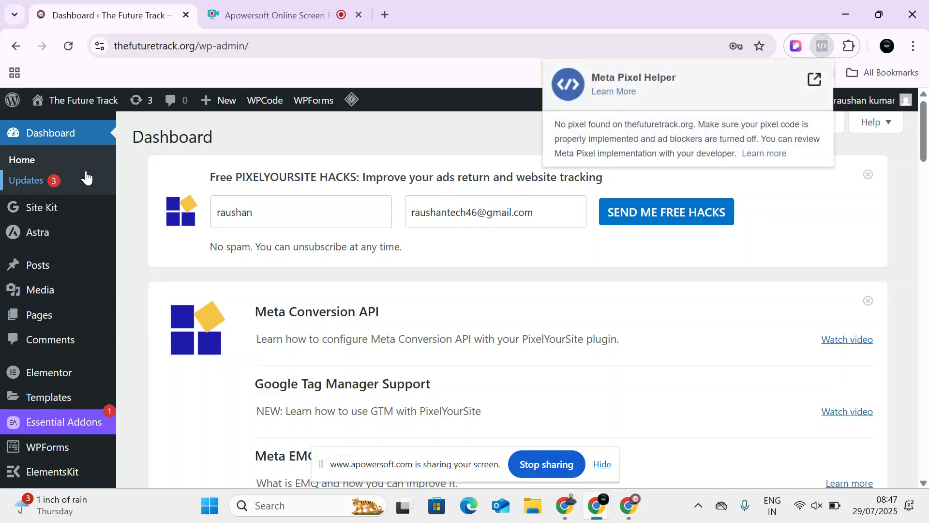
- Visit The Future Track's public home page and check it for a pixel with the Meta Pixel Helper extension
click(61, 126)
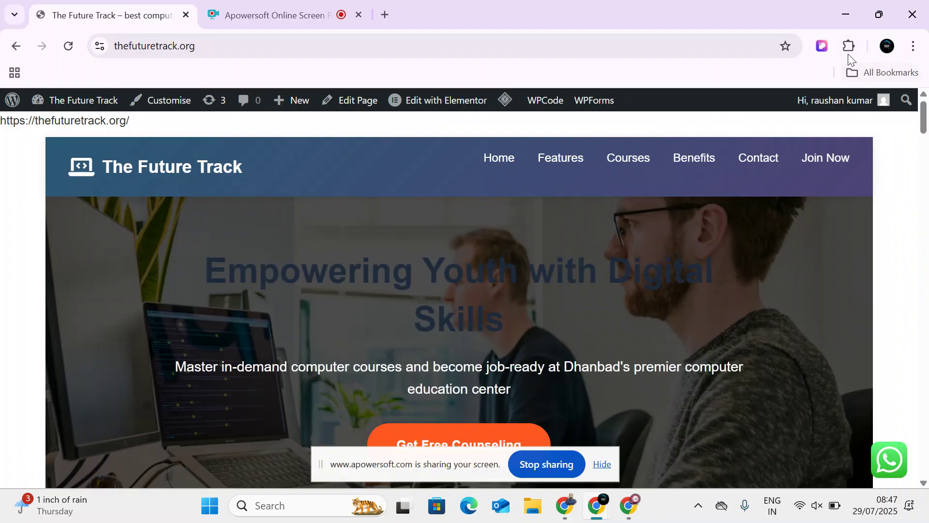
click(849, 50)
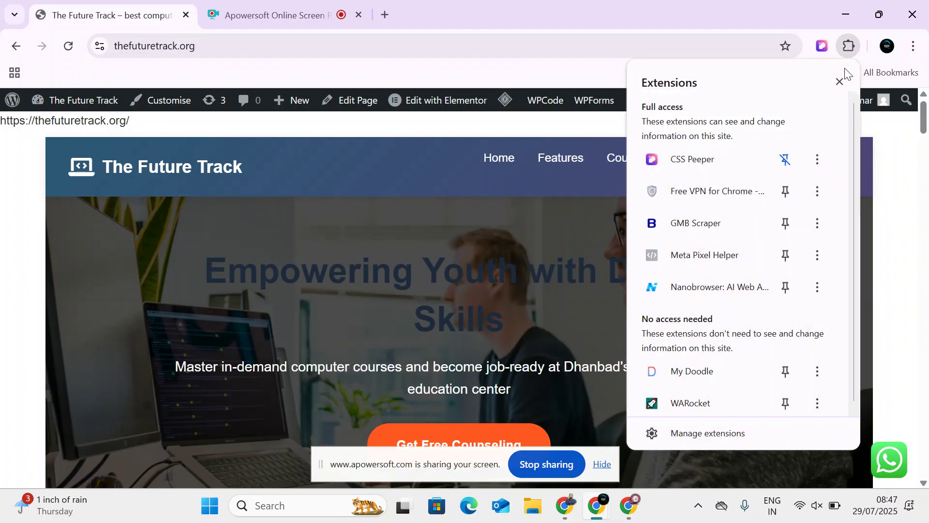
click(702, 256)
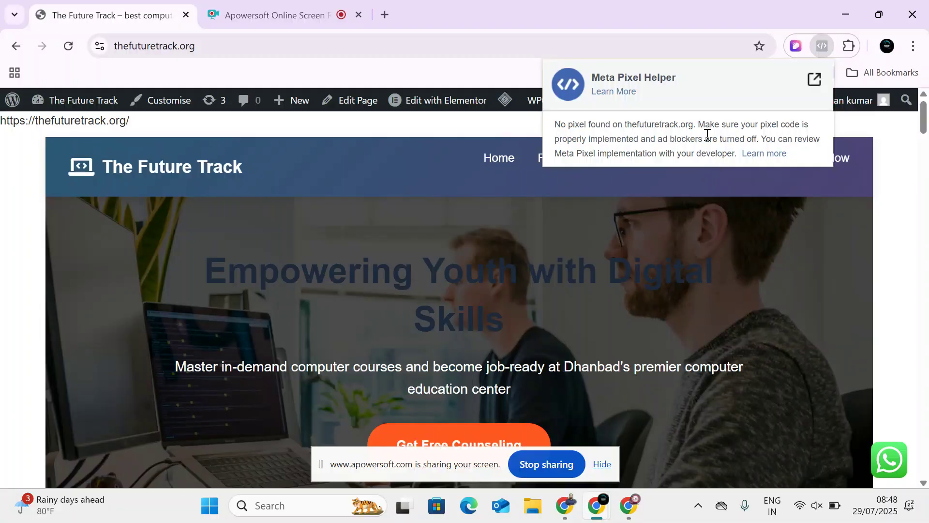
- Search Google for Facebook in a new browser tab and open the Facebook site from the results
click(300, 16)
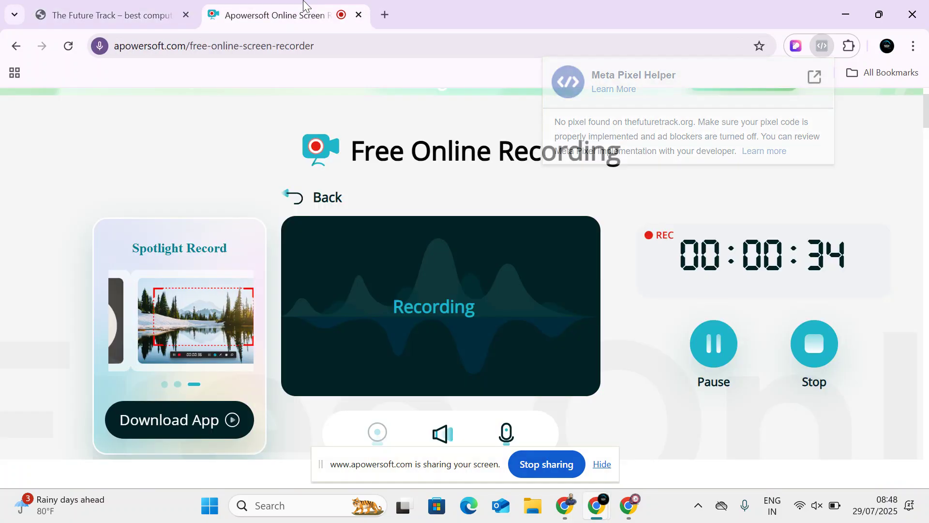
click(385, 16)
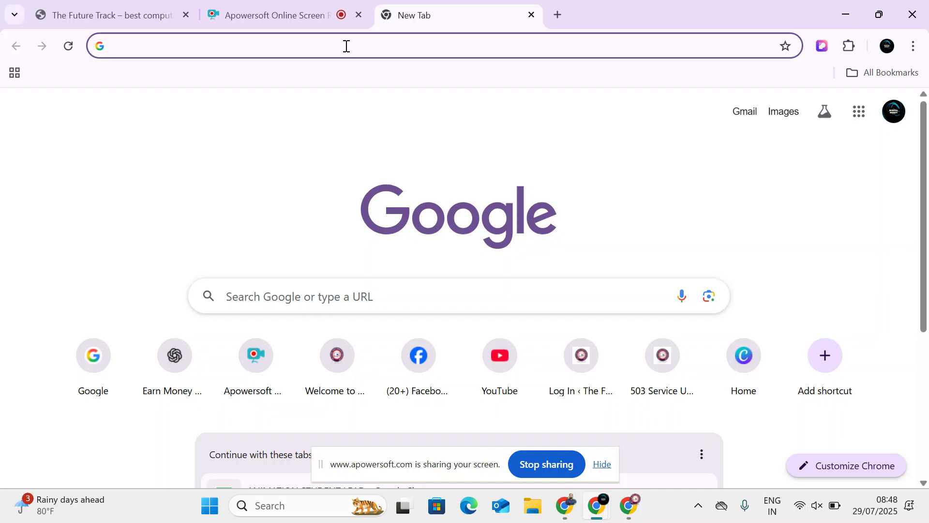
text(go)
key(Return)
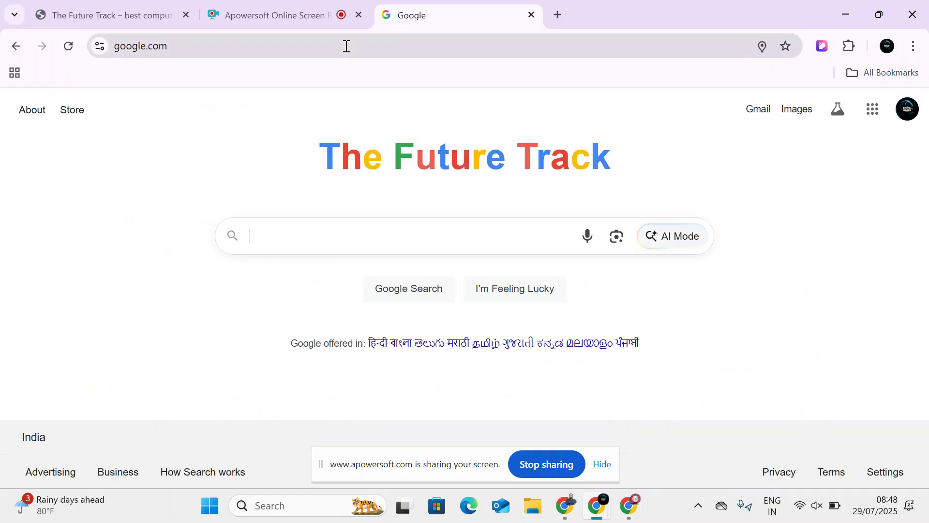
text(Facebook)
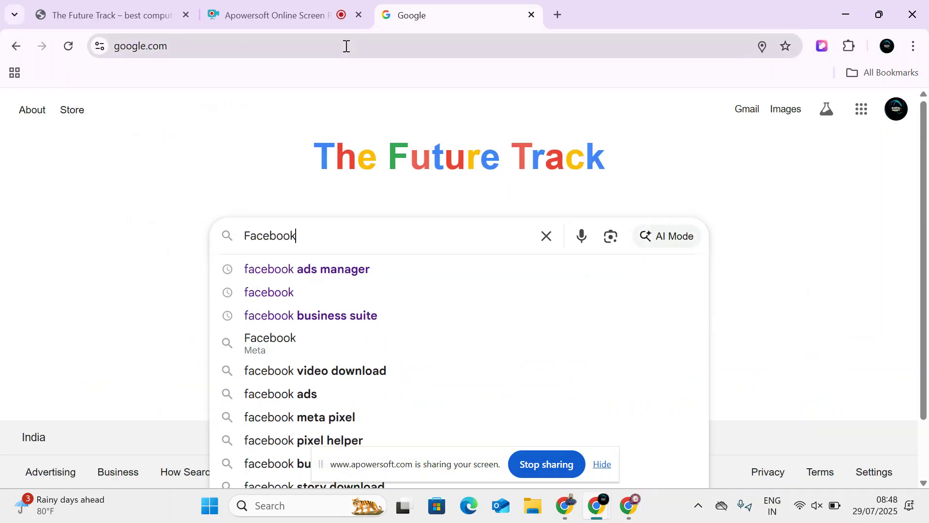
key(Return)
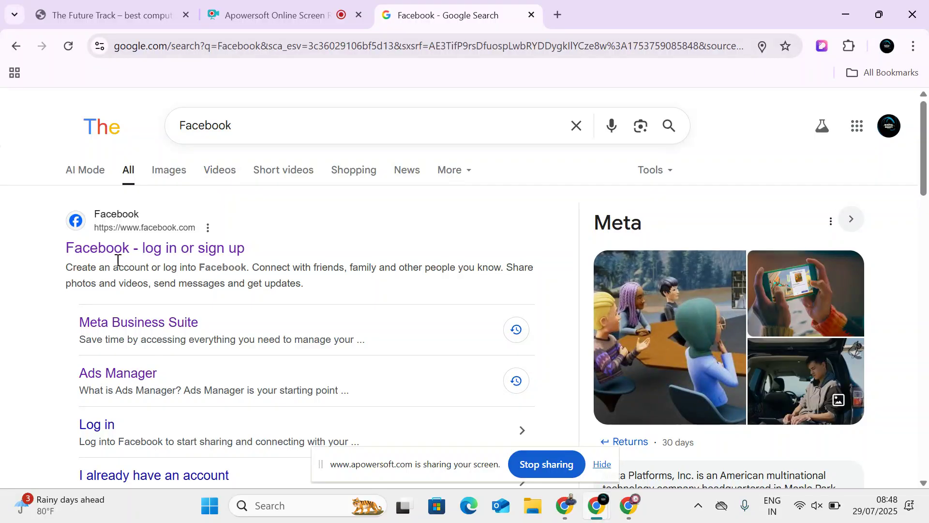
click(118, 250)
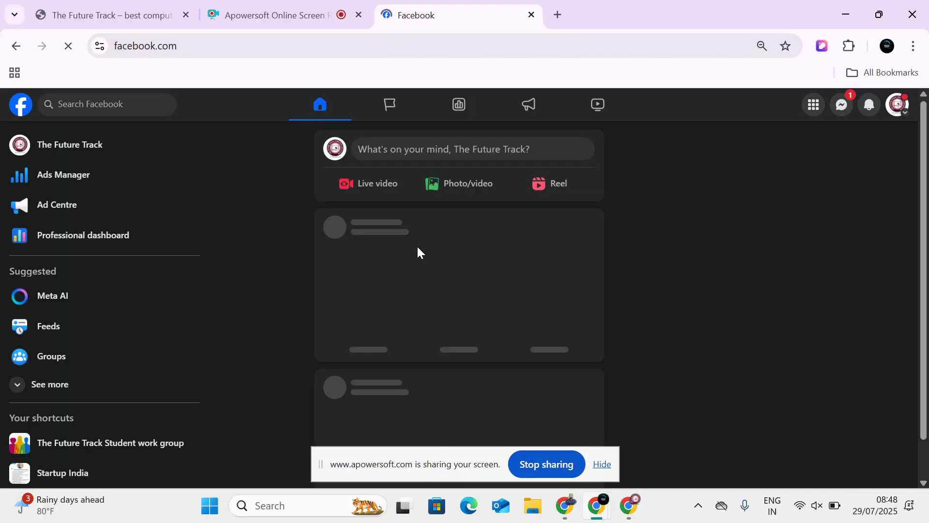
- Look through the Facebook feed to examine the sponsored posts shown there
scroll(417, 249, down, 5)
scroll(417, 249, down, 8)
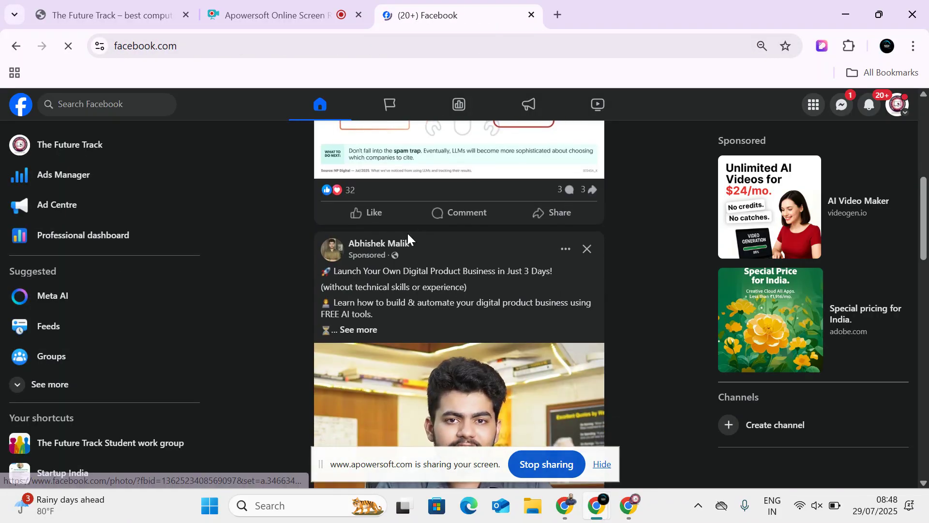
scroll(408, 237, up, 3)
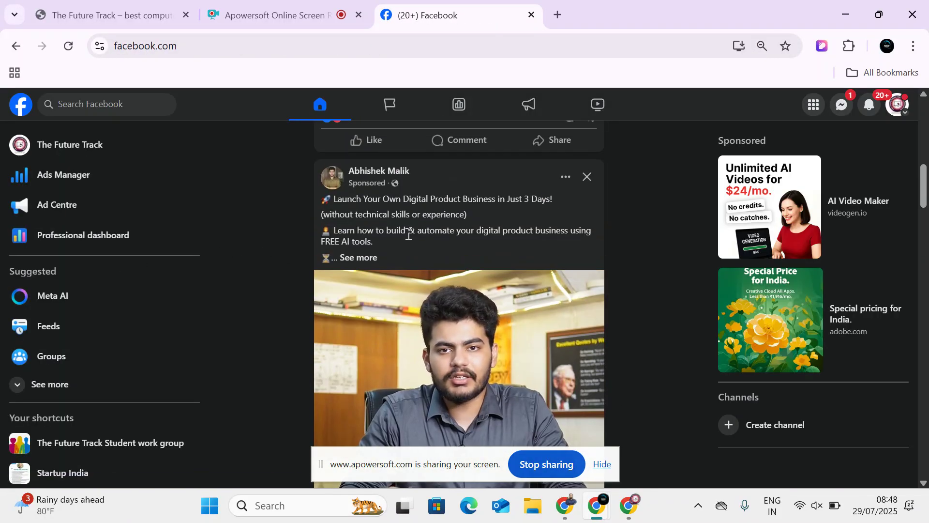
scroll(408, 238, down, 6)
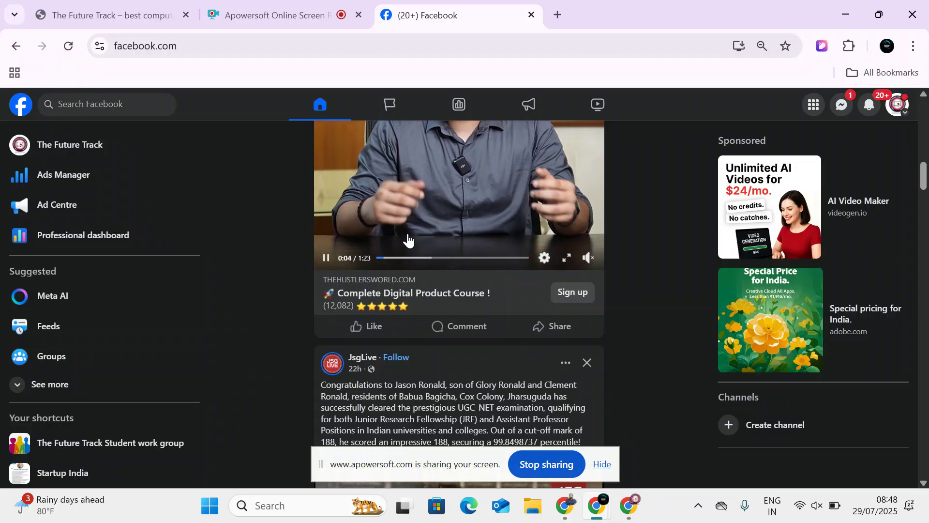
scroll(408, 237, down, 8)
scroll(404, 249, up, 3)
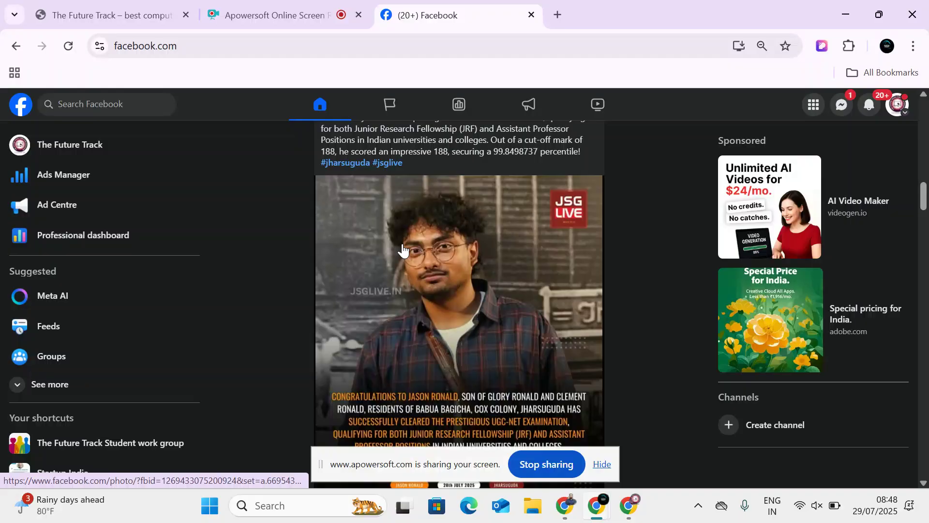
- Search for "facebook ads manager" in another new tab and open Ads Manager from its Meta for Business page
click(558, 14)
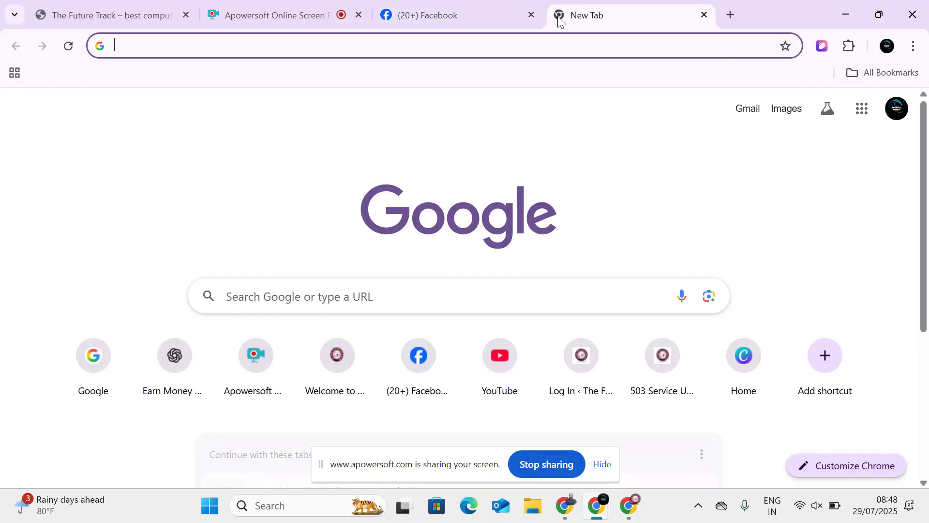
text(Facebook)
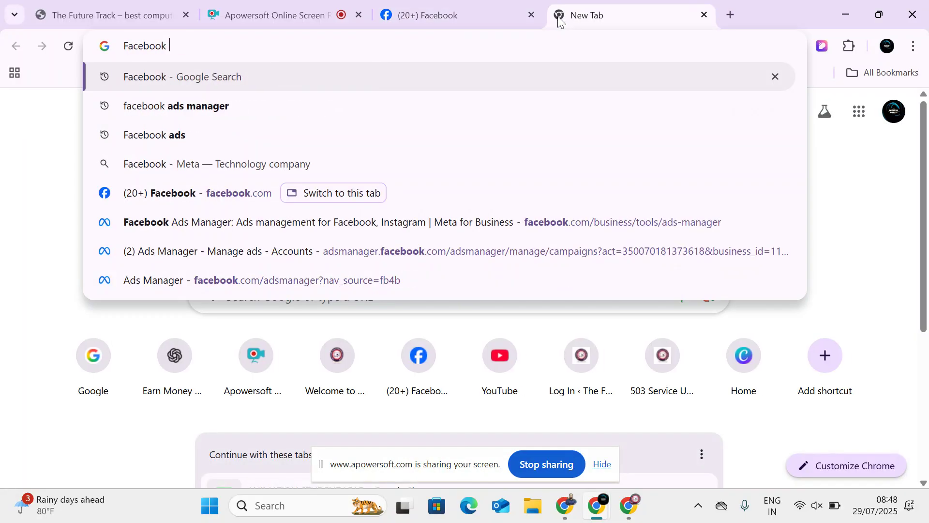
key(Down)
key(Return)
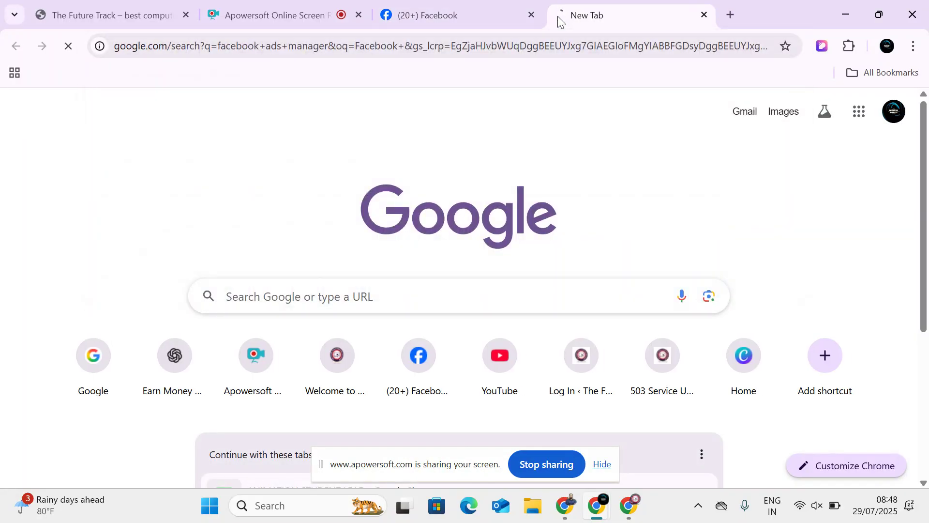
scroll(100, 348, down, 5)
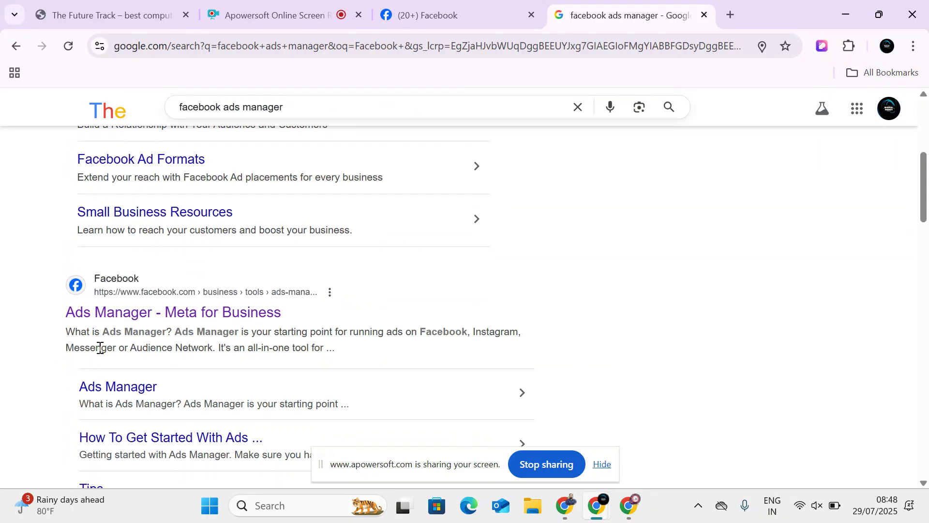
click(130, 312)
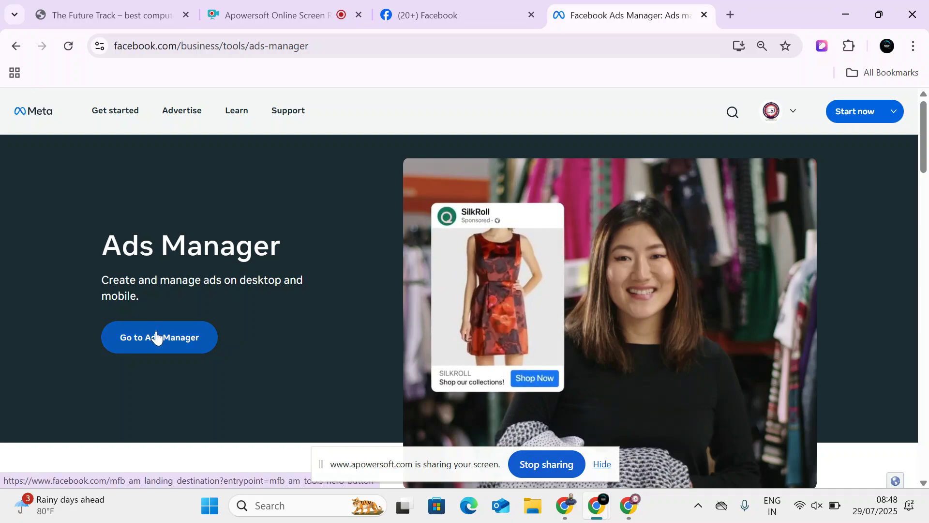
click(168, 345)
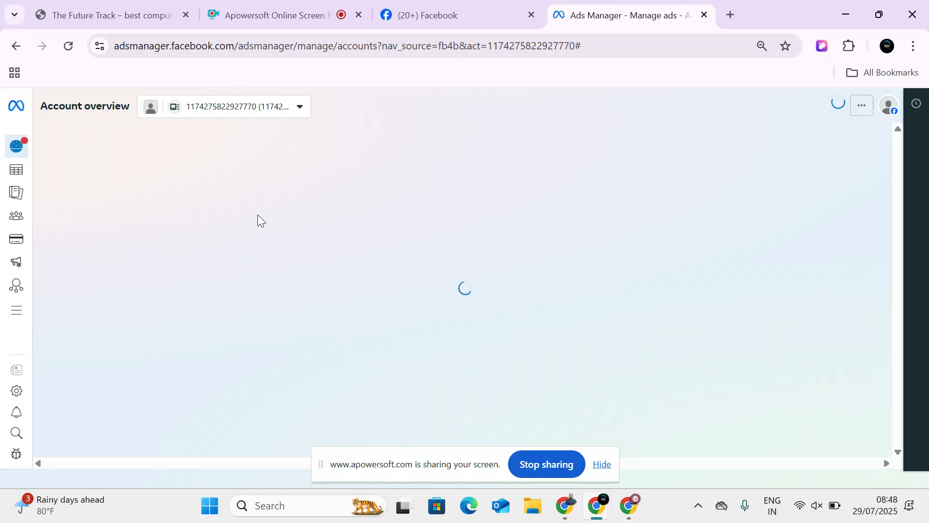
- Switch Ads Manager to the Solutions Engineering Team ad account in the digitalroady business portfolio
click(249, 108)
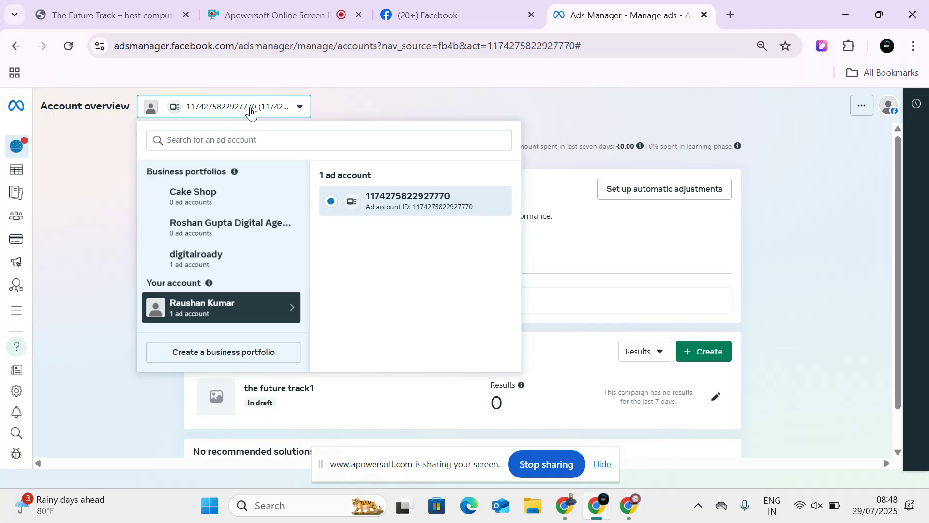
click(200, 264)
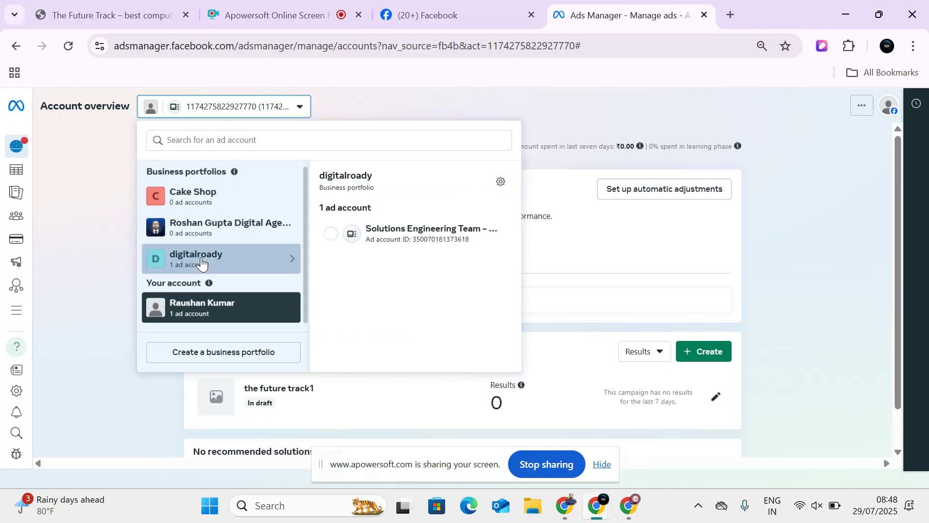
click(429, 240)
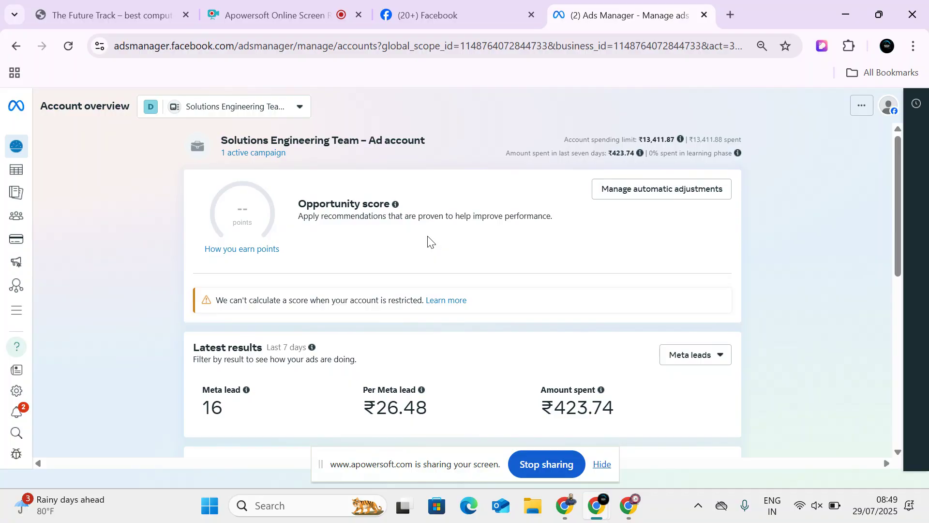
- Review the account overview and open Events Manager, accepting the required switch to the personal profile
scroll(374, 297, down, 3)
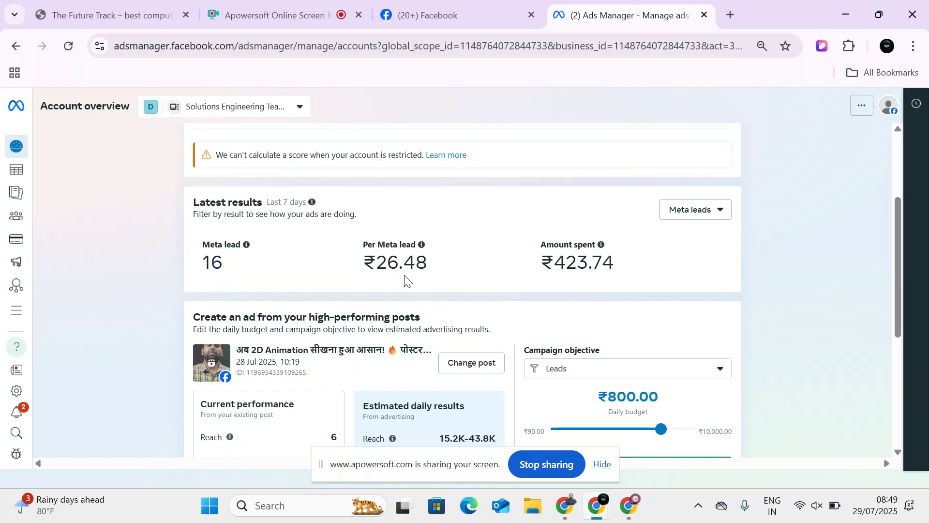
scroll(450, 321, down, 4)
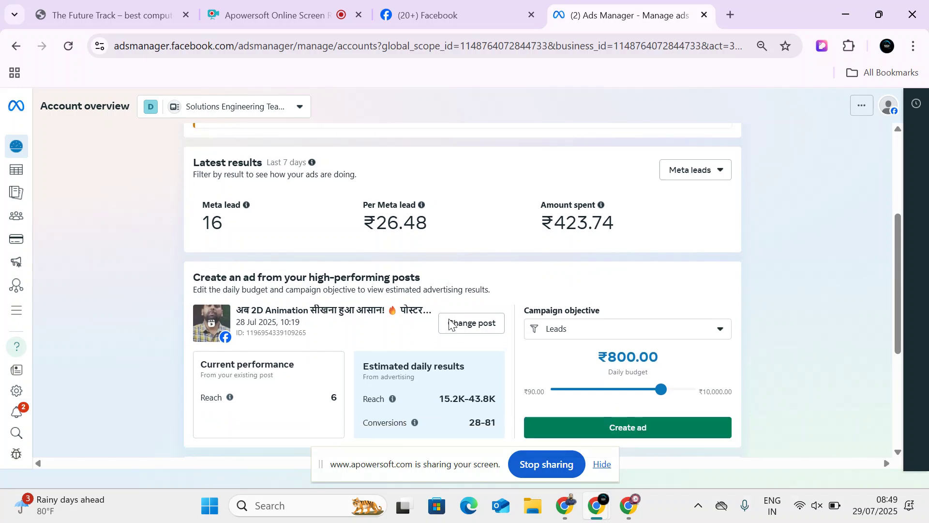
scroll(282, 342, up, 7)
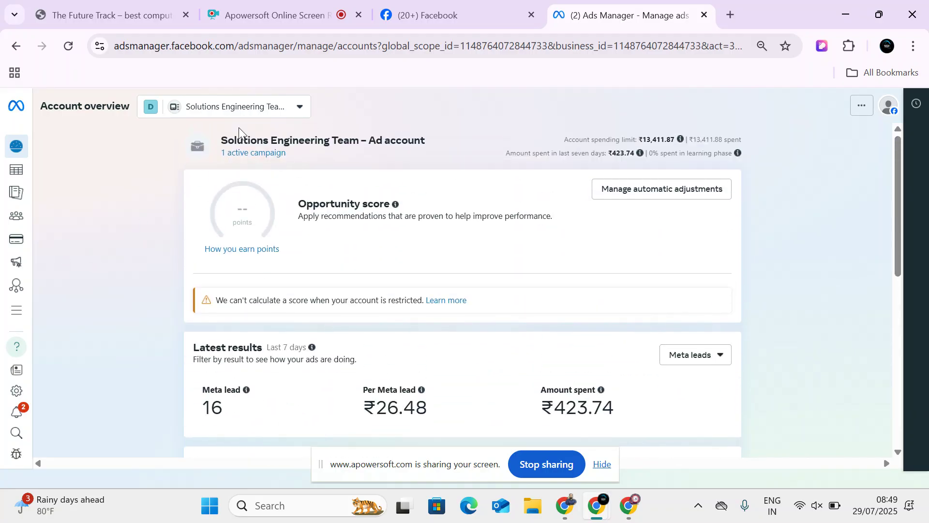
mouse_move(4, 235)
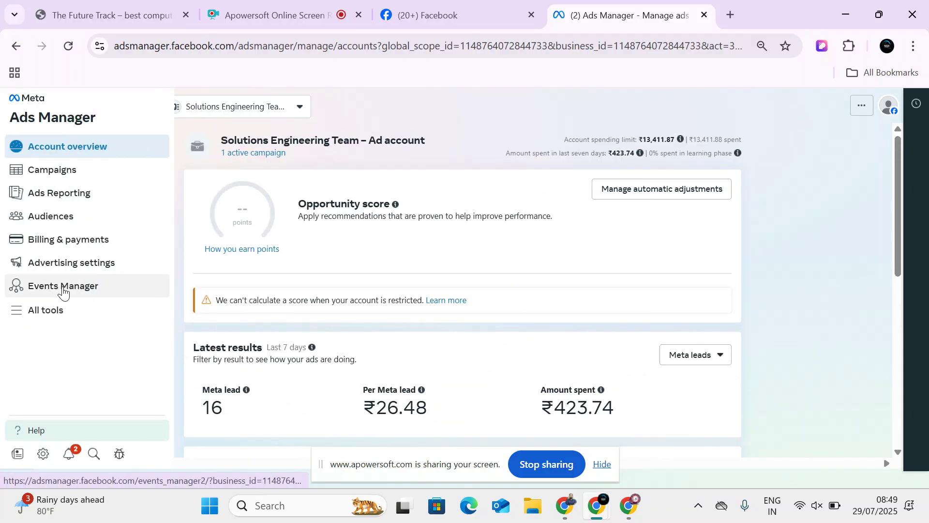
click(63, 287)
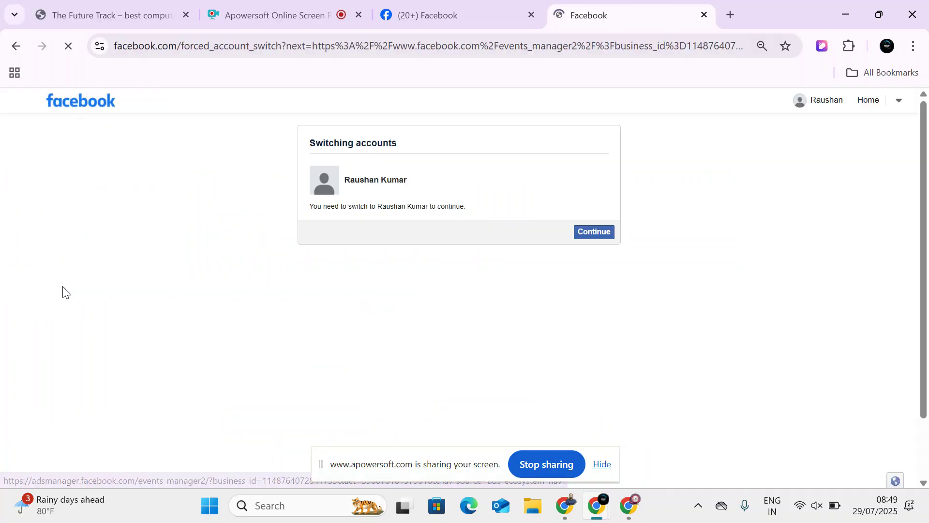
click(607, 237)
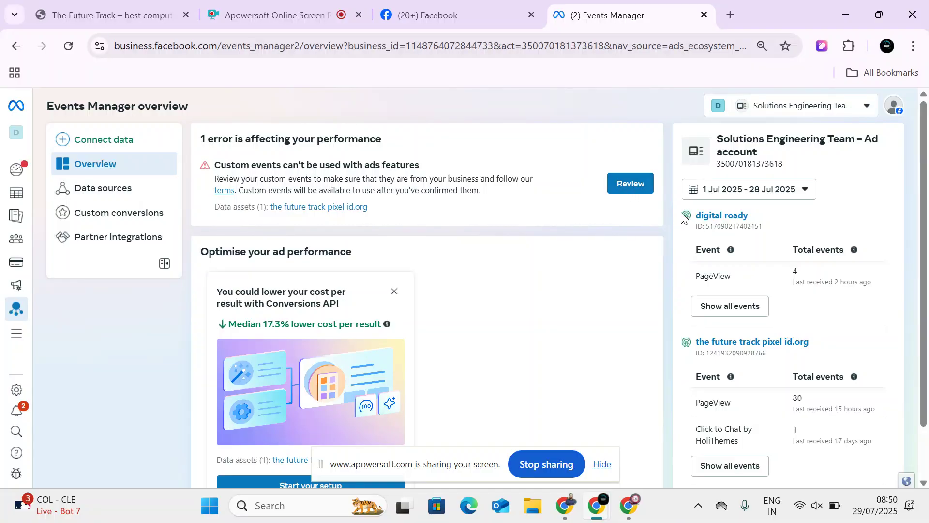
- Acknowledge the Meta Business Tools terms to review the custom event statuses, and close the review without confirming or blocking any event
click(635, 183)
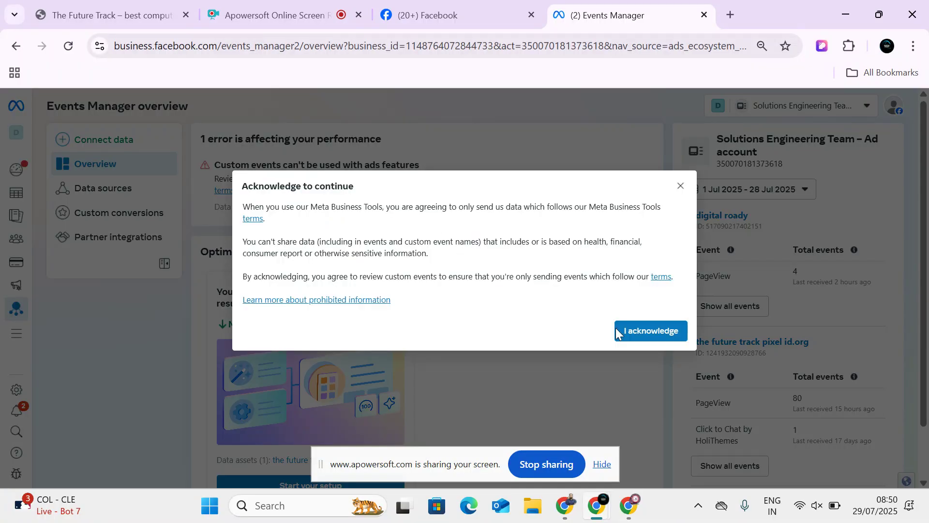
click(643, 330)
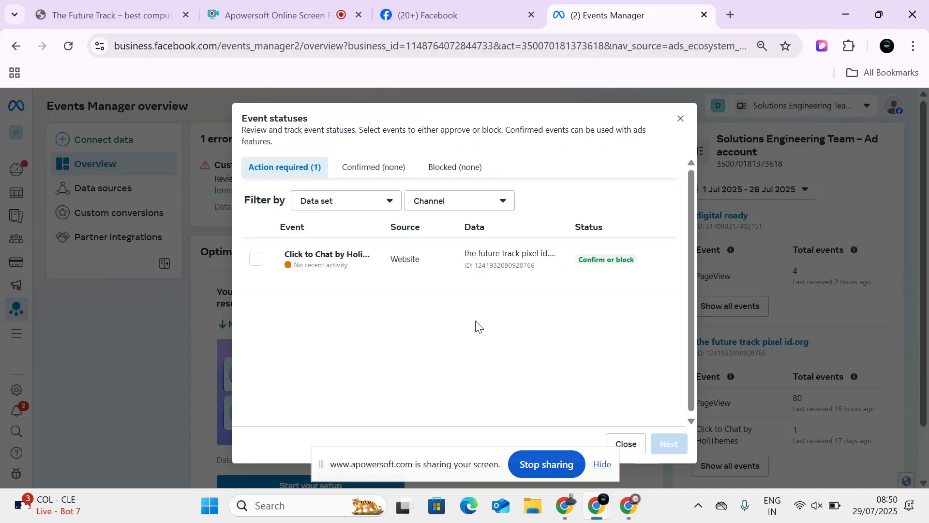
click(625, 444)
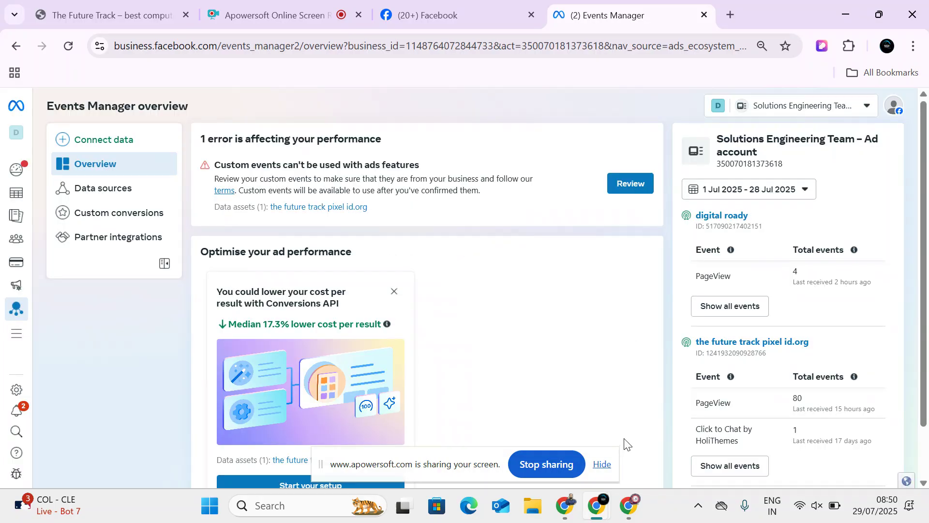
- Connect a new web data source and create a new dataset named "2d animation course" for it
click(108, 143)
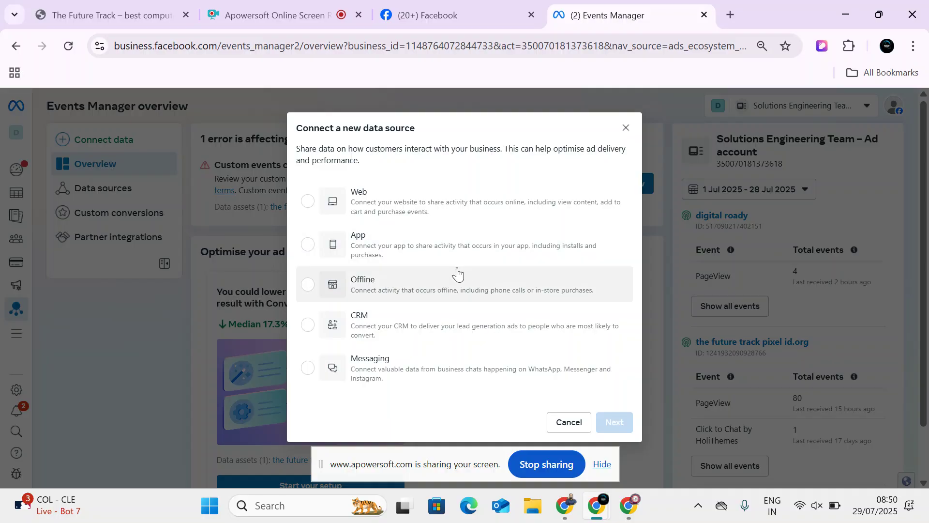
click(389, 205)
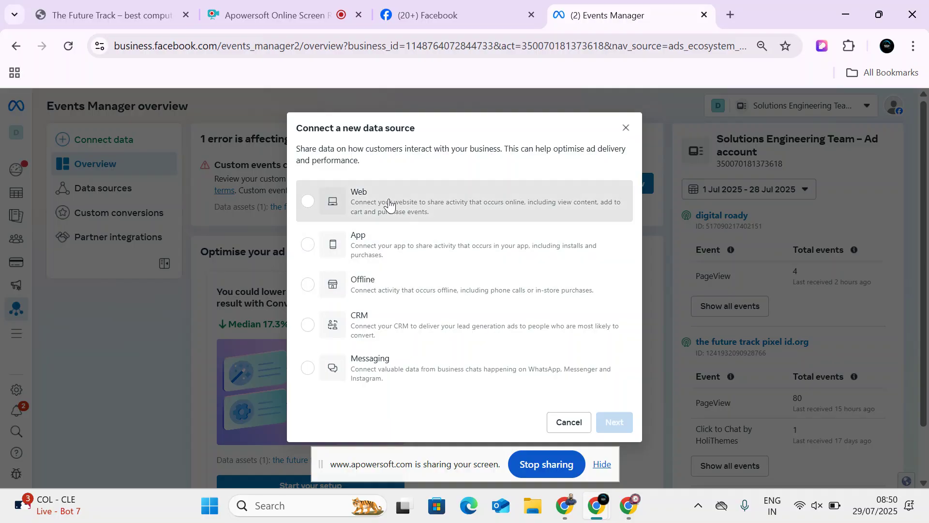
click(617, 424)
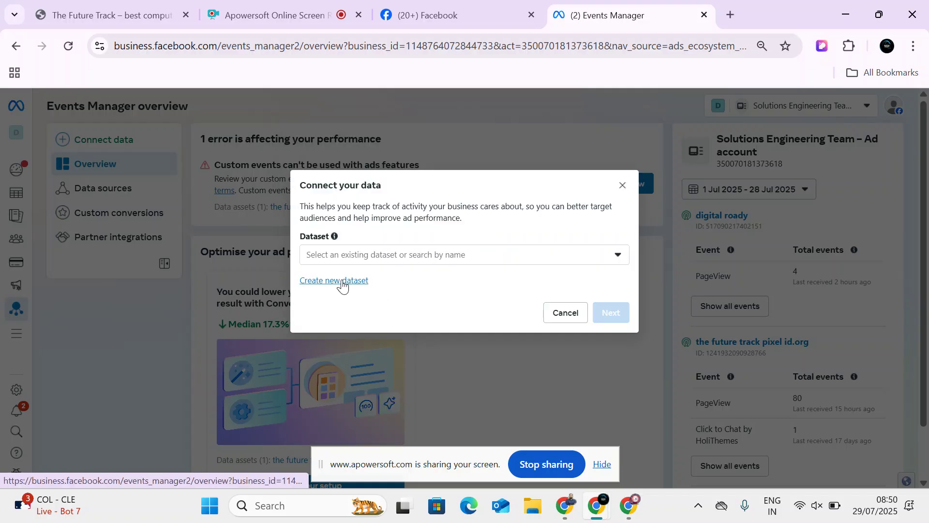
click(342, 282)
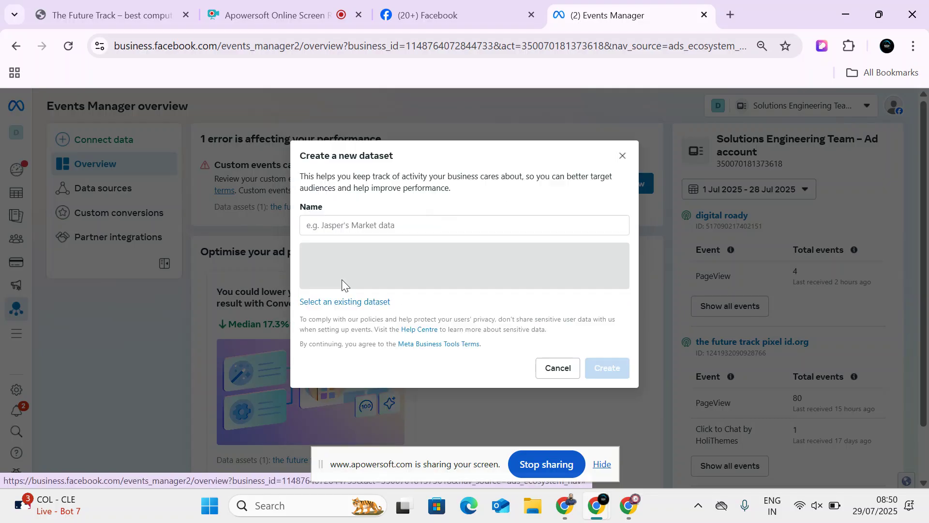
click(373, 239)
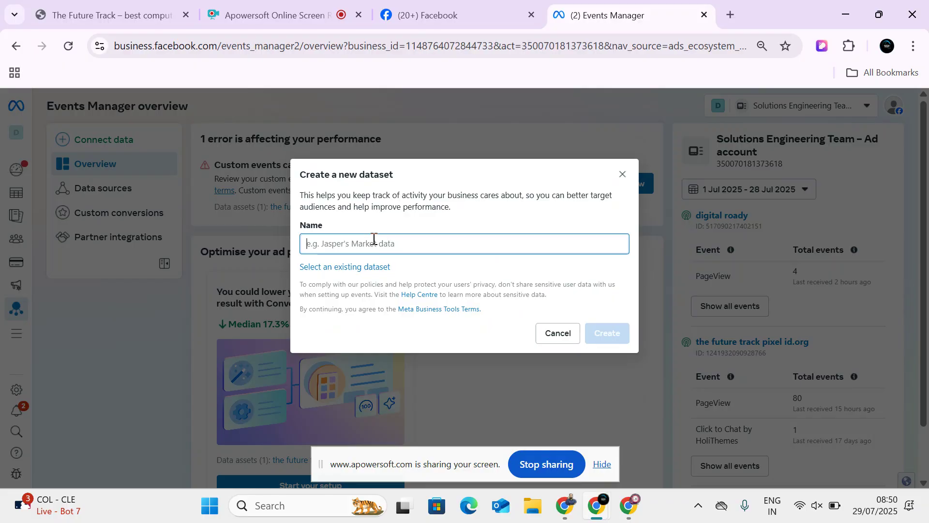
text(2d animation course)
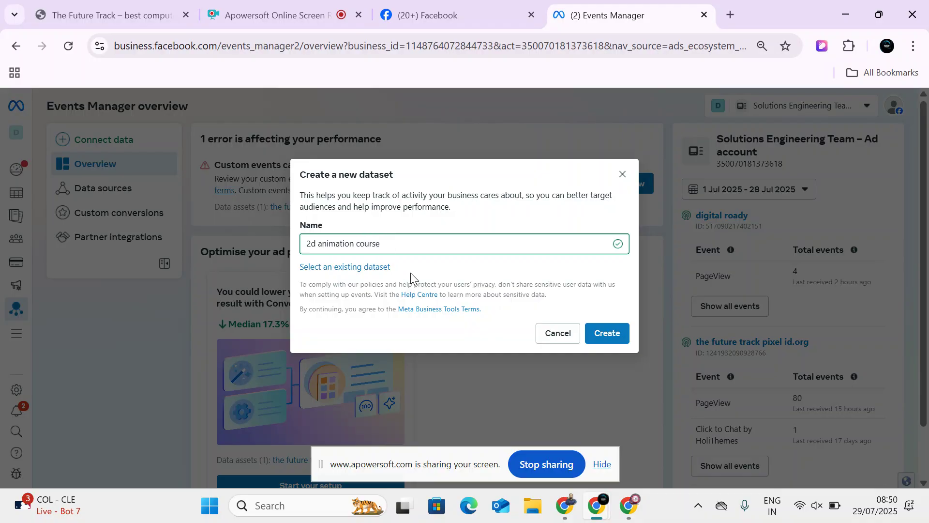
click(605, 333)
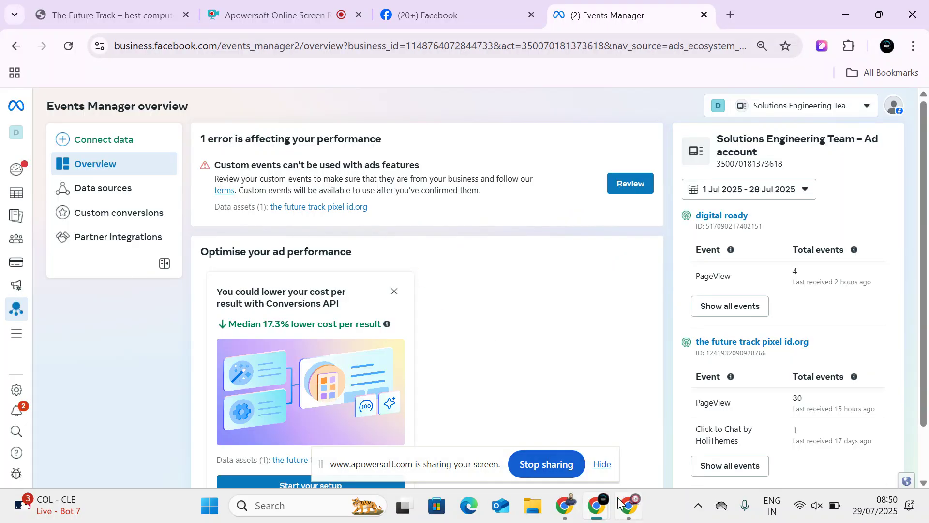
- Choose manual setup for the dataset and connect the website with the Conversions API and Meta pixel option
click(604, 465)
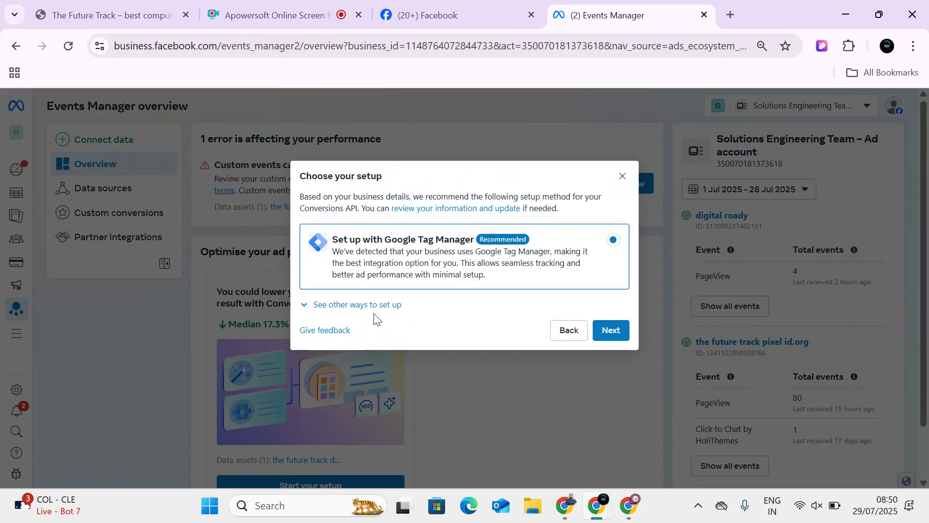
click(342, 306)
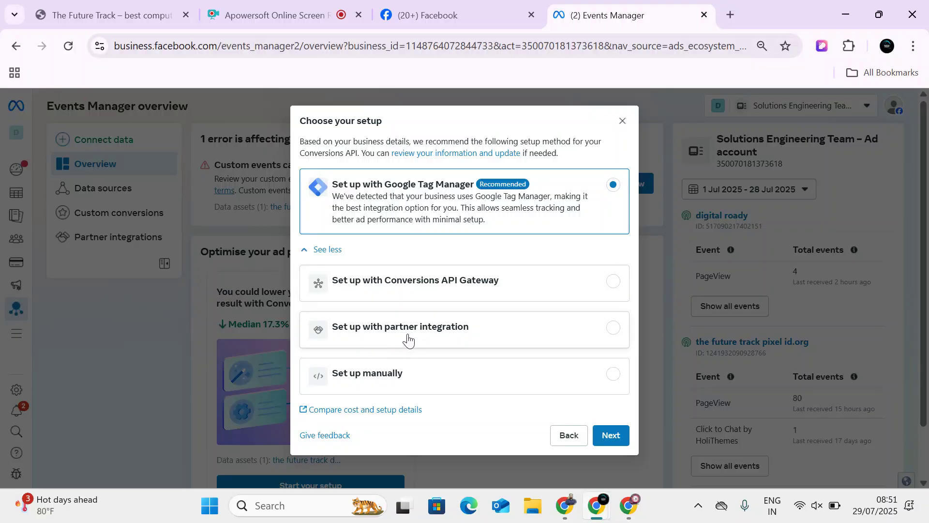
click(434, 374)
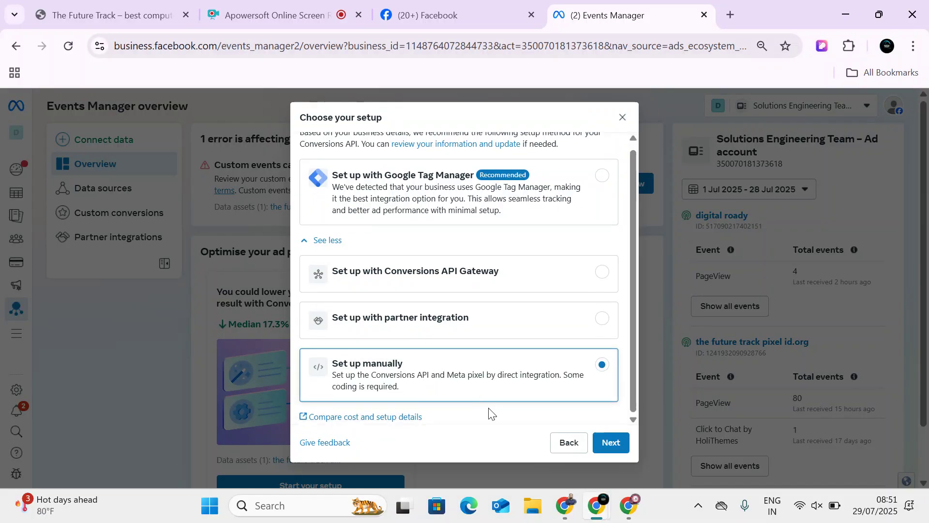
click(605, 443)
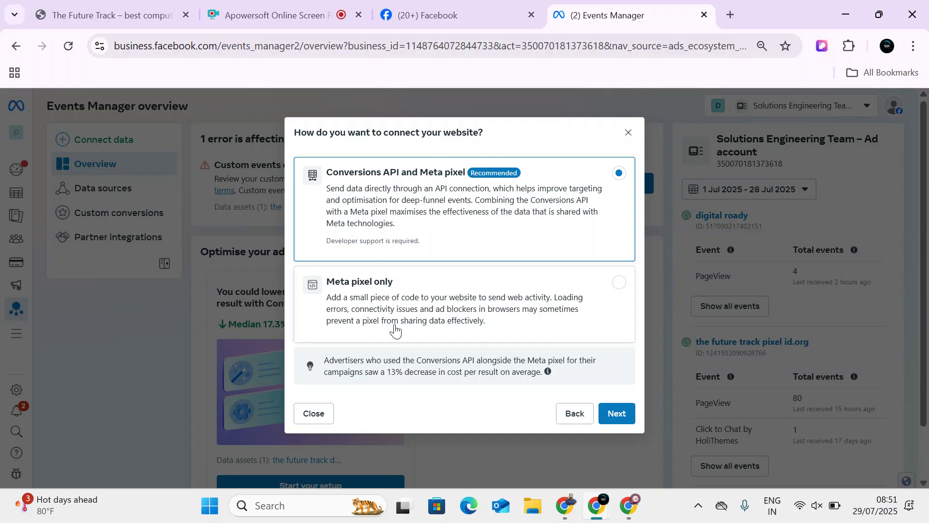
click(627, 413)
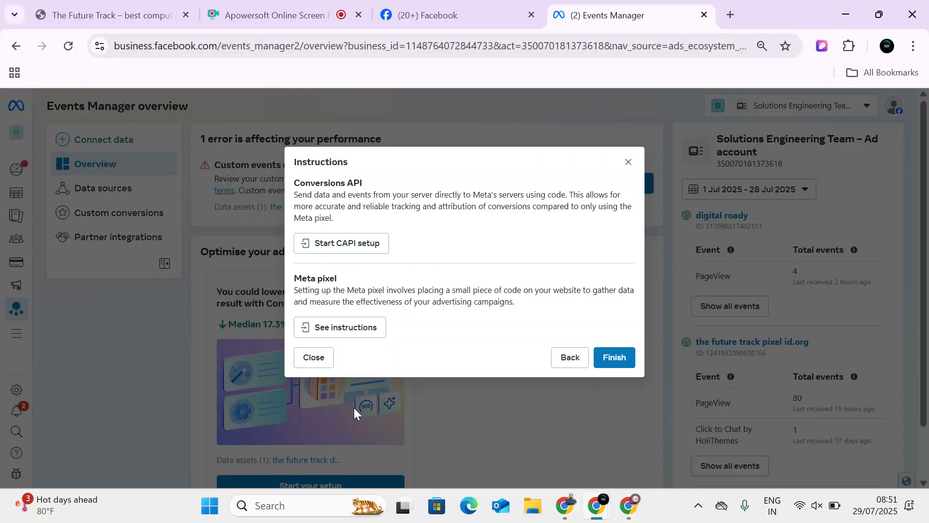
- Open the Meta pixel instructions, finish the connection dialog, and copy the pixel base code
click(350, 332)
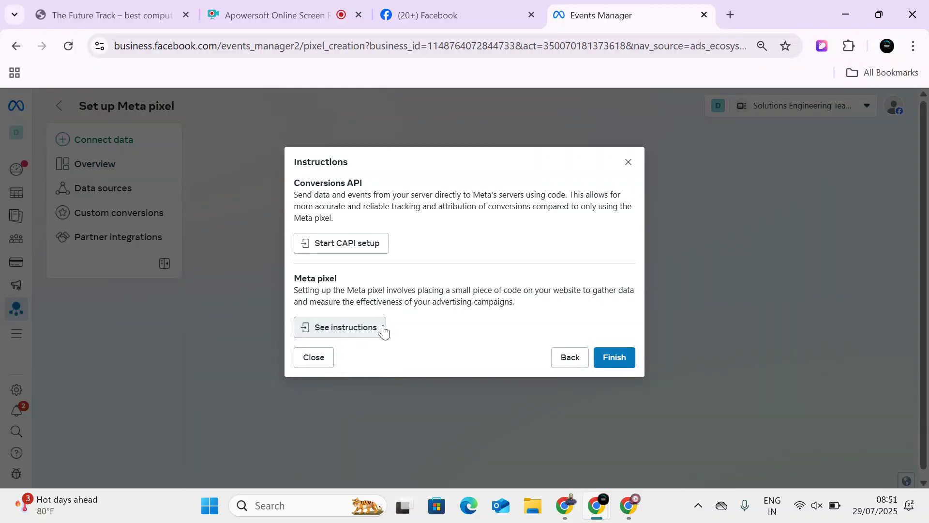
click(607, 360)
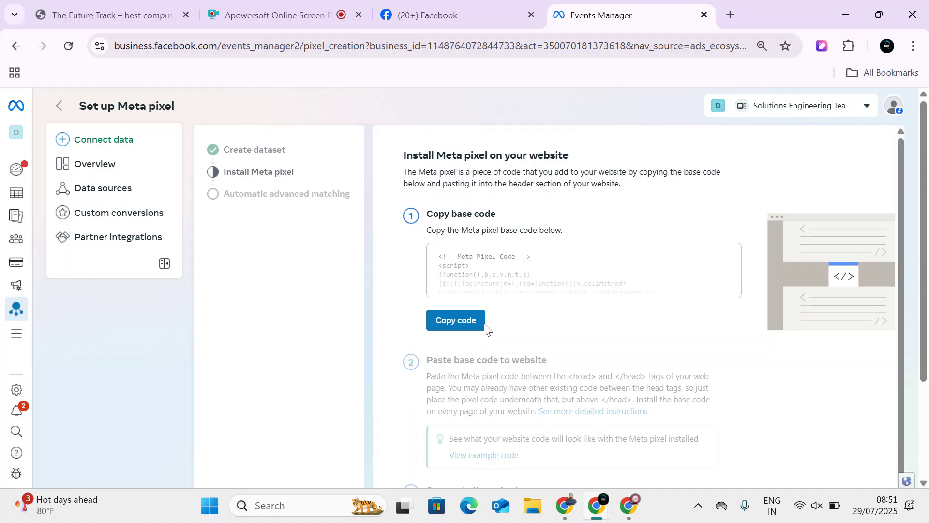
scroll(492, 307, down, 1)
click(461, 312)
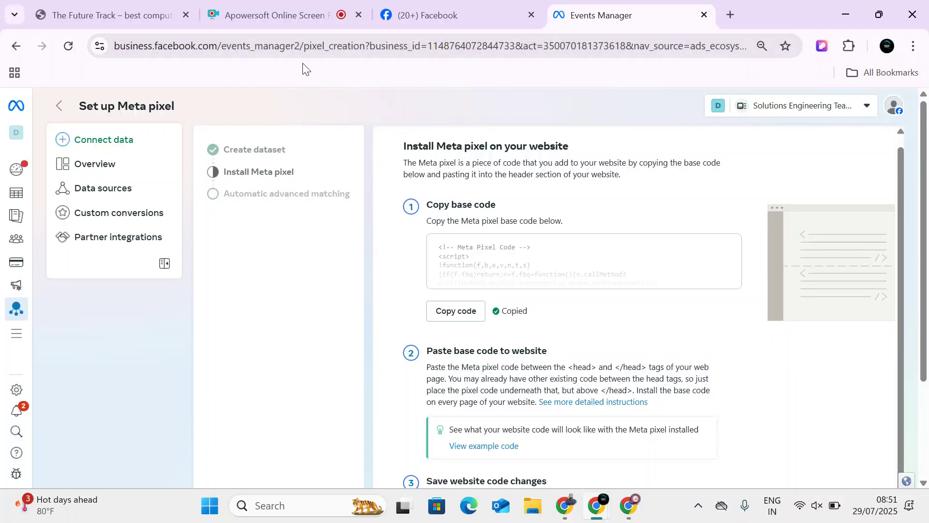
- Go to The Future Track site's WordPress dashboard and open the theme file editor, acknowledging the warning about direct edits
click(123, 19)
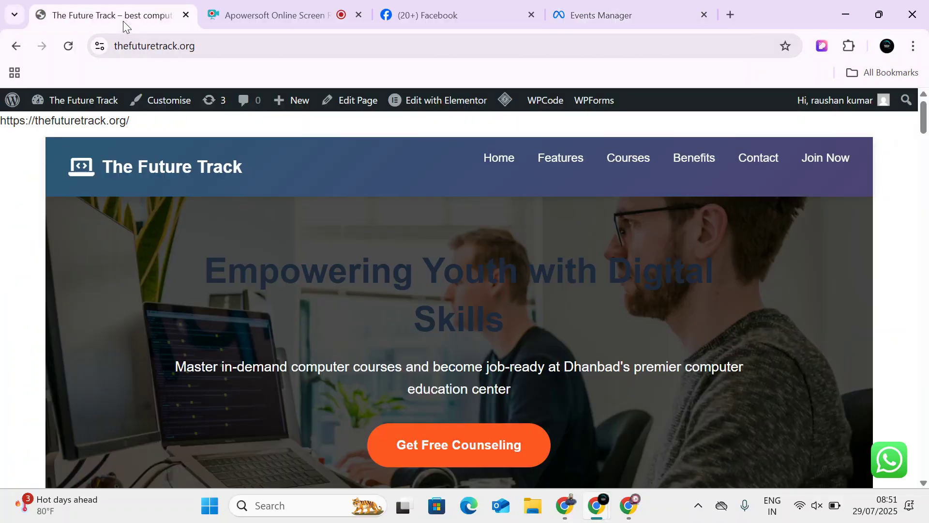
click(88, 124)
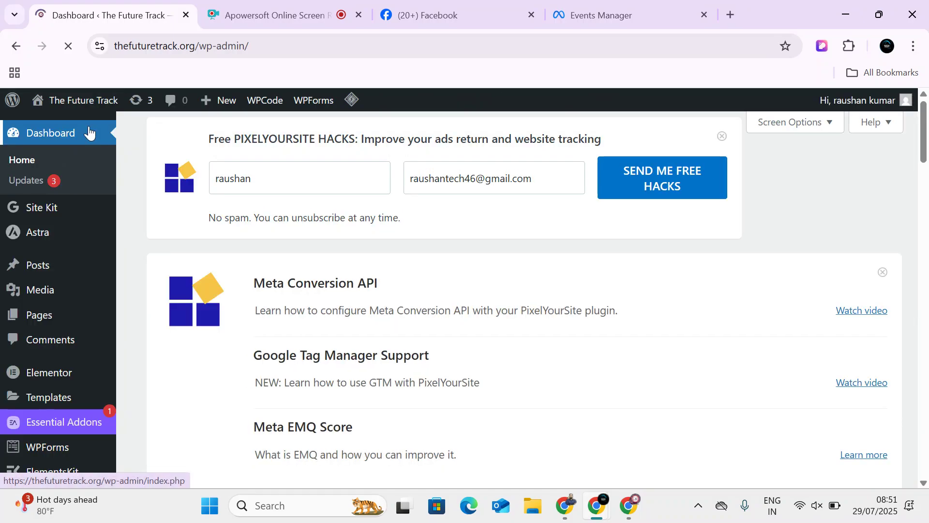
scroll(99, 342, down, 10)
mouse_move(58, 320)
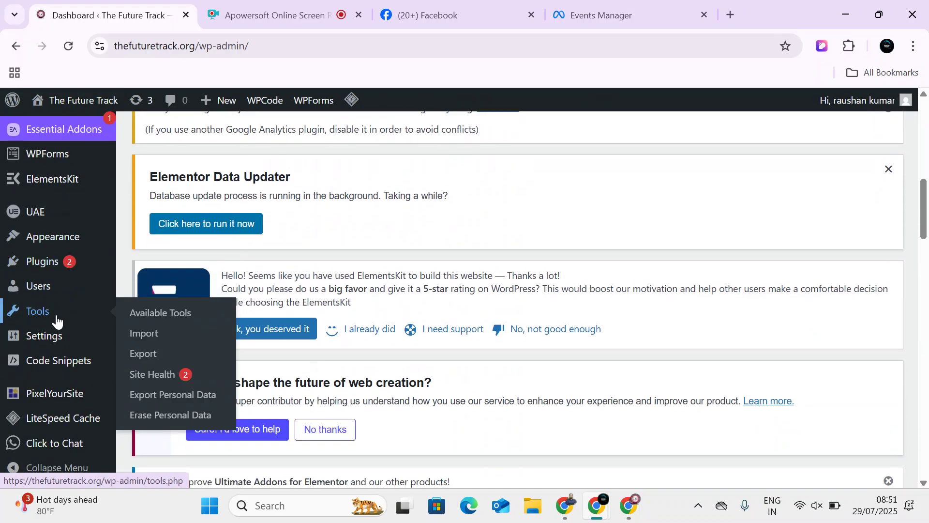
scroll(57, 317, down, 4)
mouse_move(67, 393)
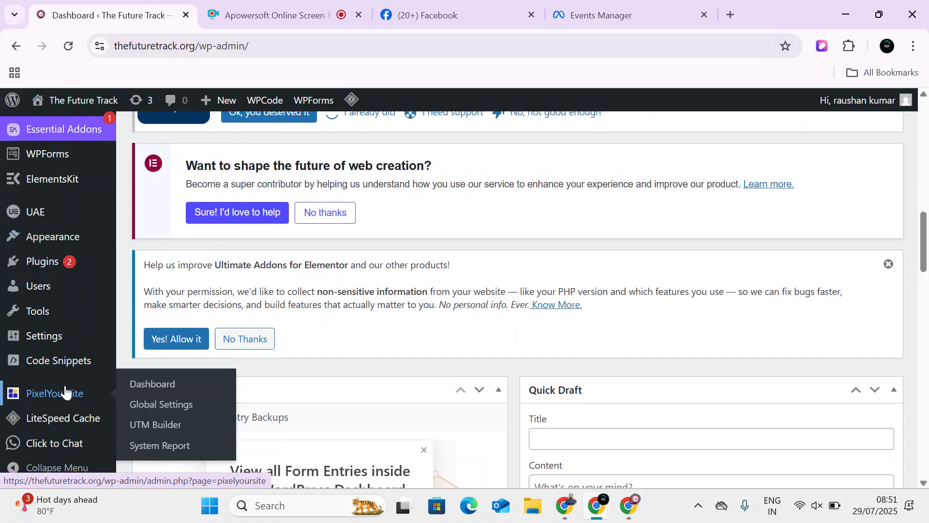
scroll(66, 393, down, 4)
mouse_move(57, 235)
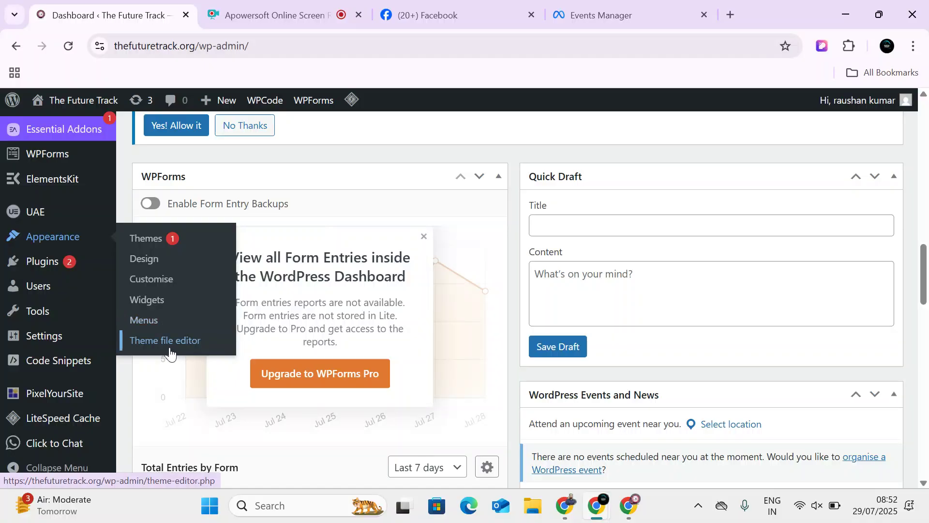
click(169, 353)
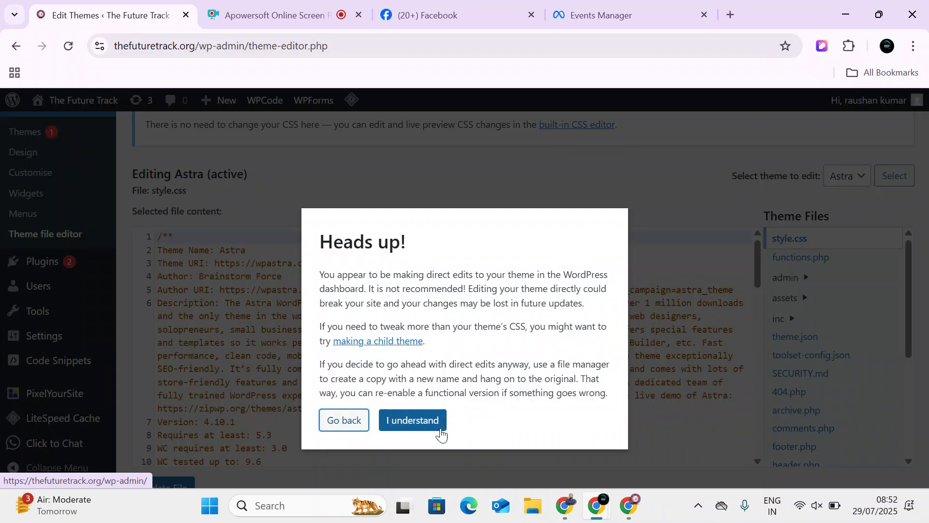
click(437, 426)
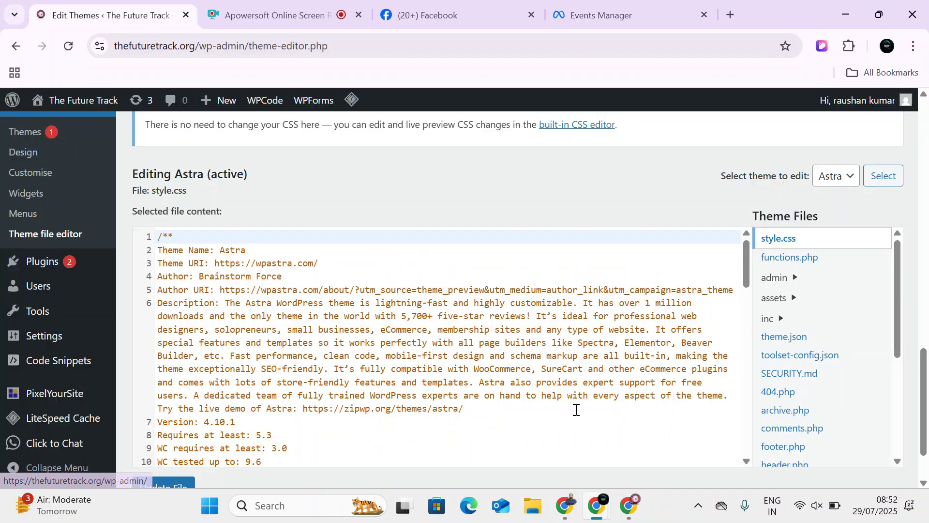
- Open the Astra theme's header.php file for editing
scroll(818, 330, down, 4)
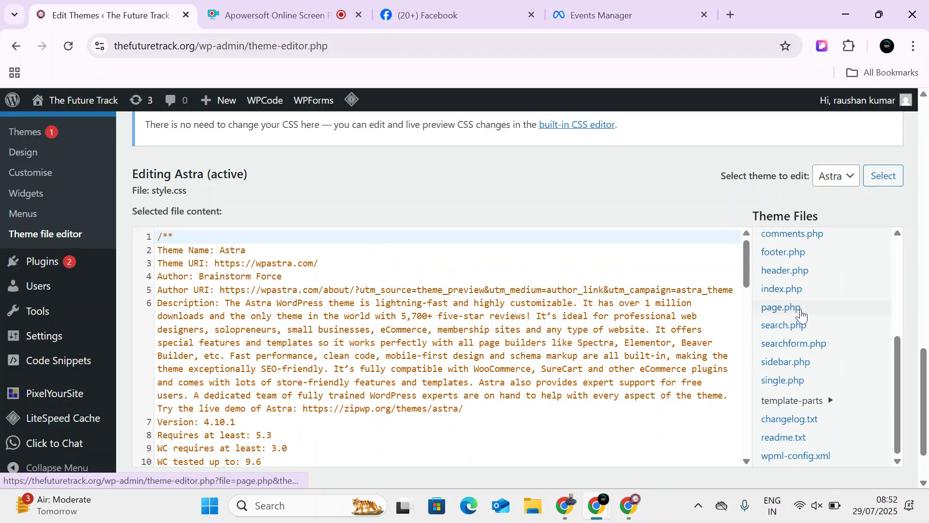
click(801, 281)
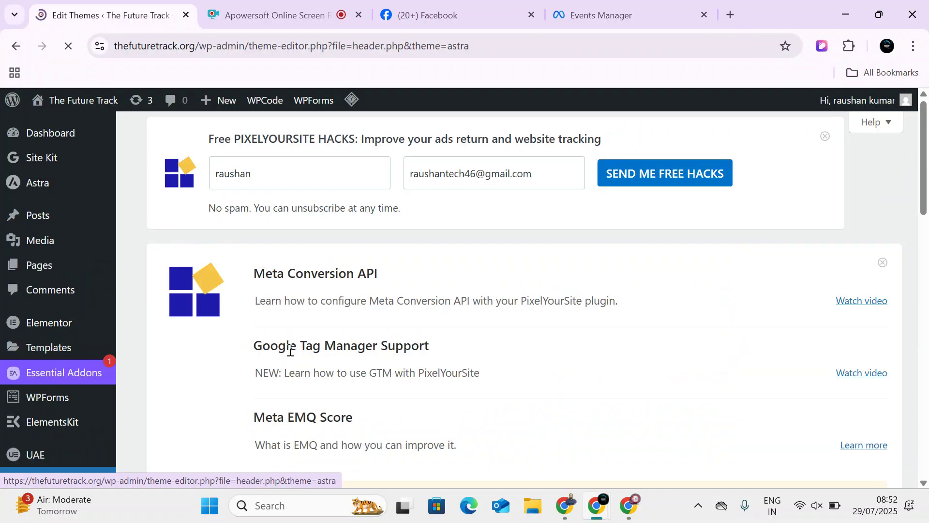
scroll(300, 333, down, 7)
scroll(302, 333, down, 10)
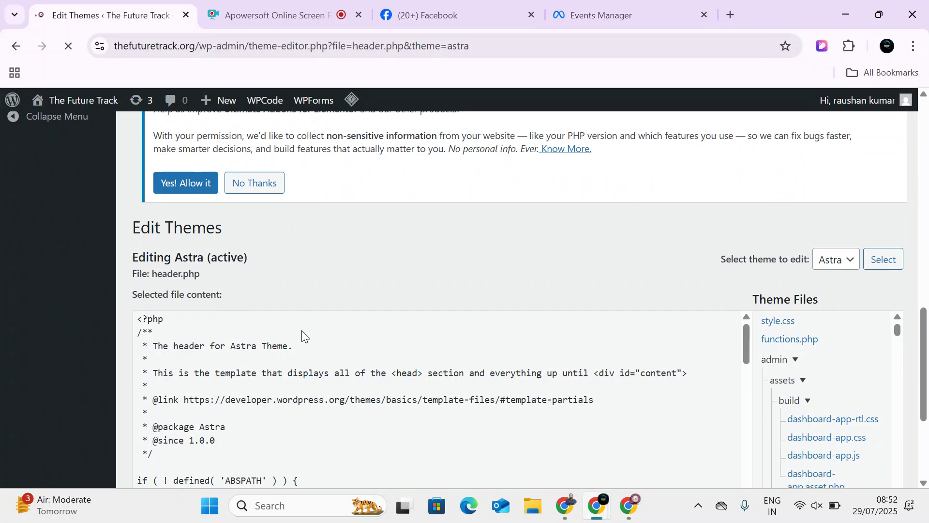
click(304, 284)
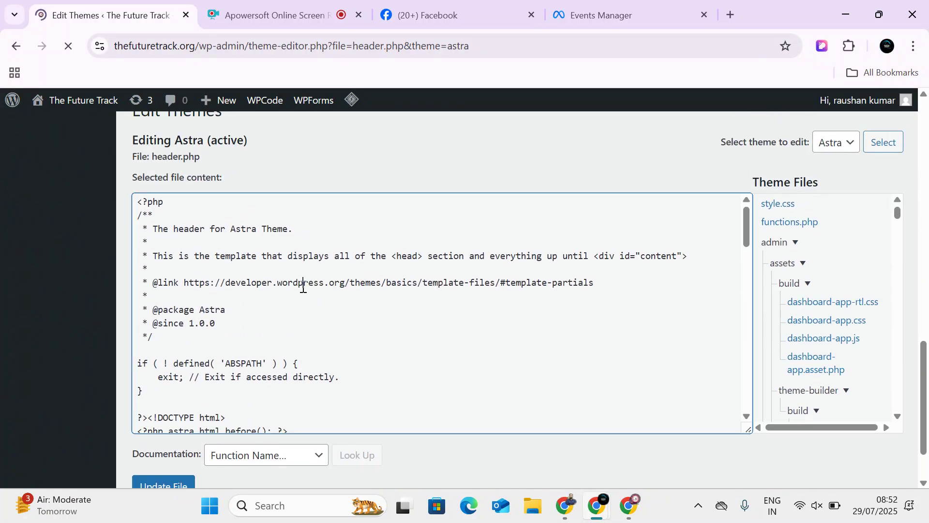
- Delete the existing Meta Pixel code block below the opening <head> tag in header.php
scroll(301, 290, up, 3)
scroll(299, 293, down, 4)
drag(747, 158, 734, 198)
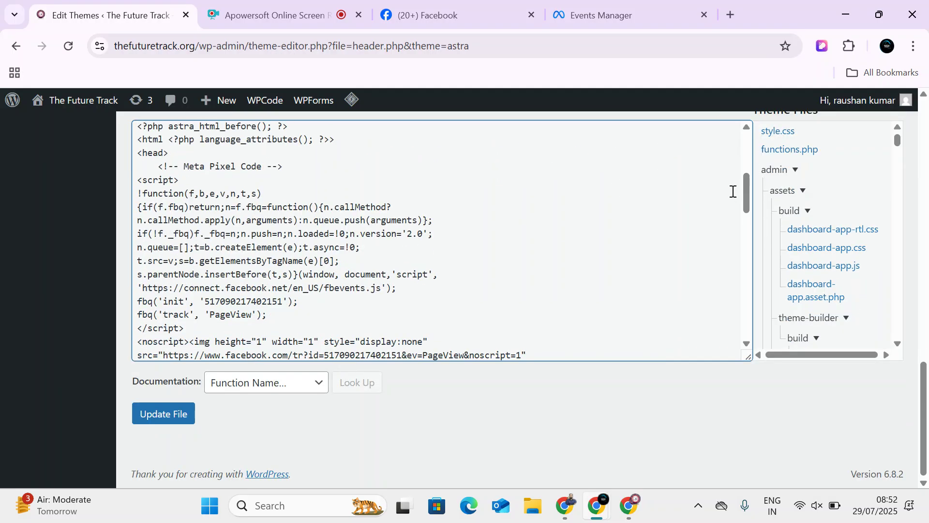
drag(156, 166, 308, 241)
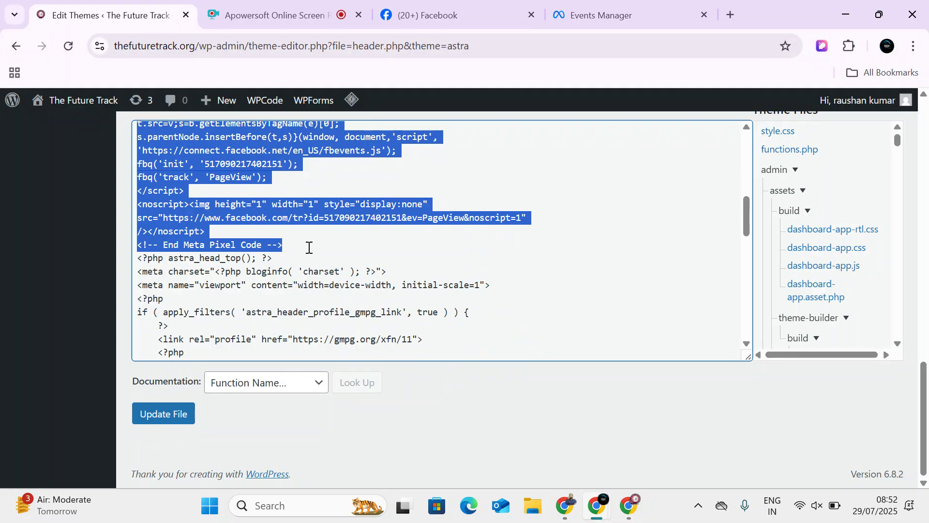
key(BackSpace)
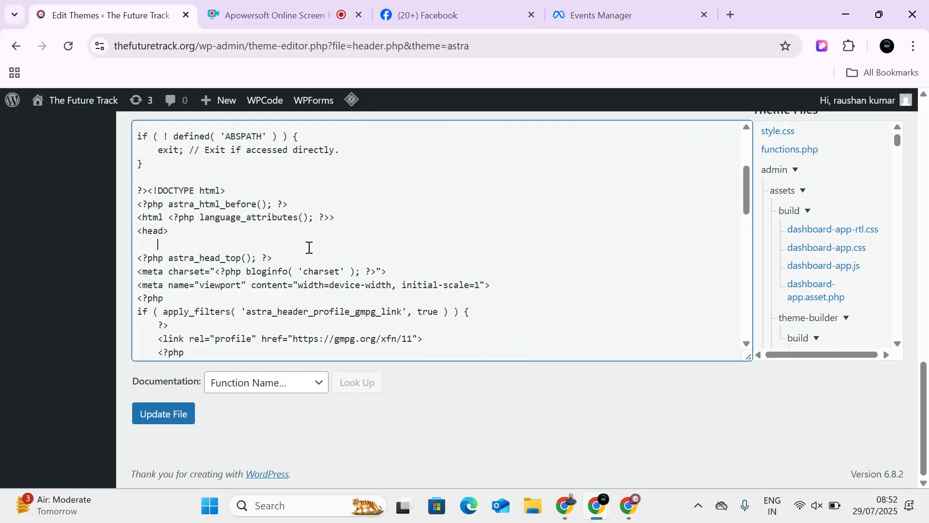
- Paste the copied Meta pixel base code directly below the </head> tag in header.php and try to update the file
scroll(221, 244, up, 2)
scroll(222, 244, down, 5)
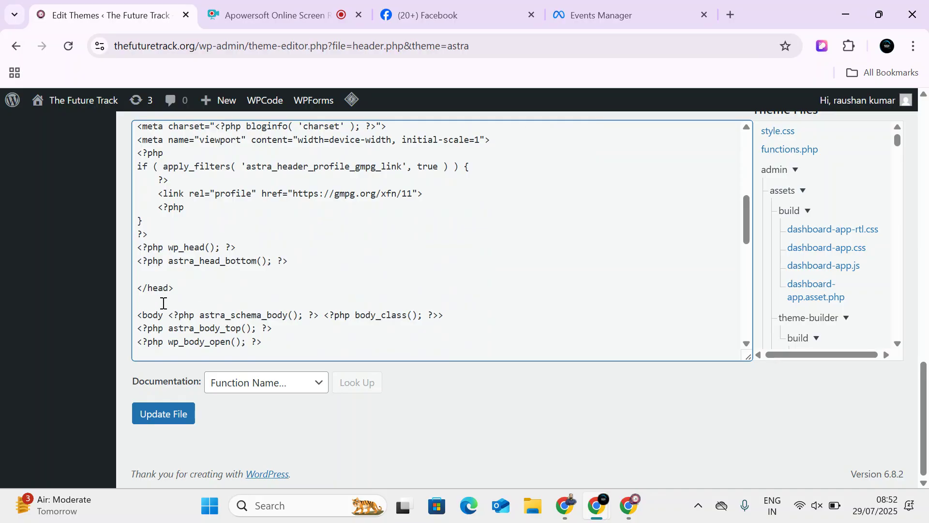
key(ctrl+v)
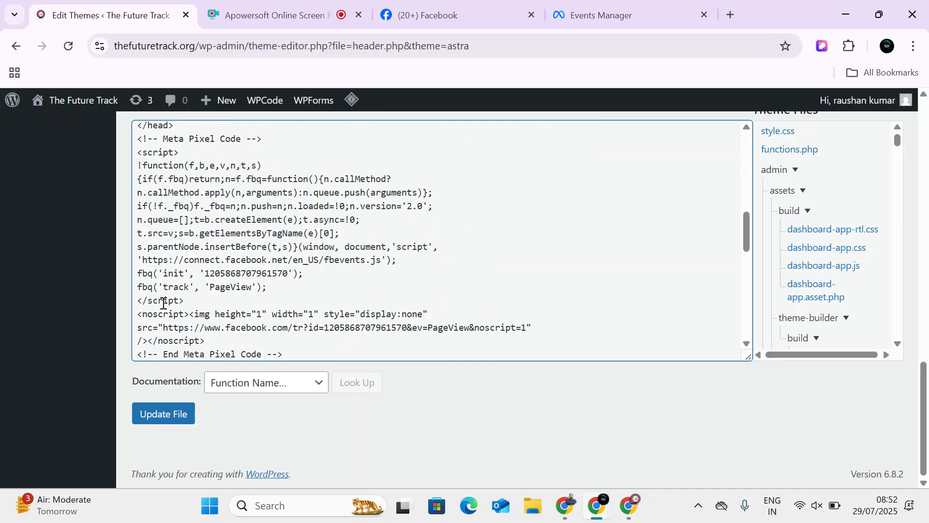
scroll(164, 303, down, 2)
click(166, 416)
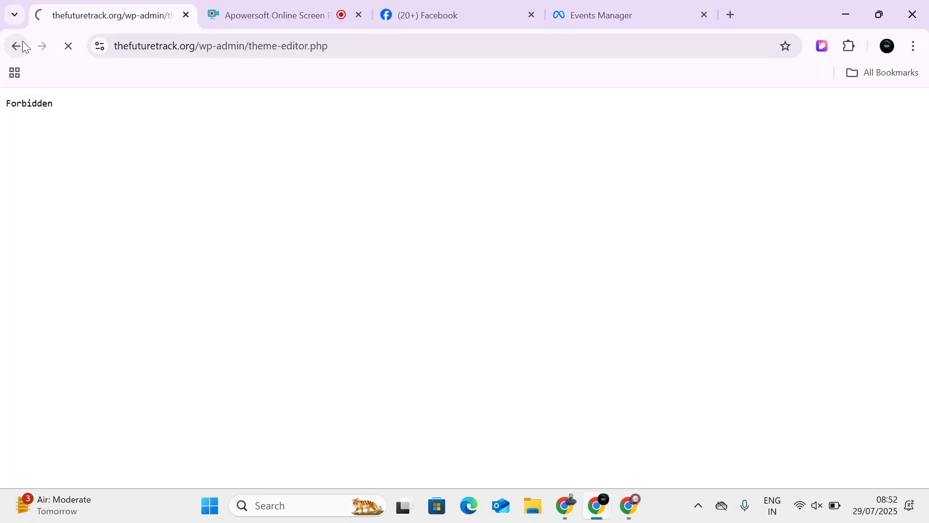
- Go back from the Forbidden page to the WordPress dashboard and reopen the theme file editor
click(17, 45)
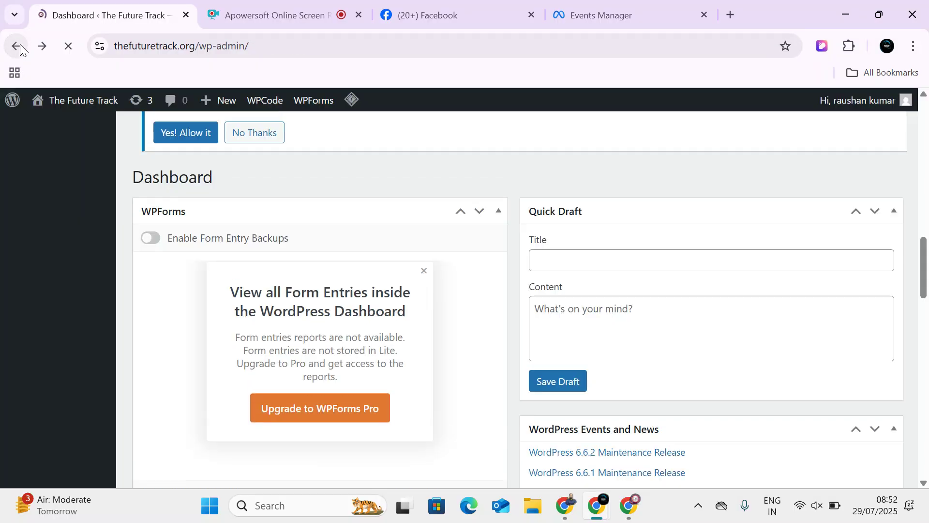
scroll(62, 383, down, 4)
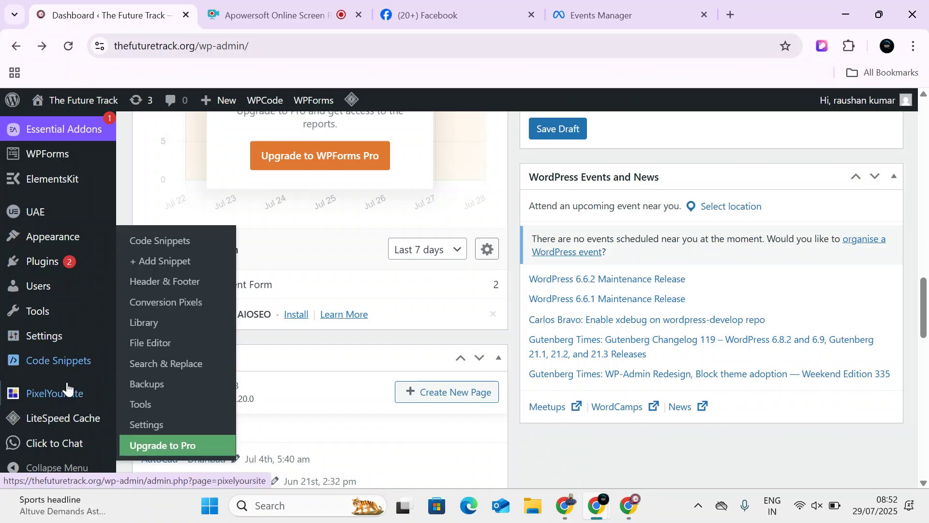
mouse_move(77, 103)
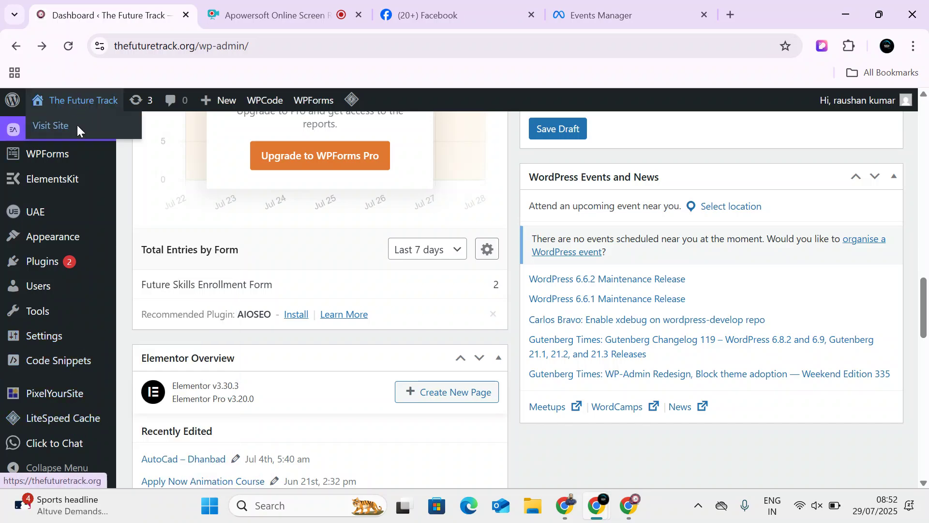
click(77, 124)
click(45, 121)
scroll(69, 350, down, 3)
scroll(69, 350, down, 1)
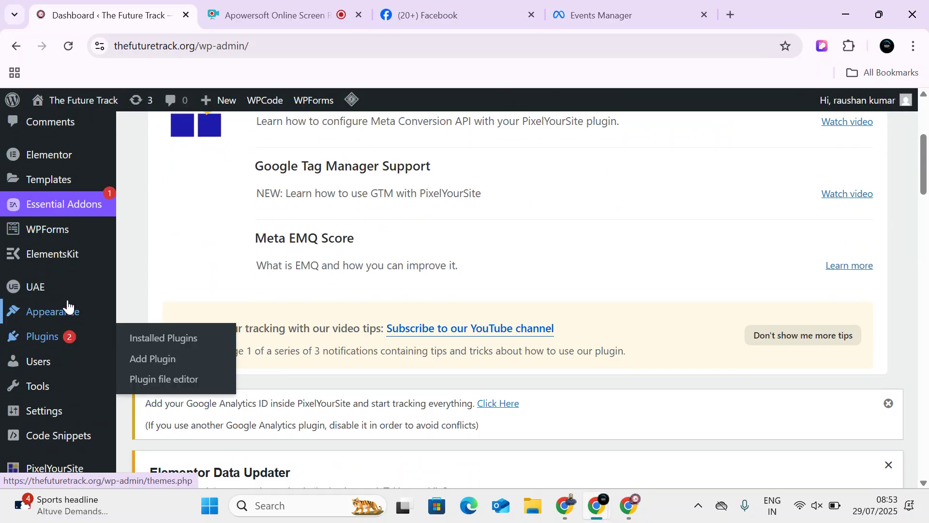
mouse_move(68, 312)
click(180, 418)
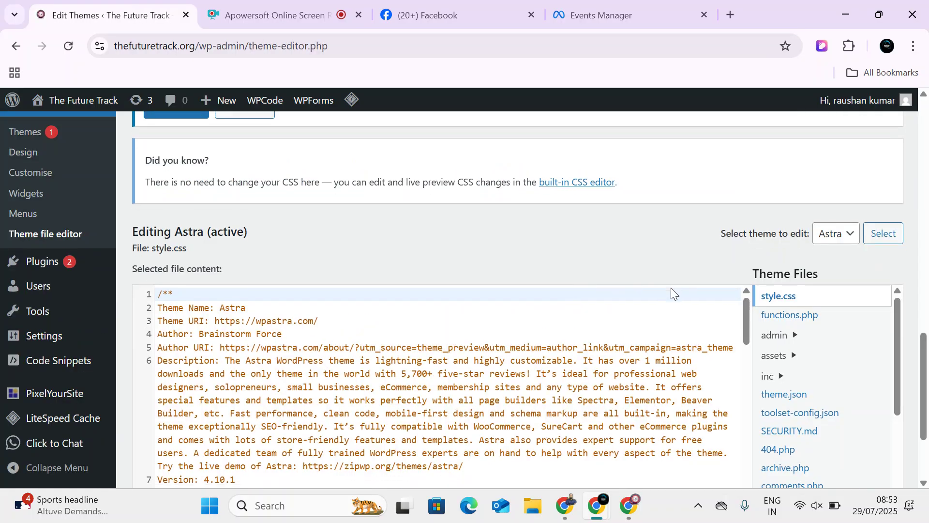
- Open the Astra theme's header.php file for editing
scroll(670, 293, down, 3)
scroll(780, 353, down, 3)
click(798, 388)
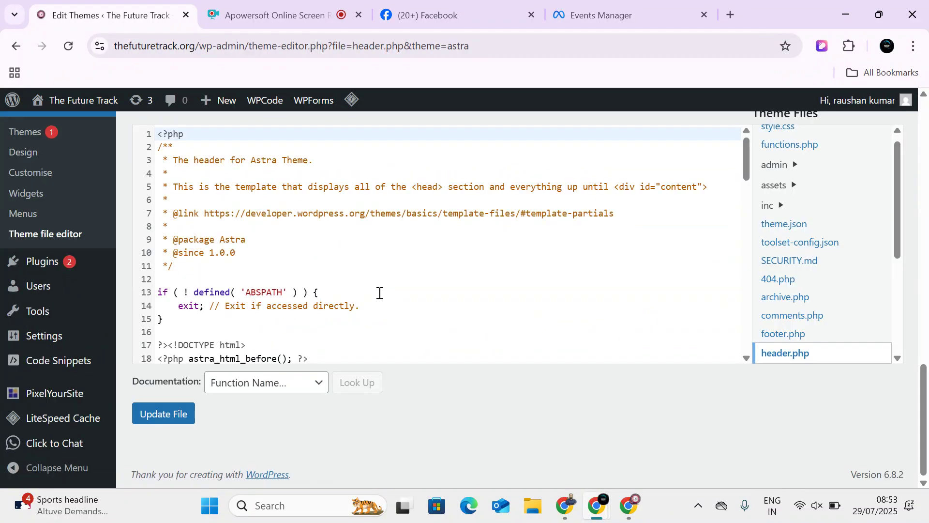
- Delete the old Meta Pixel code block below the opening <head> tag in header.php and update the file
scroll(379, 303, down, 4)
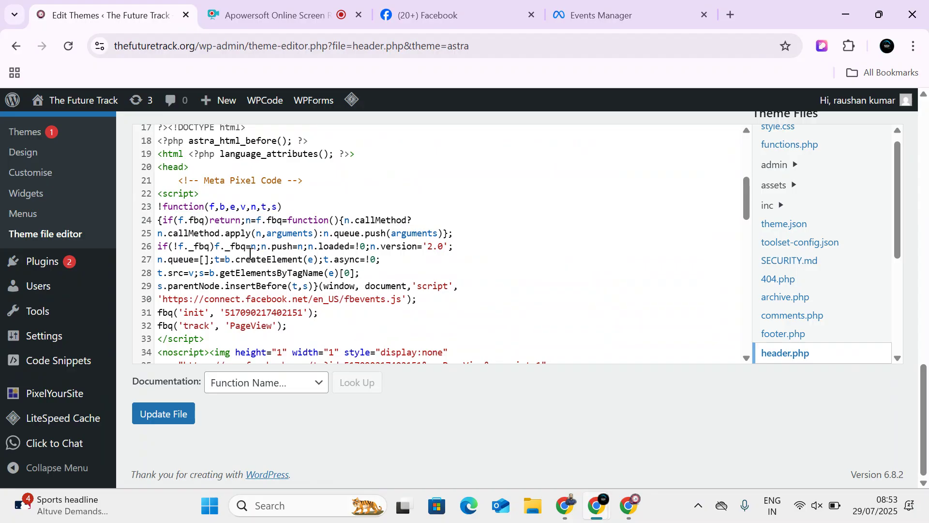
drag(178, 180, 315, 180)
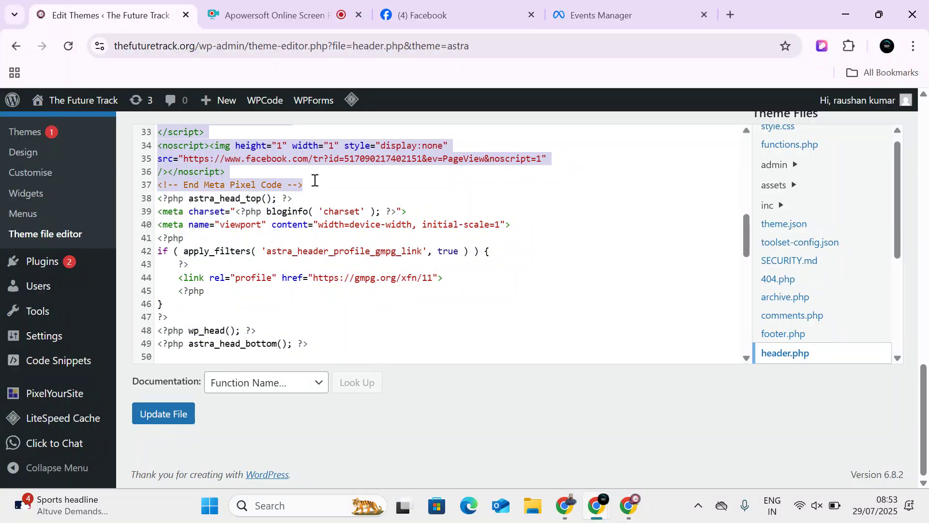
key(BackSpace)
click(165, 420)
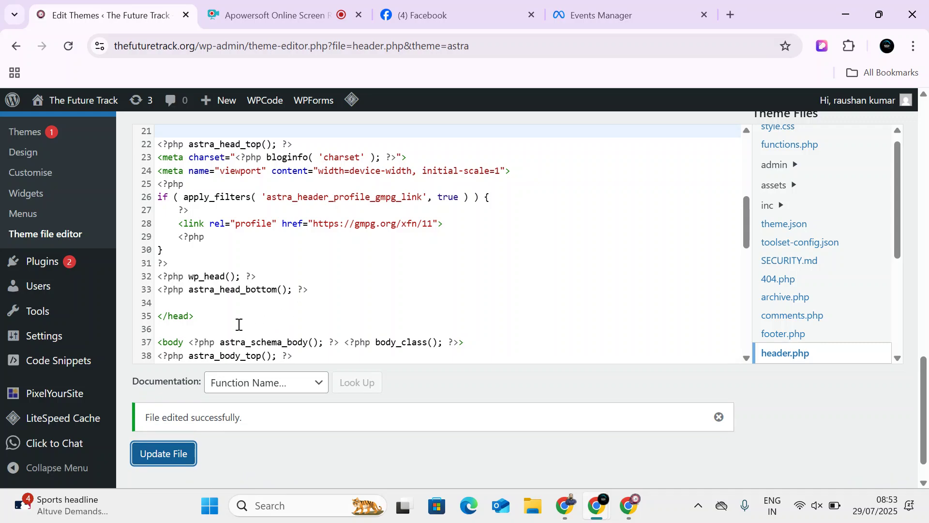
- Paste the copied Meta pixel base code directly below the </head> tag in header.php and update the file
click(240, 325)
key(ctrl+v)
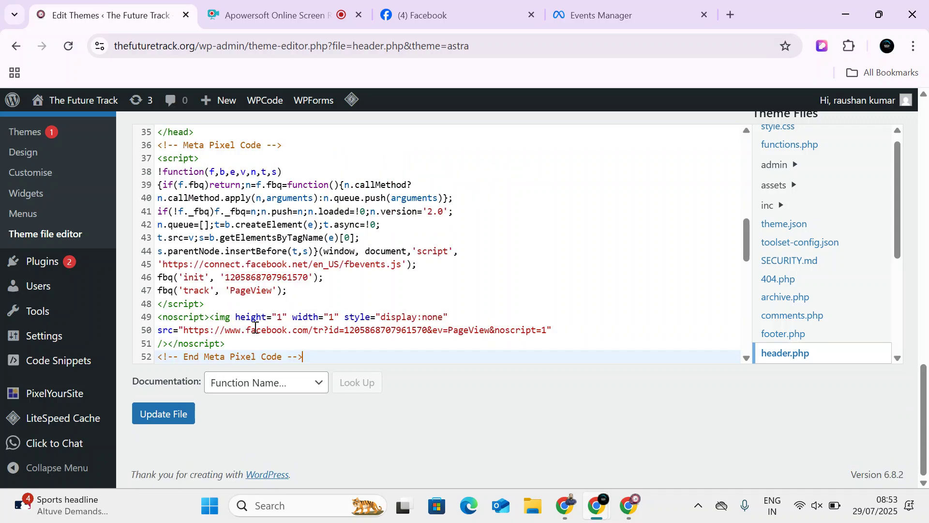
click(146, 428)
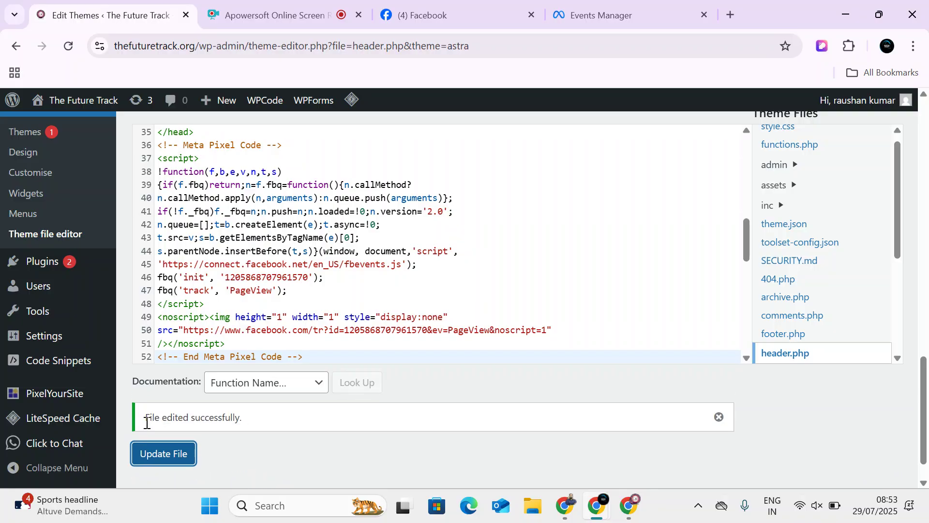
- Visit The Future Track's live site and check the page for the pixel with Meta Pixel Helper
scroll(629, 361, up, 15)
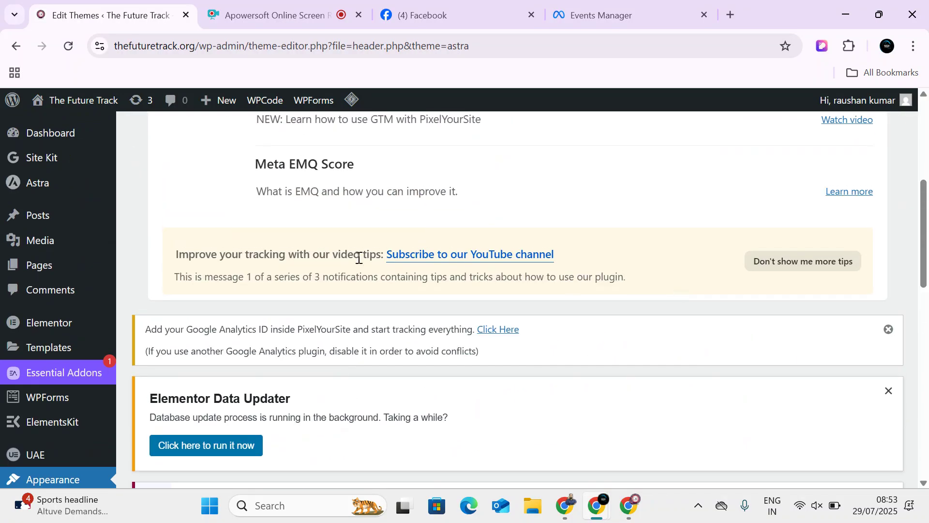
scroll(358, 258, up, 4)
mouse_move(72, 100)
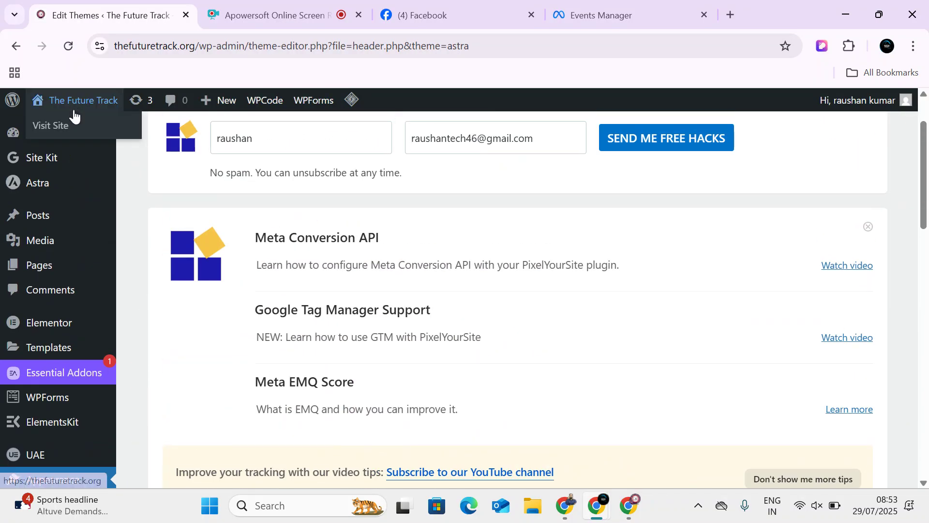
click(72, 125)
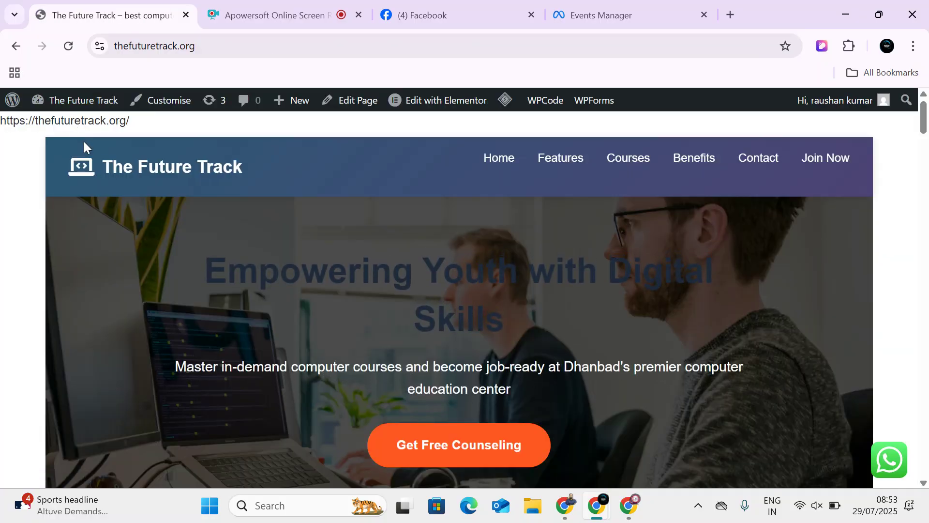
click(848, 47)
click(721, 265)
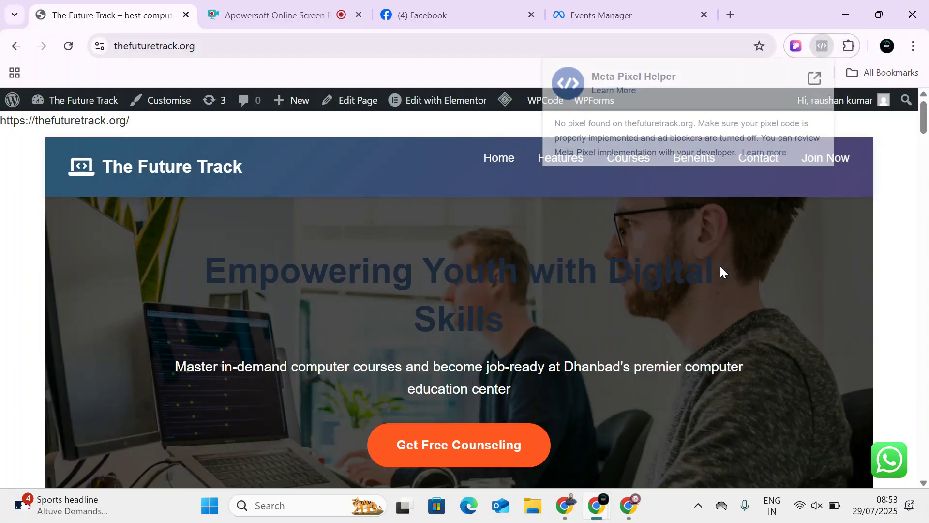
- Reload The Future Track's home page and check it again with Meta Pixel Helper
click(73, 45)
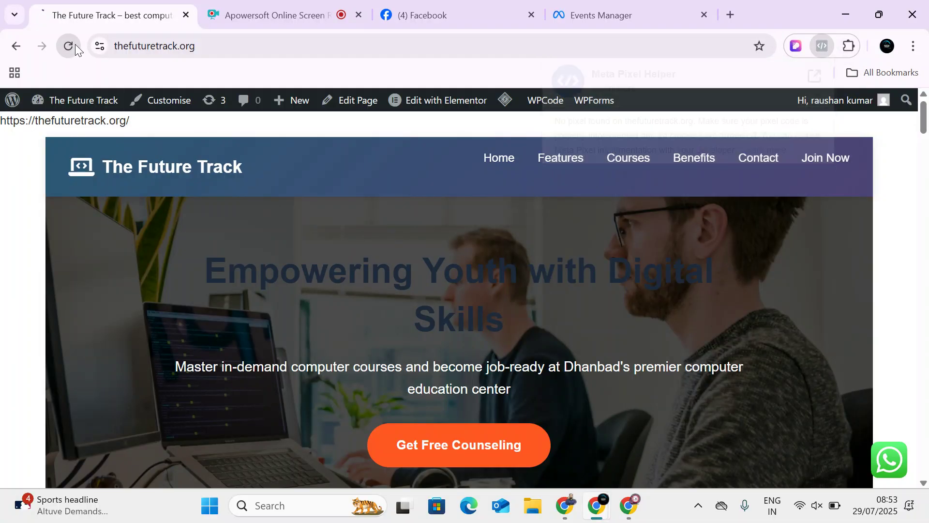
click(850, 46)
click(690, 261)
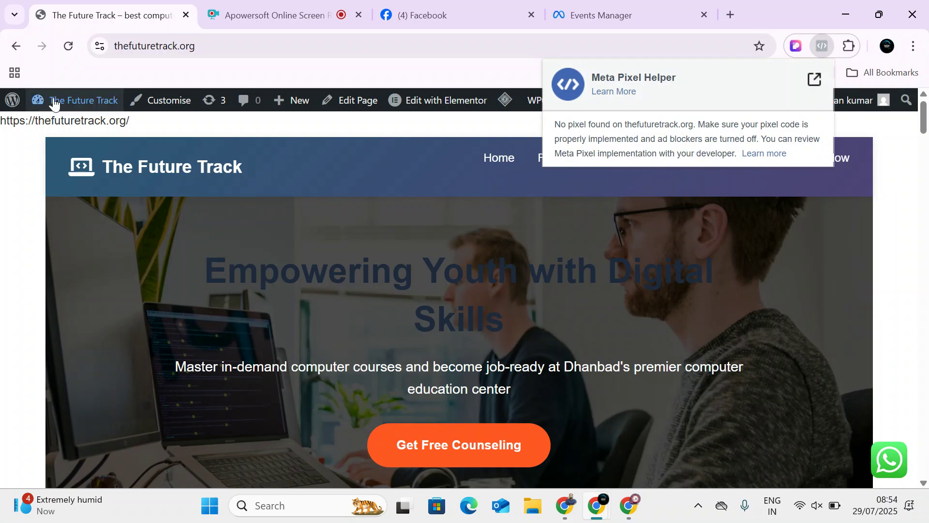
- Return to the site's WordPress dashboard and open the theme file editor
mouse_move(53, 100)
click(54, 126)
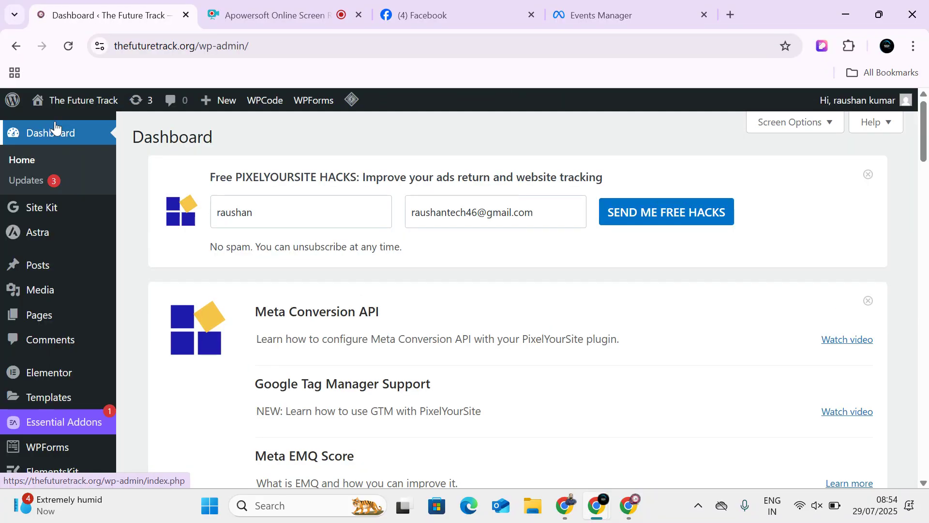
scroll(57, 335, down, 8)
mouse_move(46, 265)
click(165, 343)
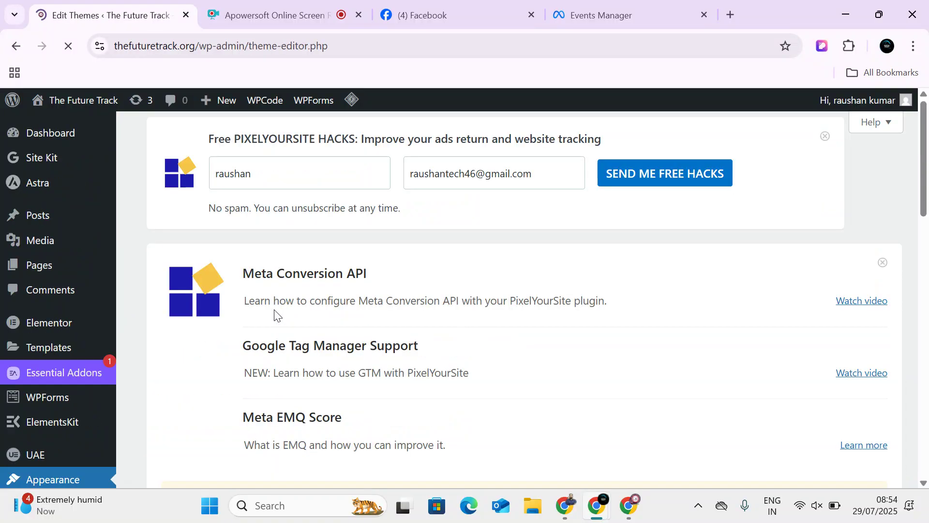
- Open header.php from the Astra theme files for editing
scroll(274, 305, down, 10)
scroll(526, 354, down, 15)
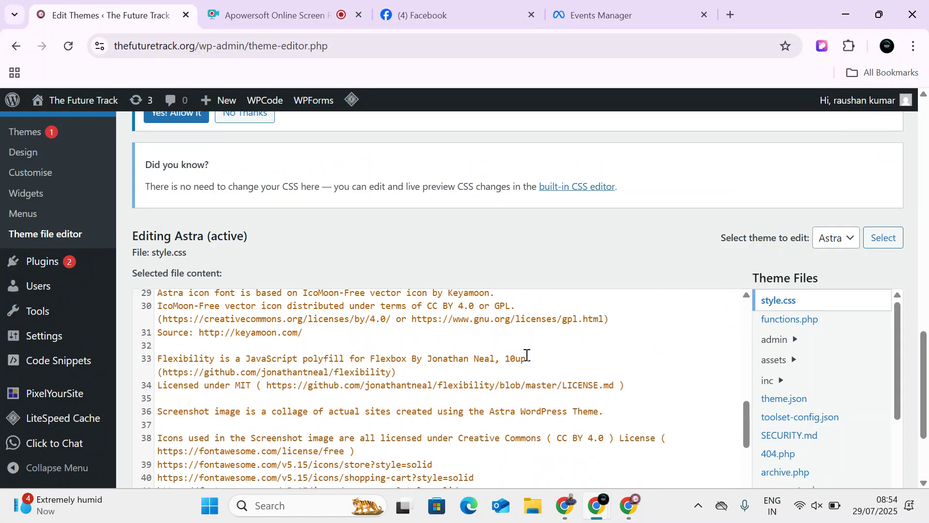
scroll(792, 368, down, 8)
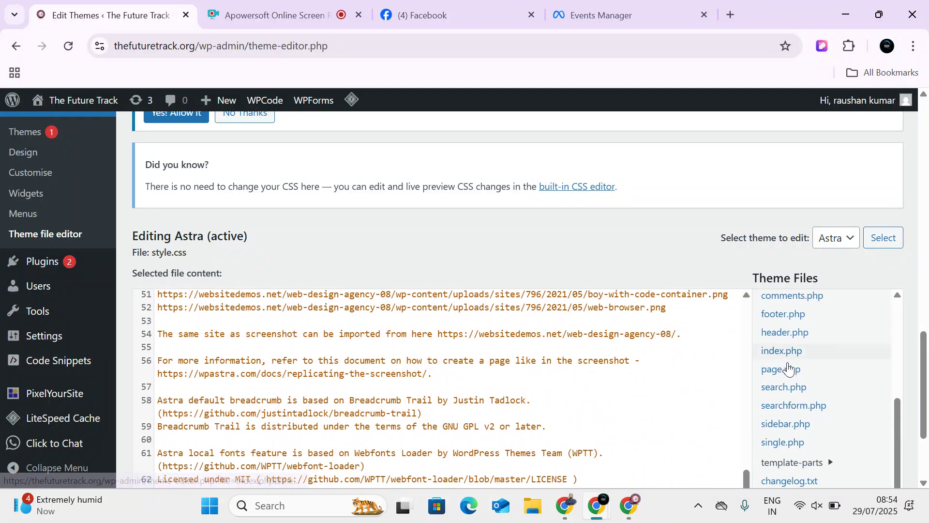
click(788, 198)
mouse_move(73, 311)
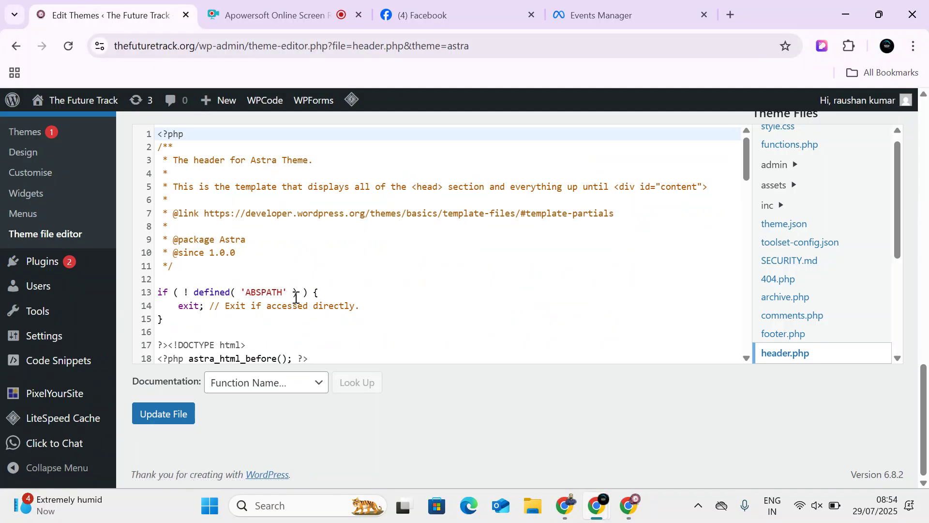
- Copy the entire Meta Pixel code block below the </head> tag in header.php and delete it from there
scroll(295, 298, up, 3)
scroll(294, 303, down, 6)
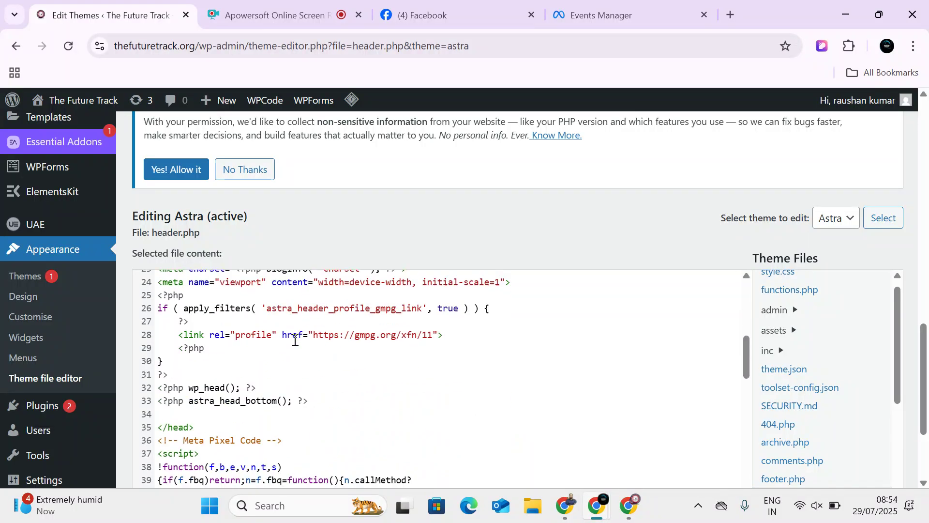
scroll(295, 341, down, 5)
scroll(295, 340, up, 1)
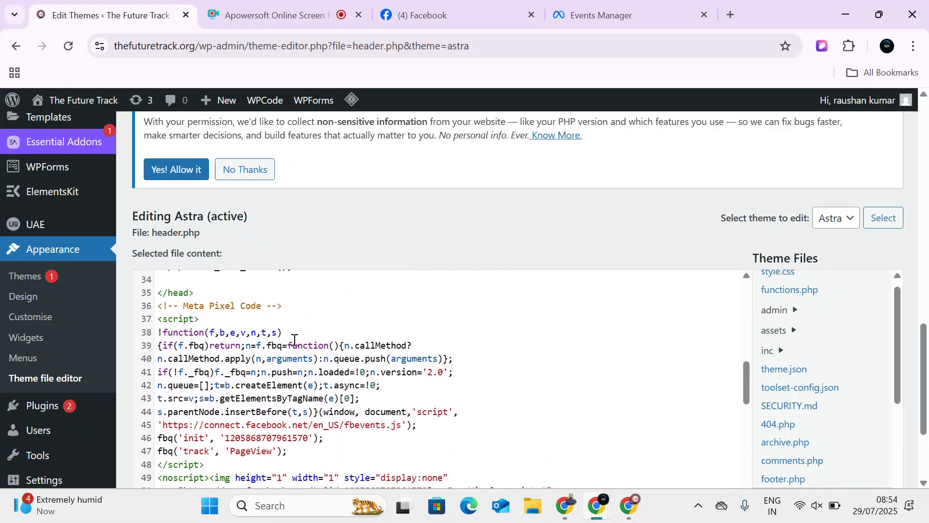
drag(157, 306, 319, 388)
key(ctrl+c)
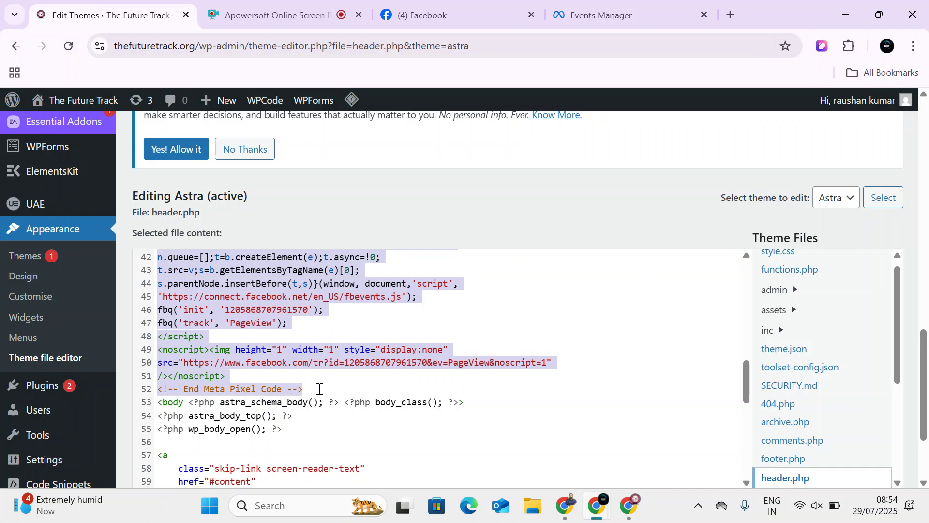
key(BackSpace)
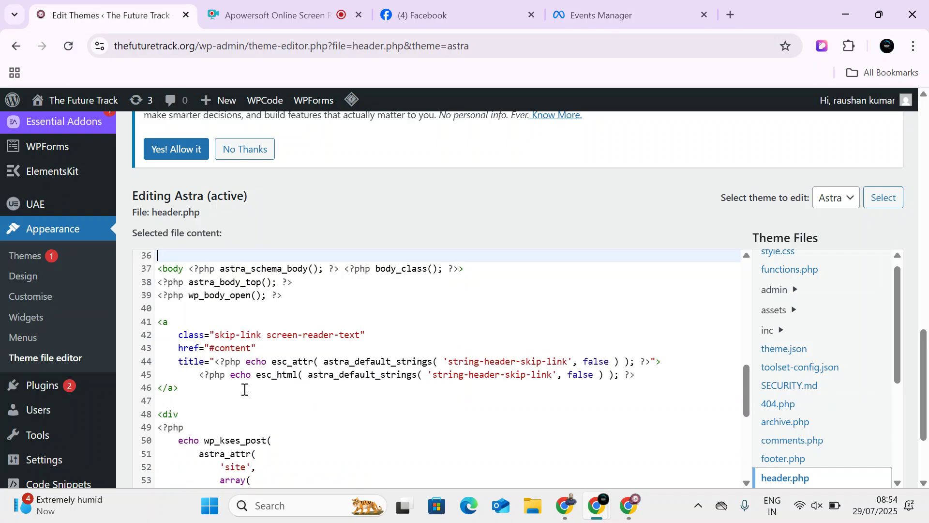
- Remove the blank line directly above the </head> tag in header.php
scroll(245, 390, up, 3)
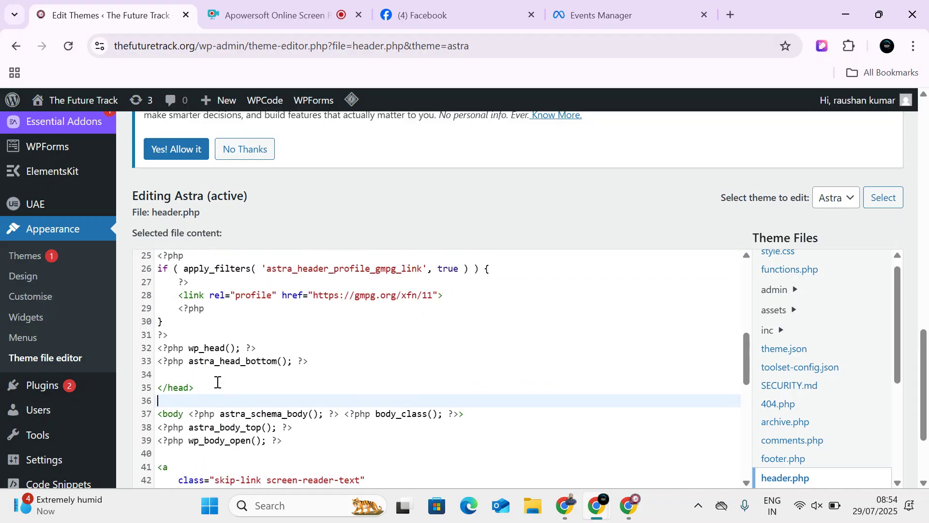
click(210, 376)
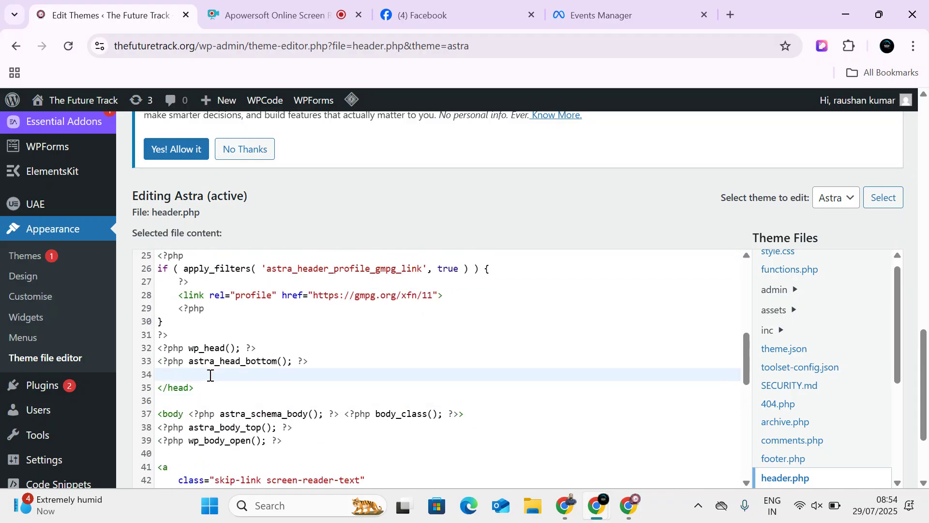
key(BackSpace)
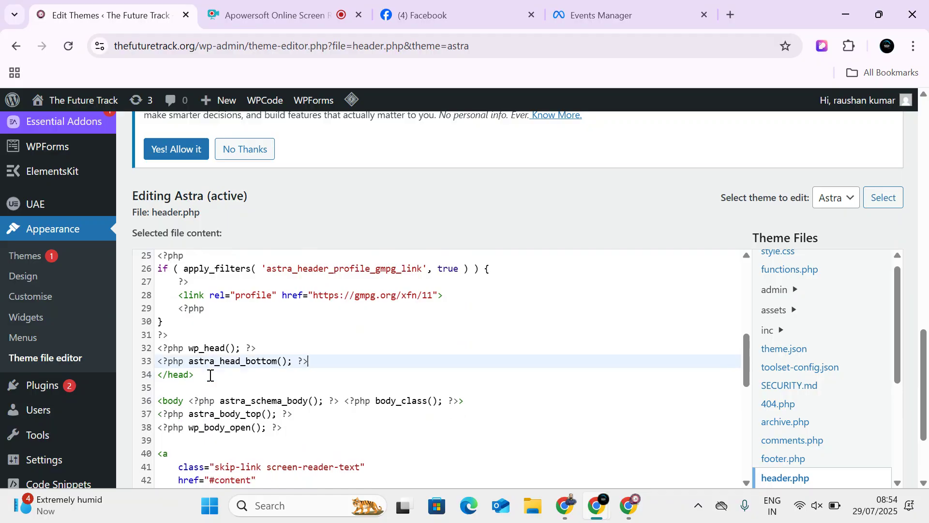
- Paste the copied Meta Pixel code on the empty line directly below the opening <head> tag and update header.php
scroll(207, 375, up, 4)
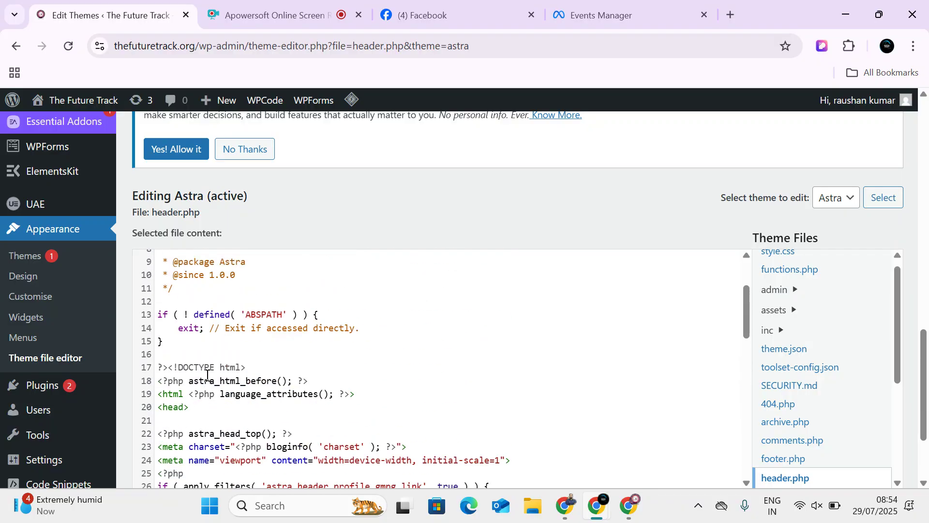
scroll(208, 376, up, 2)
scroll(276, 342, down, 5)
scroll(276, 343, up, 2)
click(208, 297)
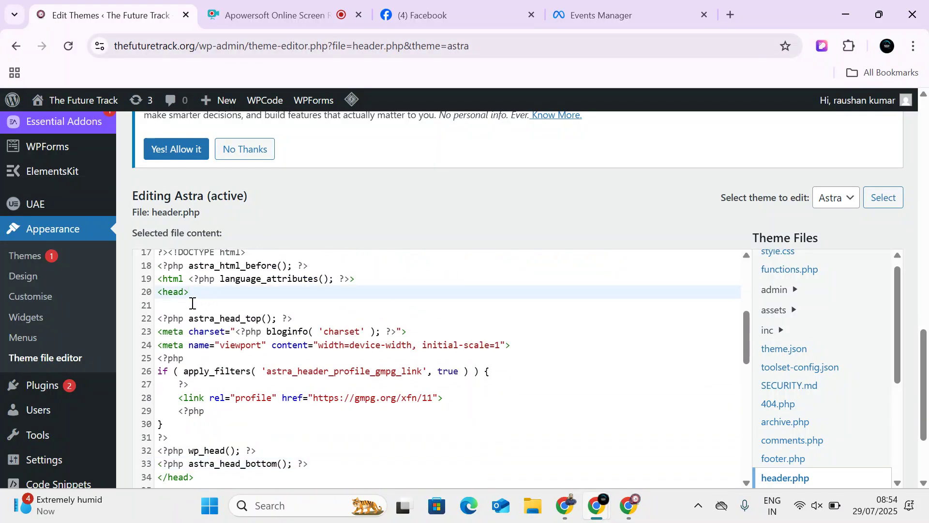
click(192, 303)
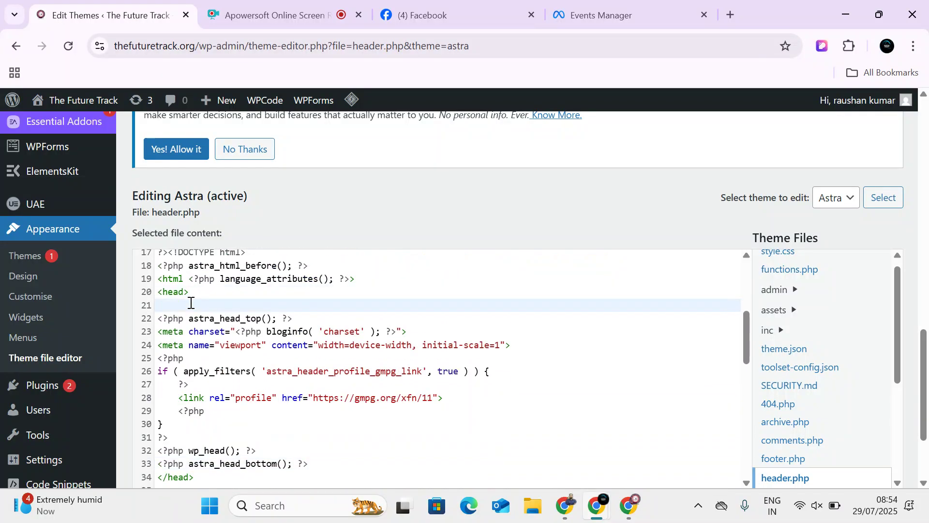
key(ctrl+v)
scroll(297, 343, down, 12)
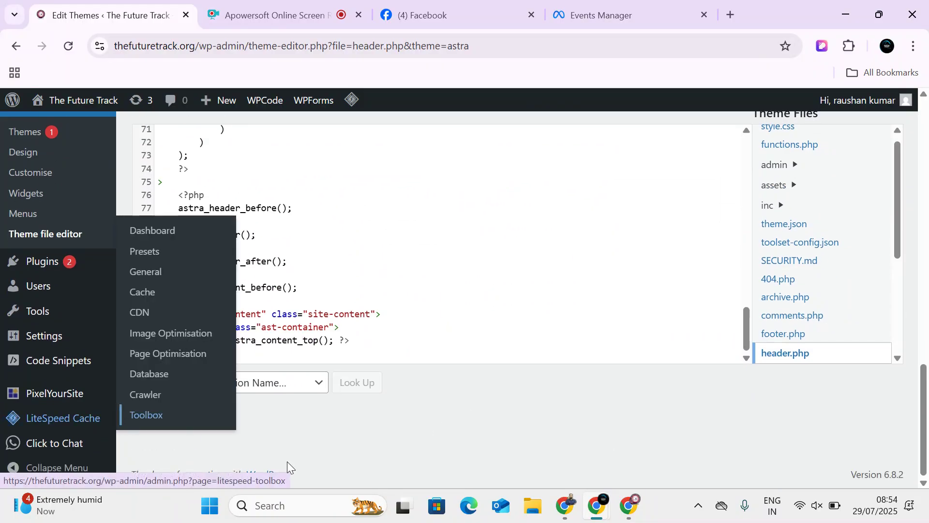
click(187, 421)
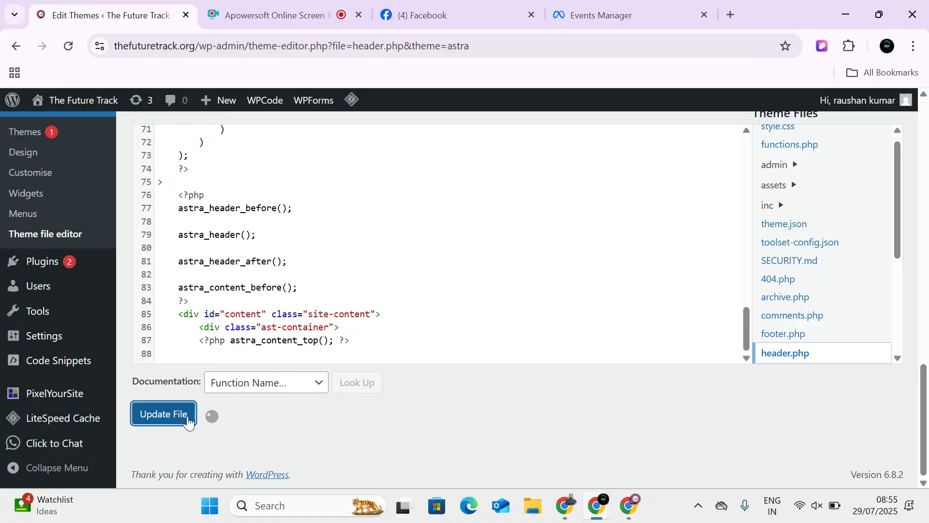
scroll(154, 400, up, 20)
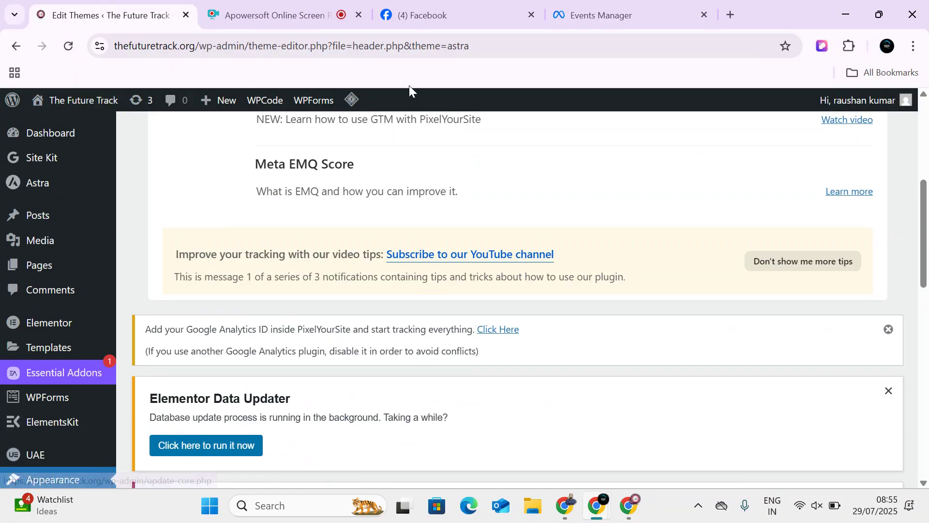
- Check the WordPress page for a pixel with the Meta Pixel Helper extension, viewing its report in a separate window and closing it
scroll(699, 118, up, 1)
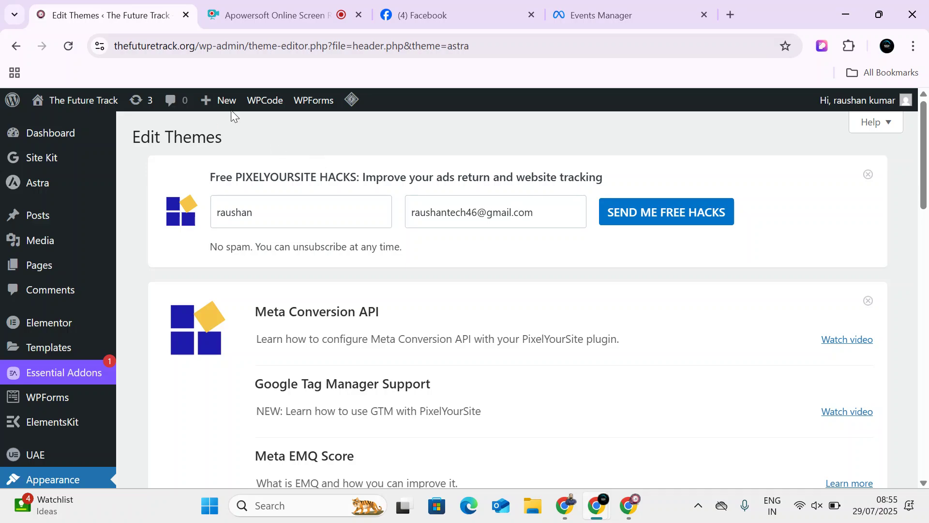
click(852, 47)
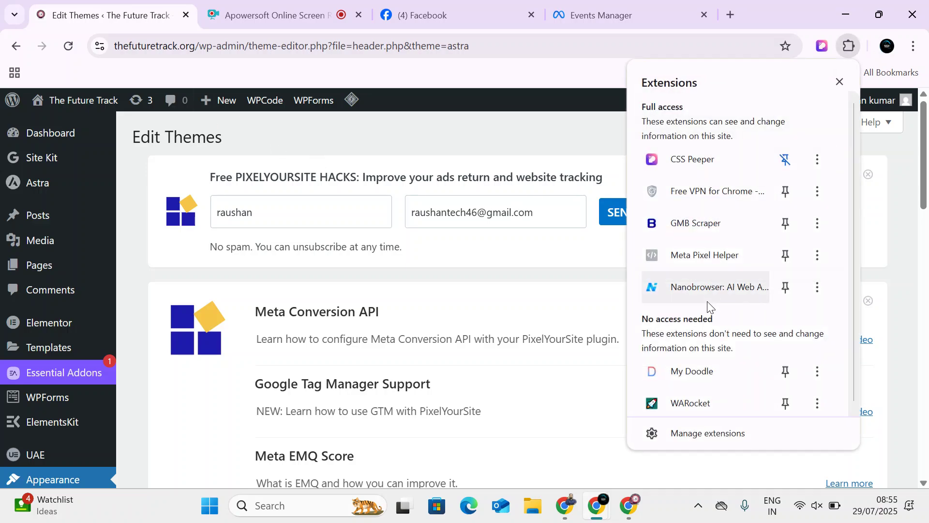
click(700, 257)
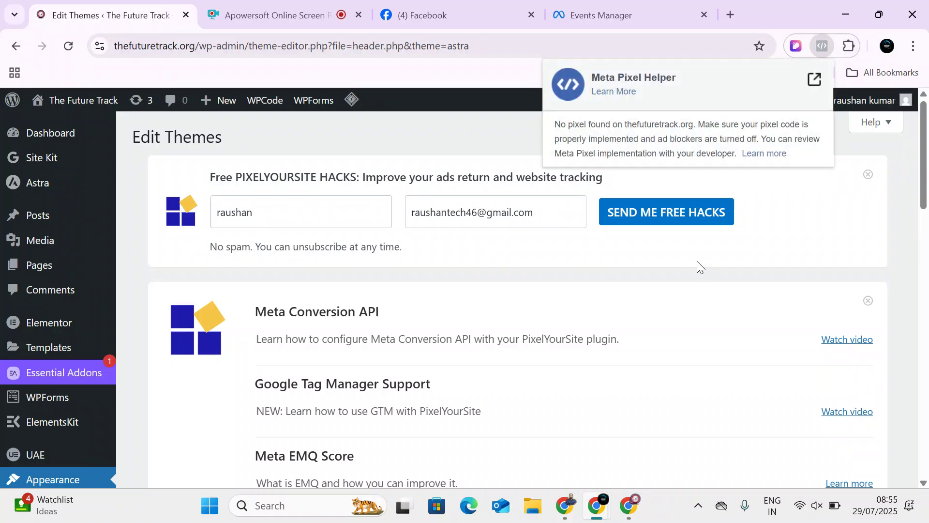
click(814, 80)
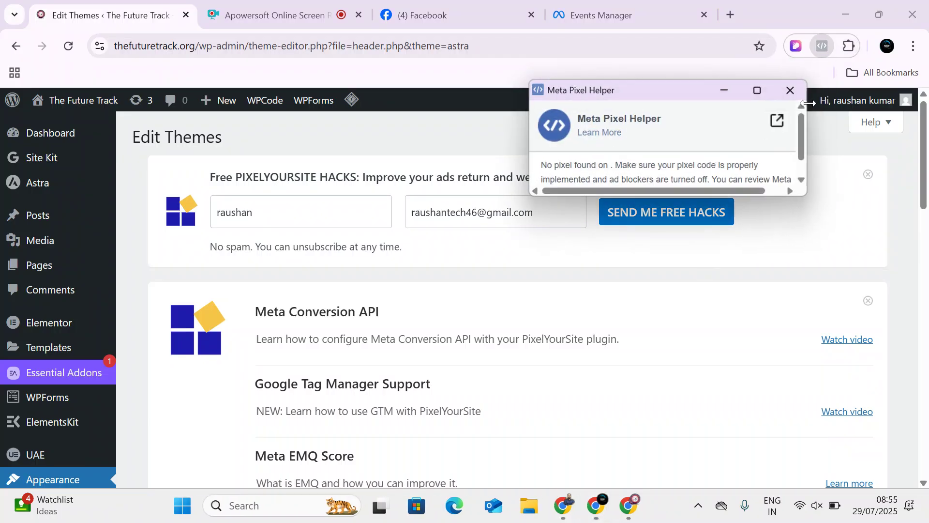
scroll(644, 142, down, 1)
scroll(677, 192, down, 1)
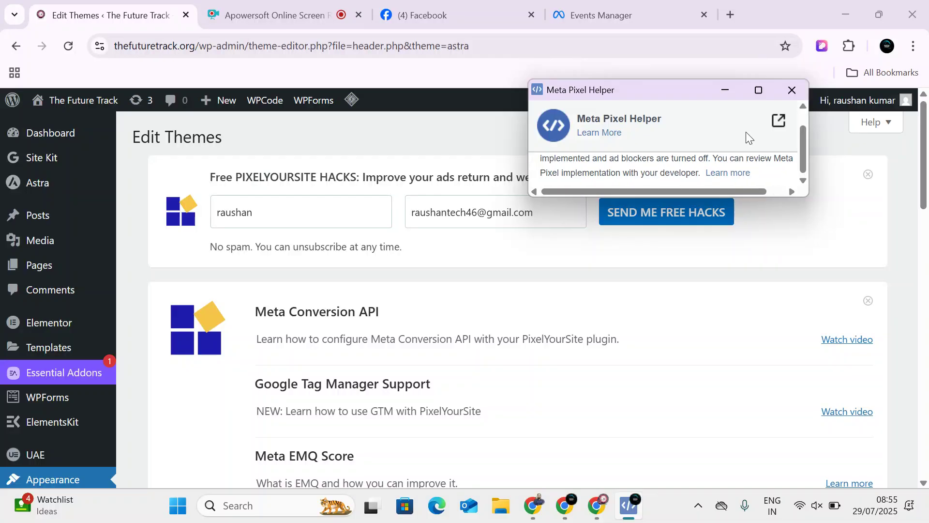
click(790, 92)
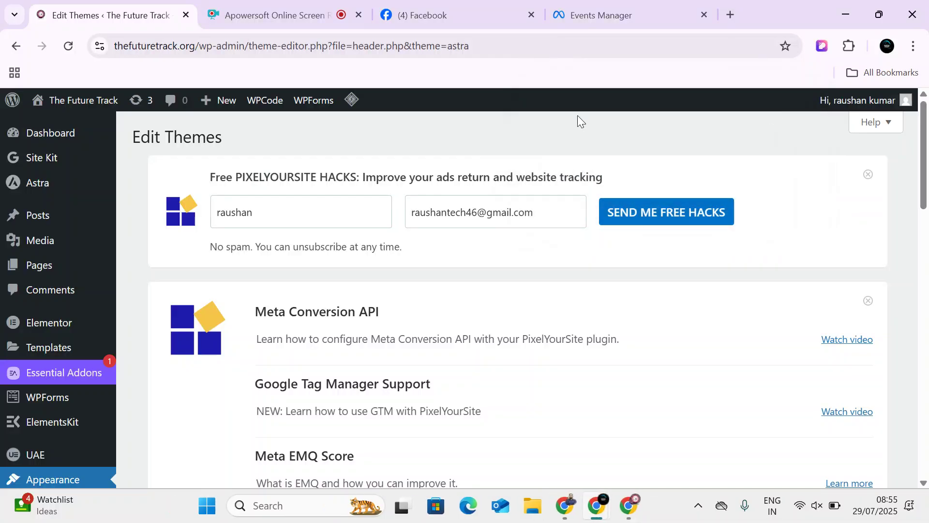
scroll(194, 269, down, 5)
scroll(184, 276, up, 5)
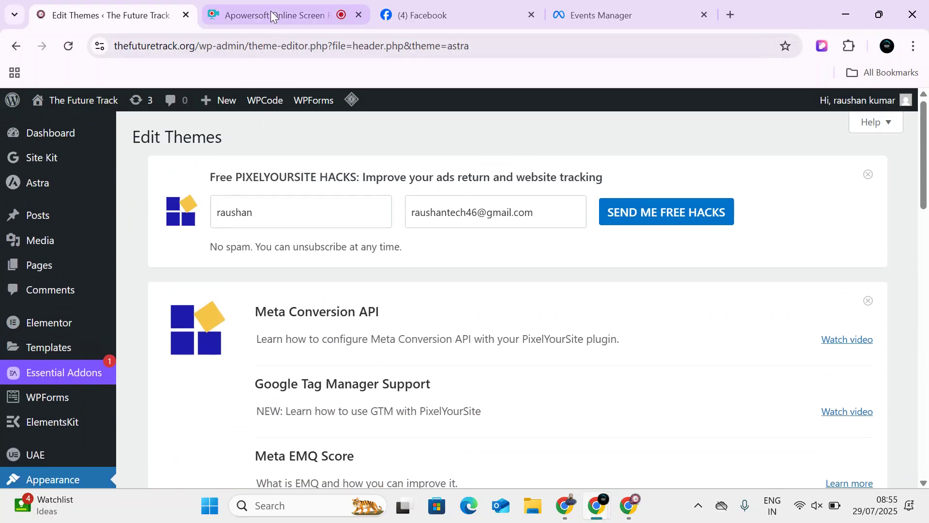
- Look over the installed plugins list and open the page for adding new plugins
mouse_move(99, 304)
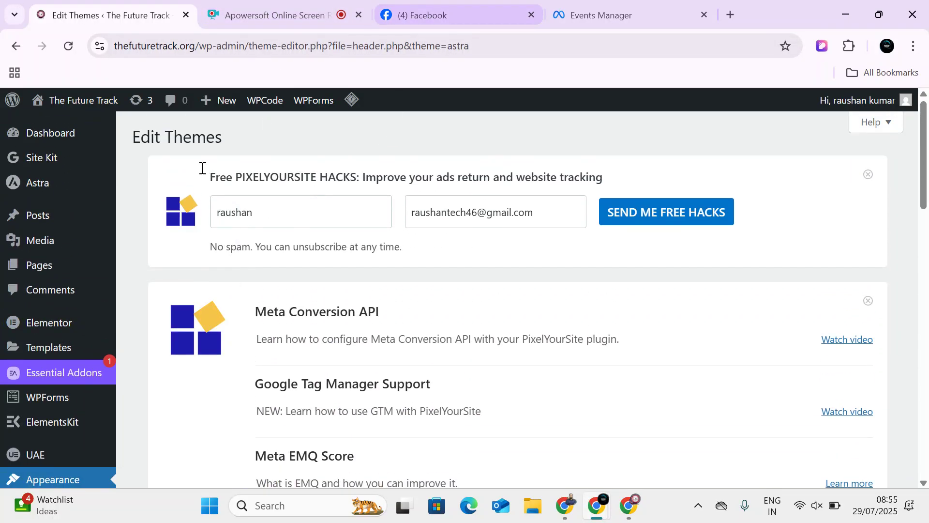
scroll(32, 349, down, 5)
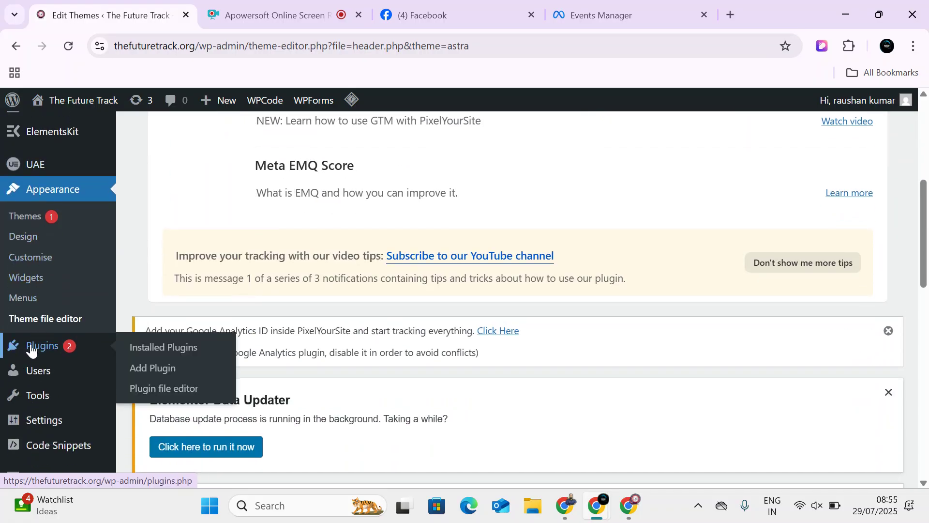
click(145, 348)
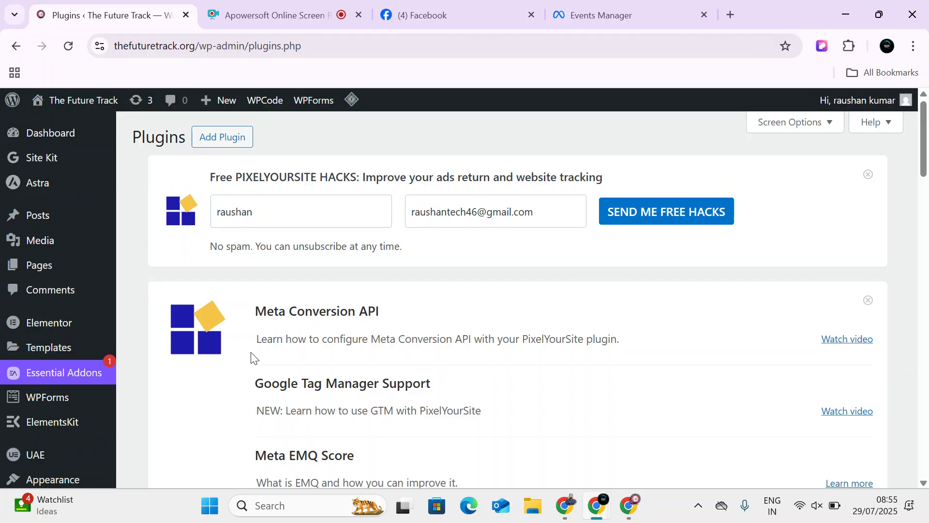
scroll(251, 358, down, 15)
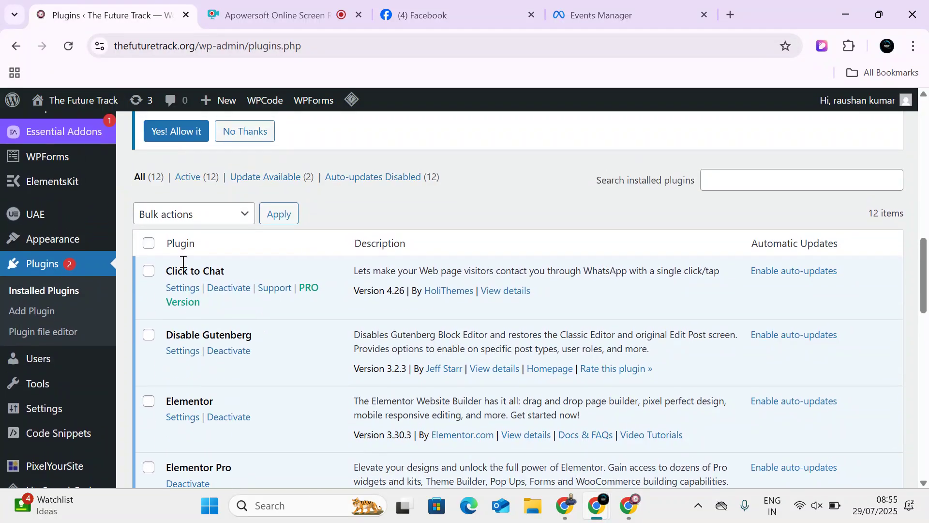
click(736, 175)
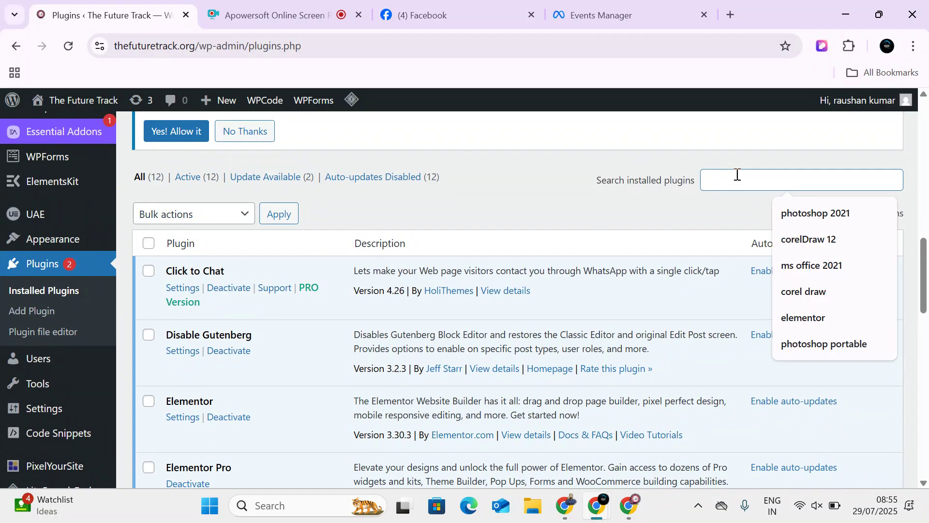
scroll(206, 247, up, 5)
scroll(206, 247, up, 10)
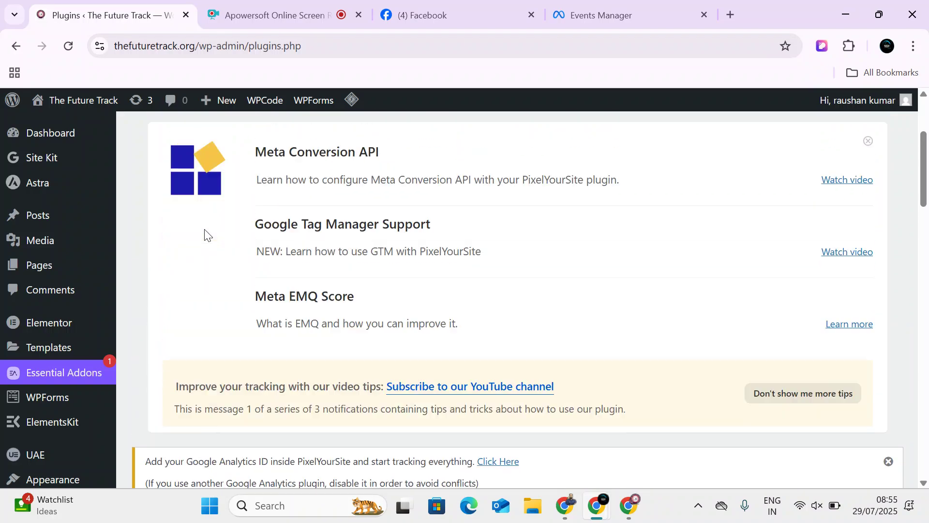
click(216, 145)
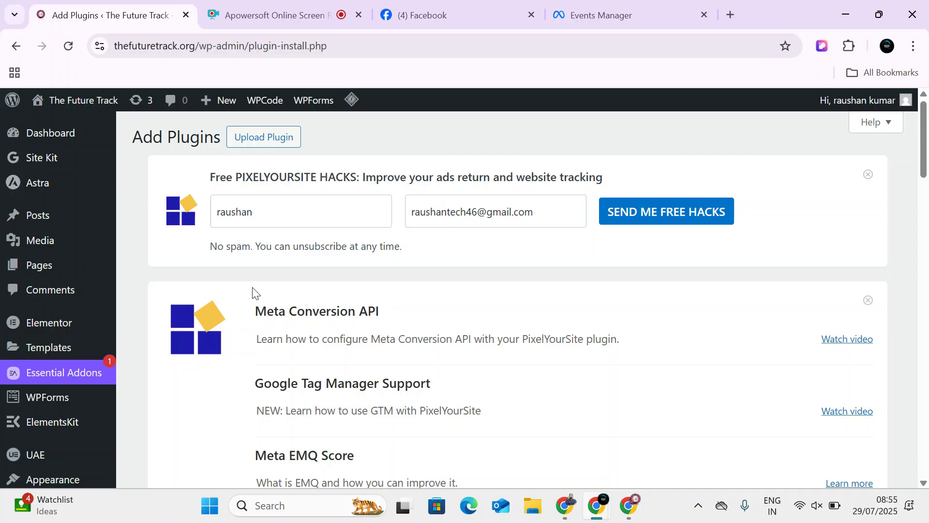
scroll(252, 290, down, 3)
scroll(253, 291, up, 3)
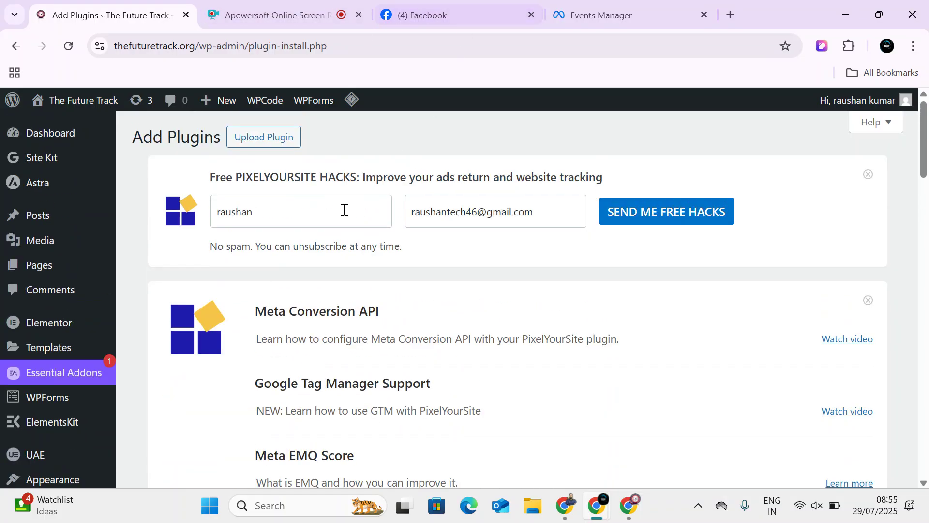
scroll(114, 353, down, 2)
scroll(114, 353, down, 2)
- Check the Meta pixel install instructions in Events Manager and reopen header.php from the Astra theme files for editing
click(608, 23)
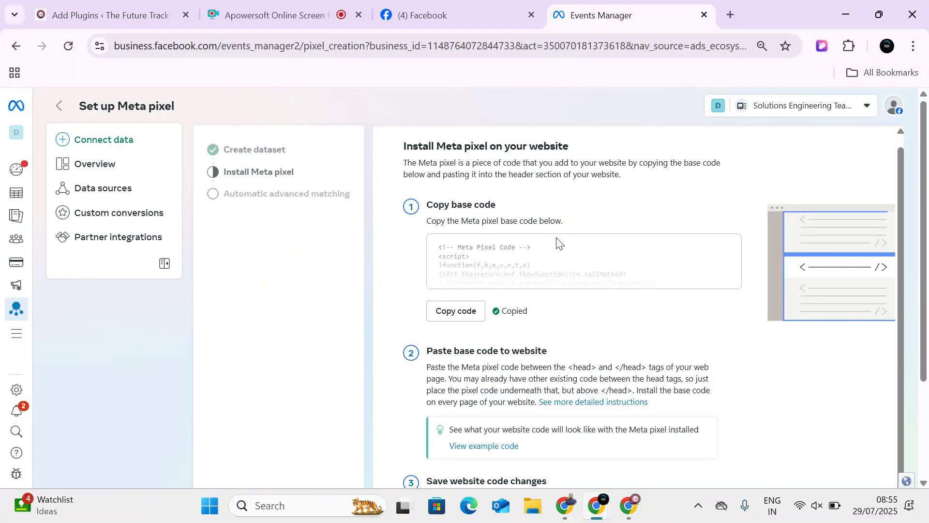
scroll(556, 242, down, 2)
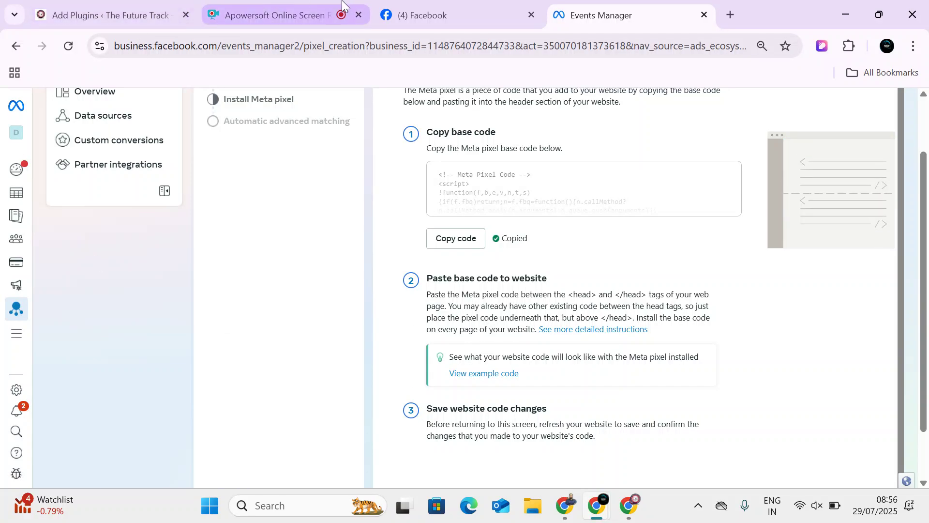
click(112, 14)
scroll(42, 349, down, 3)
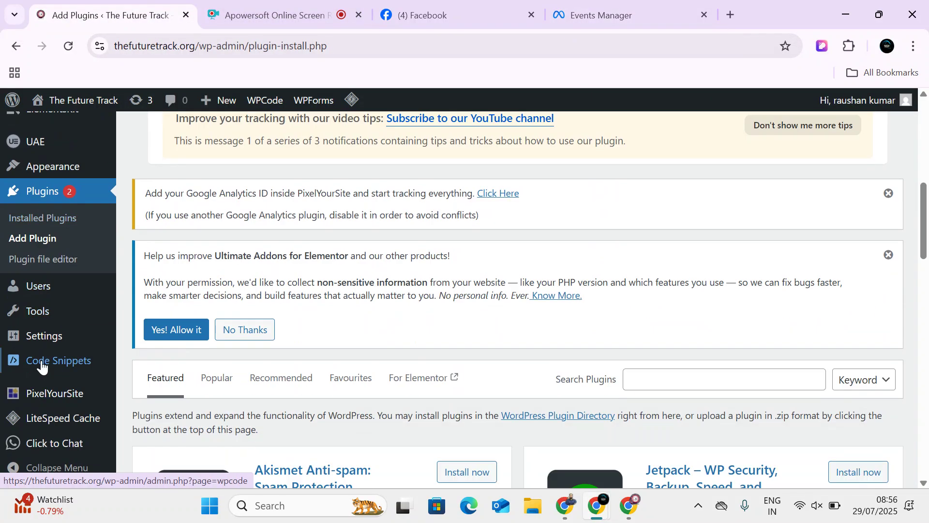
mouse_move(65, 168)
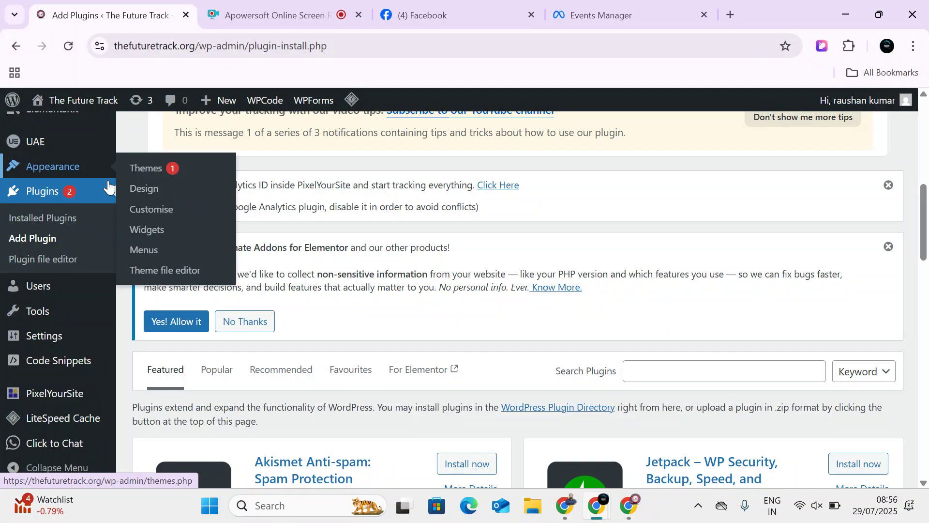
click(188, 270)
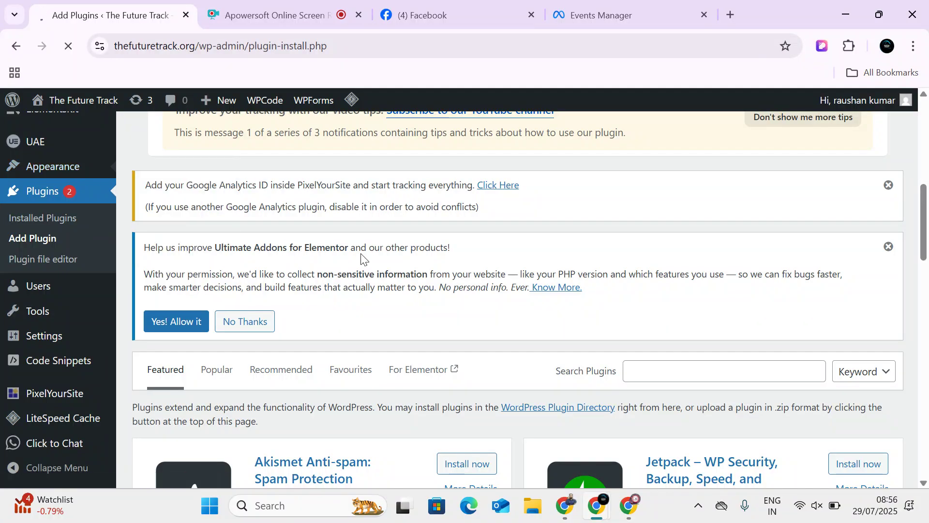
scroll(353, 295, down, 3)
scroll(353, 295, down, 2)
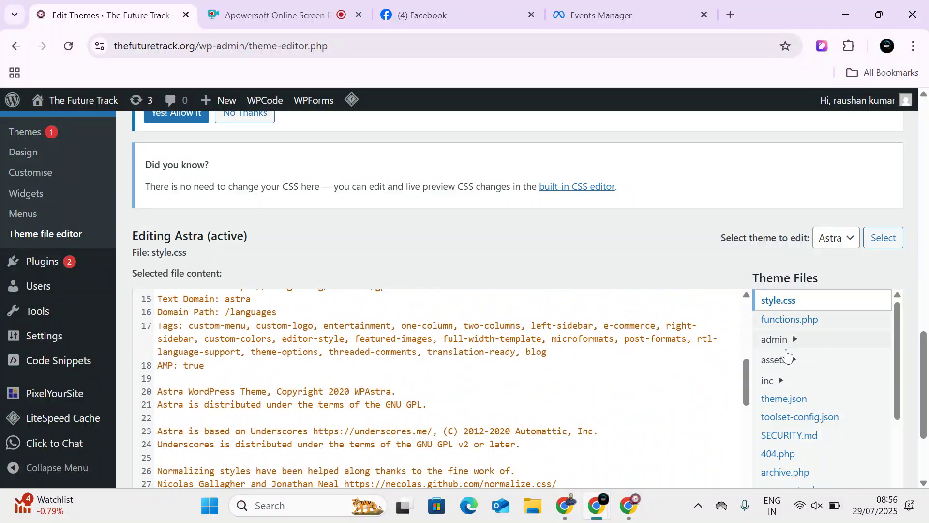
scroll(789, 368, down, 6)
click(790, 262)
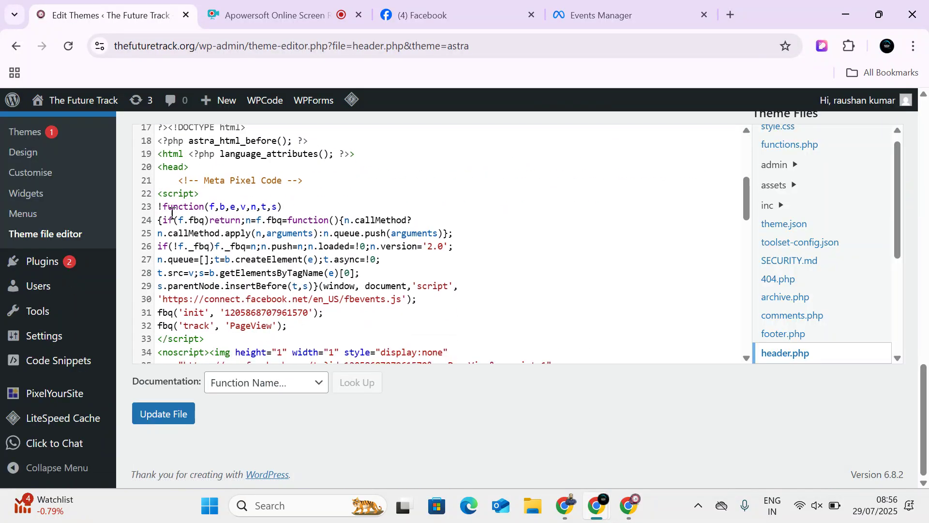
- Delete the whole Meta Pixel code block below the opening <head> tag in header.php, including its opening comment line
drag(163, 179, 159, 224)
scroll(339, 312, down, 1)
scroll(339, 312, down, 1)
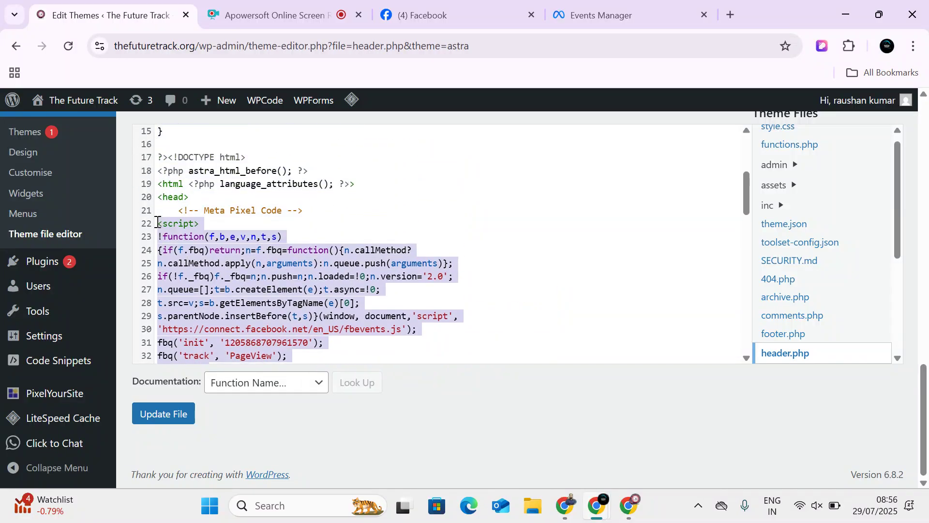
key(BackSpace)
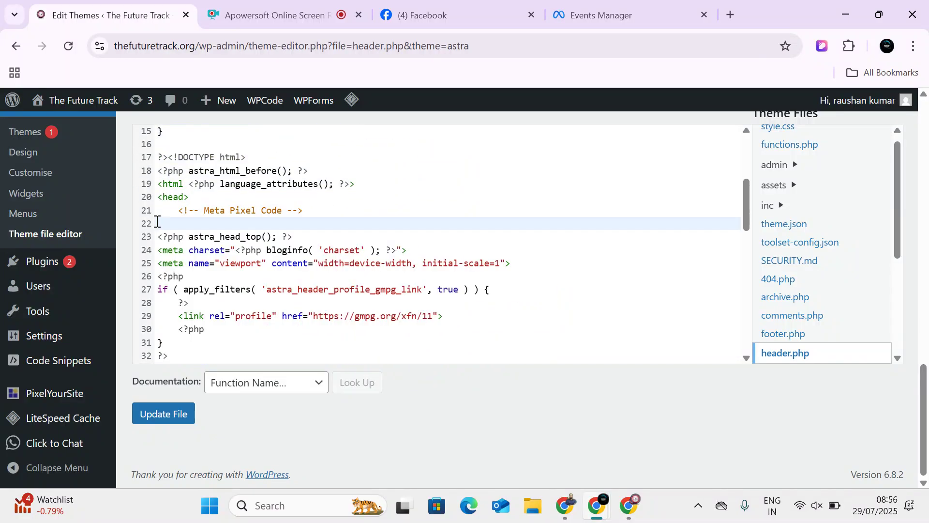
click(312, 203)
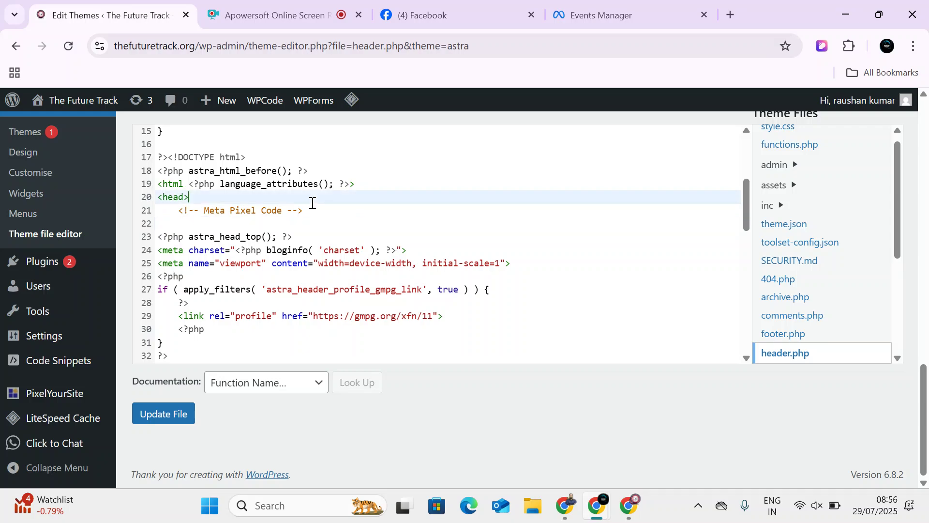
drag(310, 208, 167, 208)
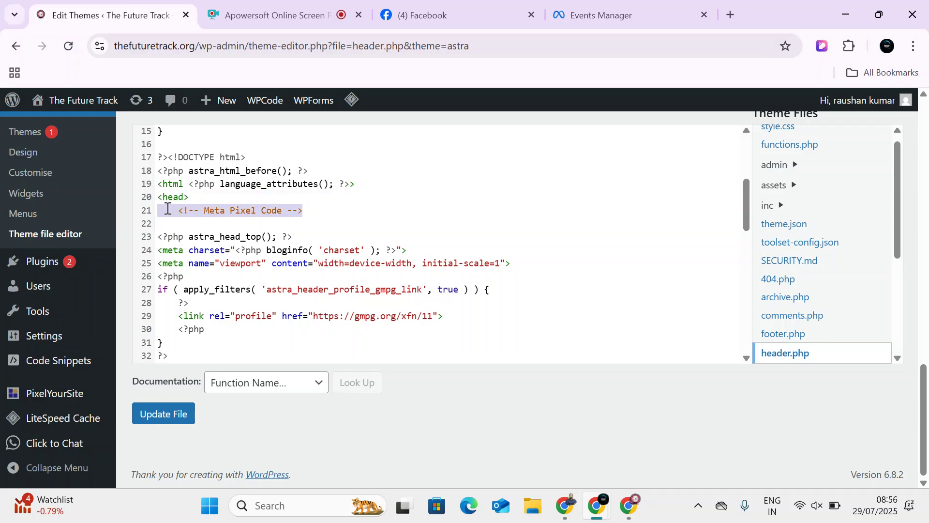
key(BackSpace)
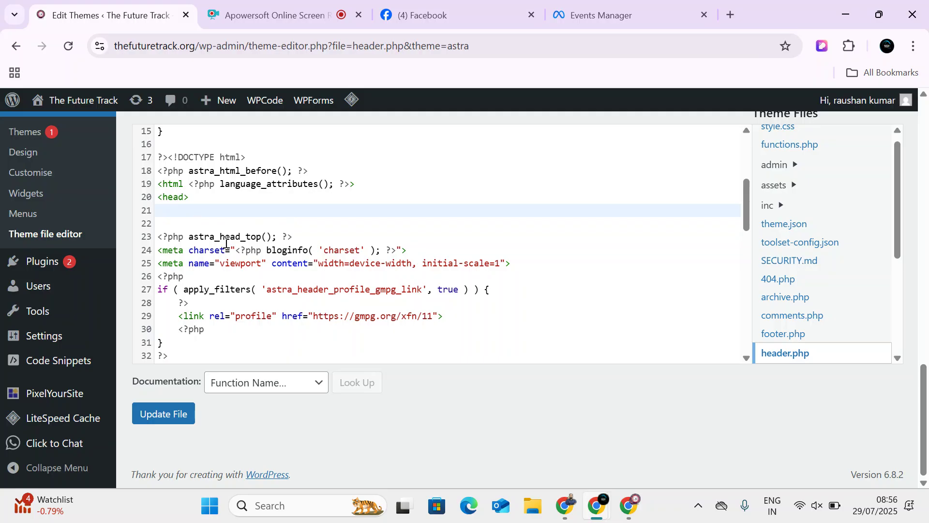
- Paste the Meta Pixel base code on the empty line directly below the opening <head> tag and update header.php
scroll(226, 243, down, 3)
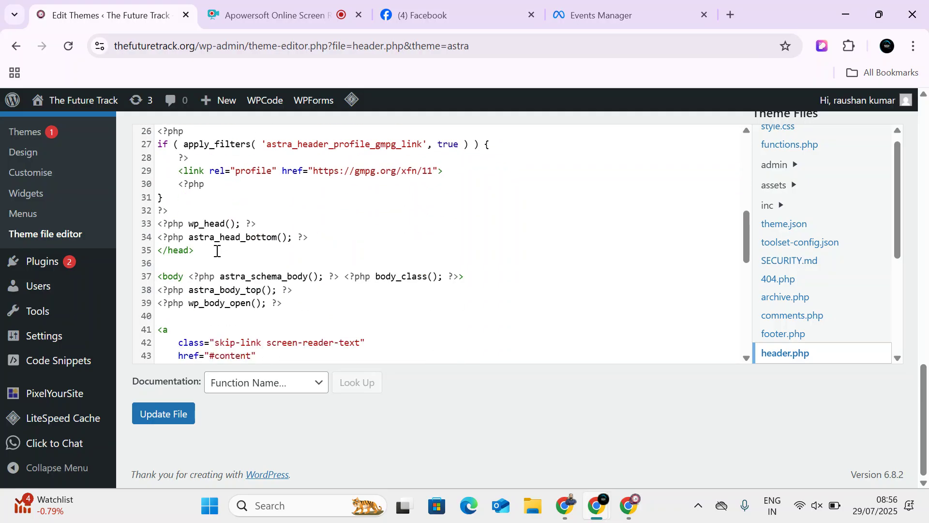
scroll(217, 251, up, 3)
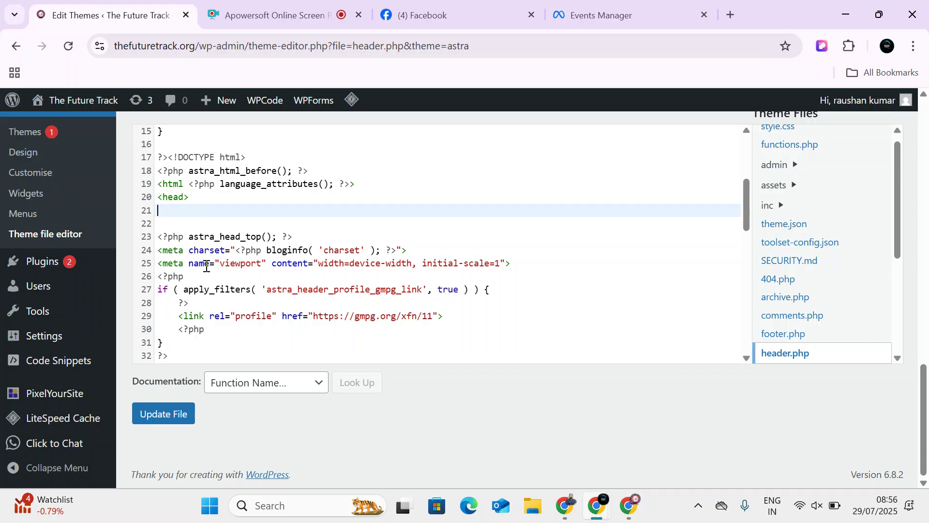
scroll(207, 268, down, 3)
scroll(205, 270, up, 2)
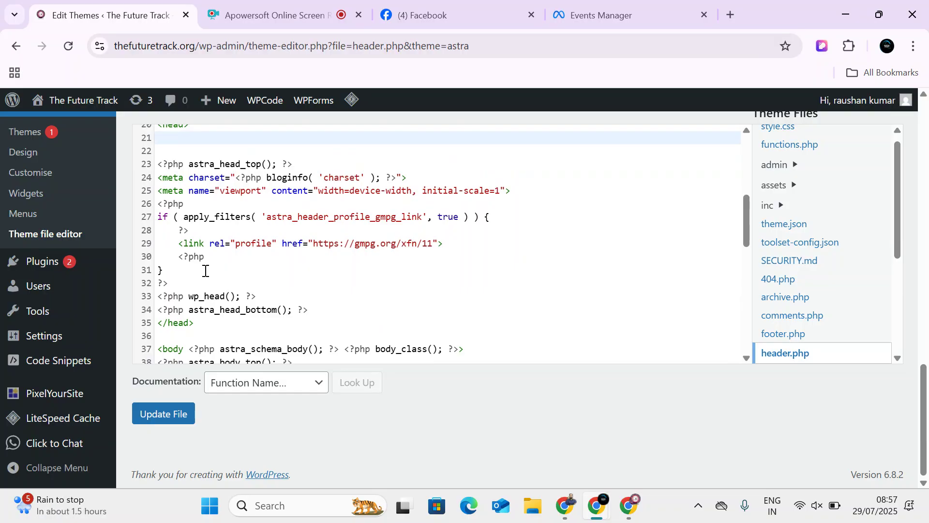
scroll(203, 269, up, 2)
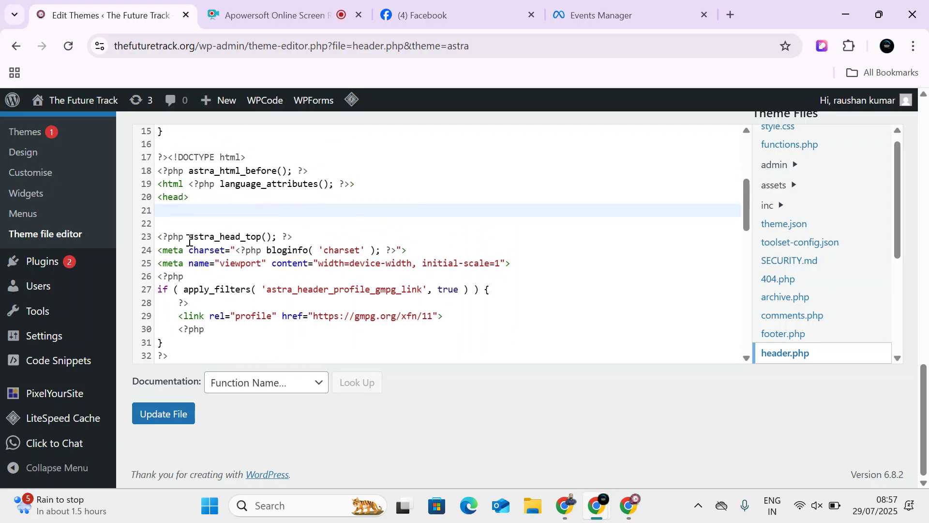
key(ctrl+v)
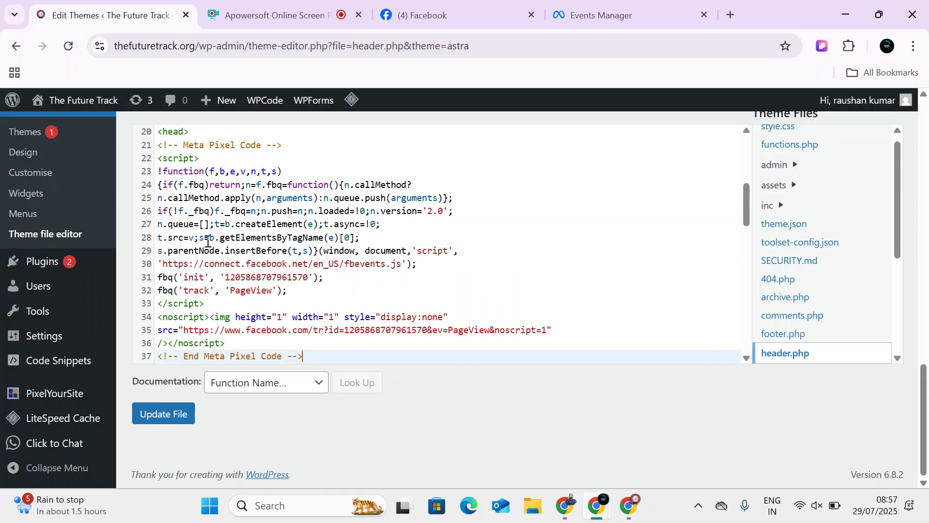
scroll(260, 293, down, 5)
click(182, 414)
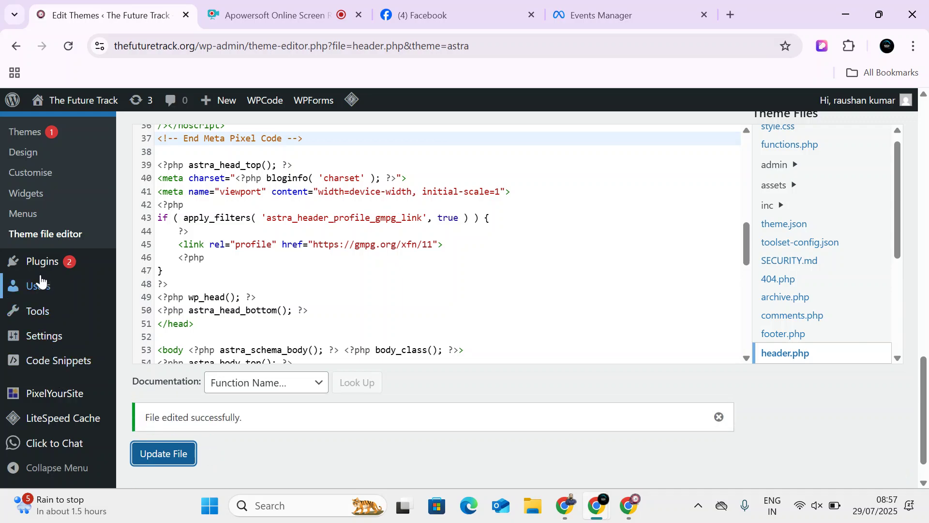
- Open the page for adding new plugins and search the plugin directory for "meta pixel"
mouse_move(42, 264)
click(139, 265)
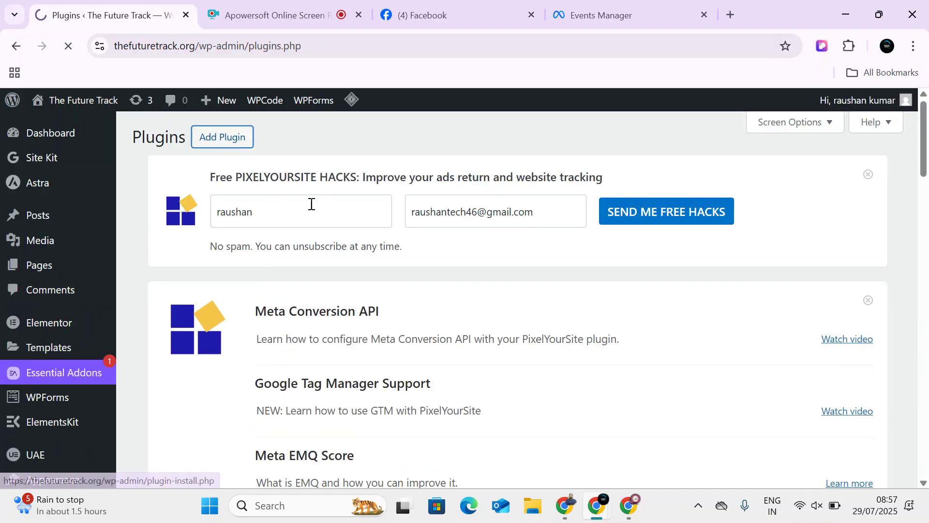
scroll(405, 296, down, 10)
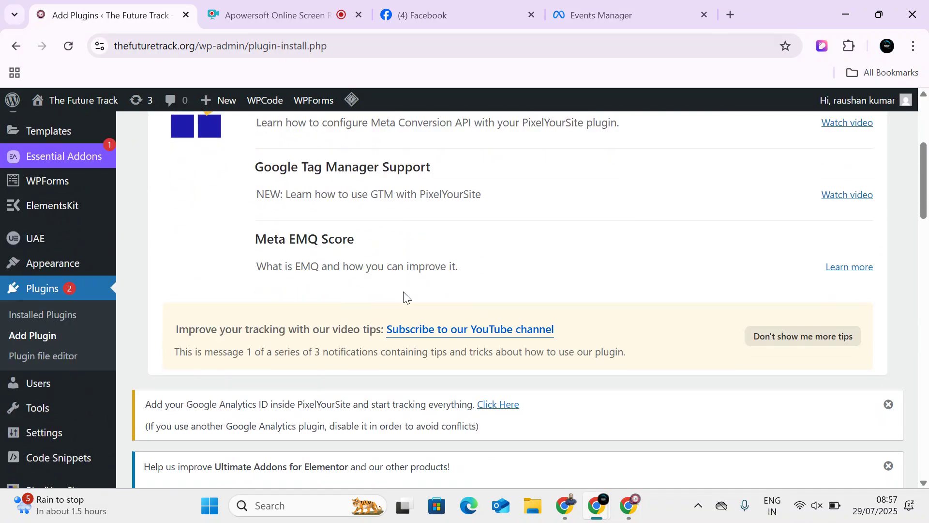
scroll(484, 315, down, 5)
scroll(674, 203, up, 3)
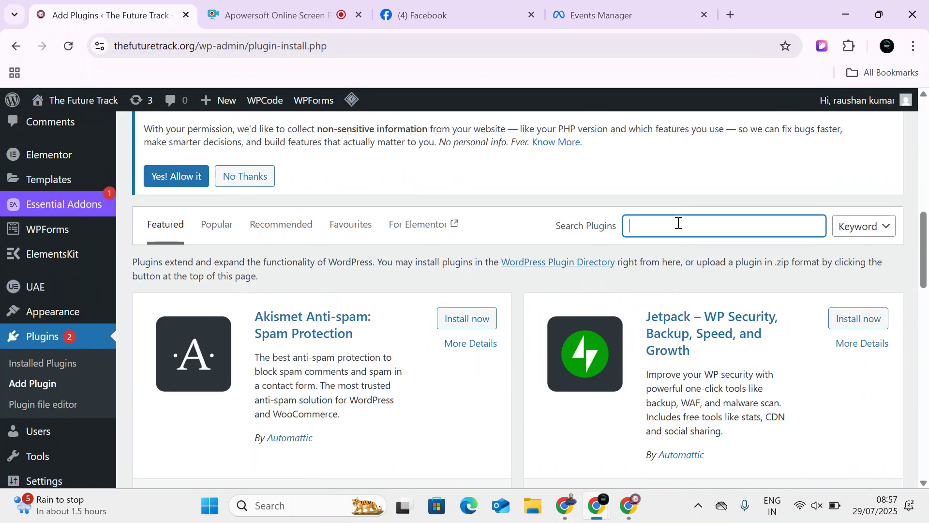
click(677, 223)
text(meta pixel)
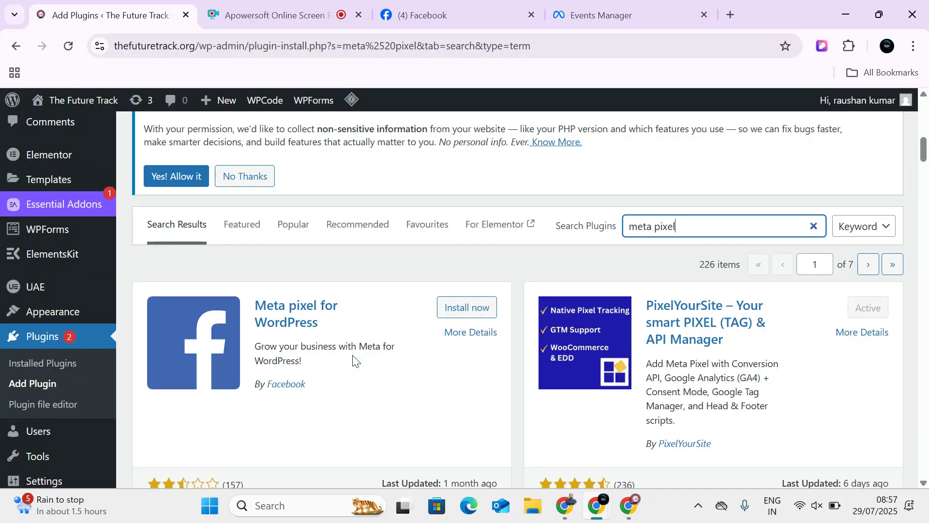
- Install and activate the "Meta pixel for WordPress" plugin by Facebook
click(489, 308)
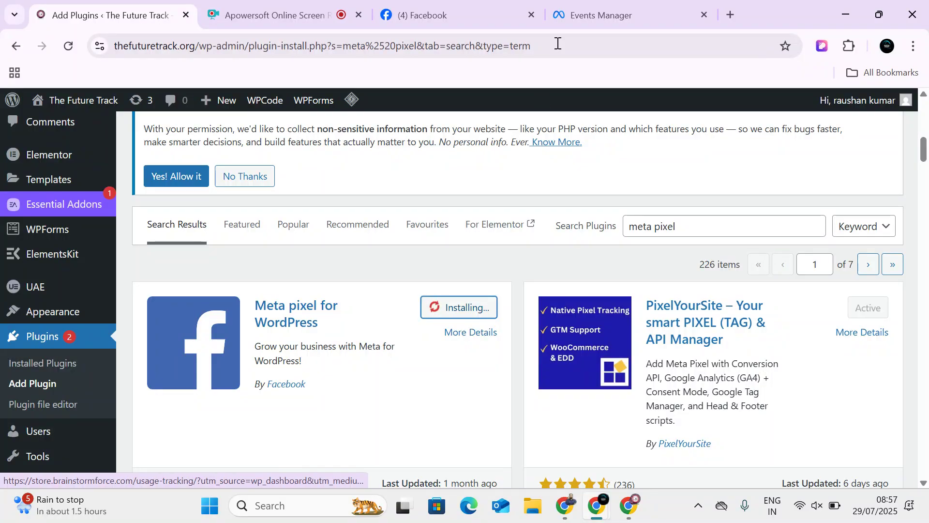
click(569, 5)
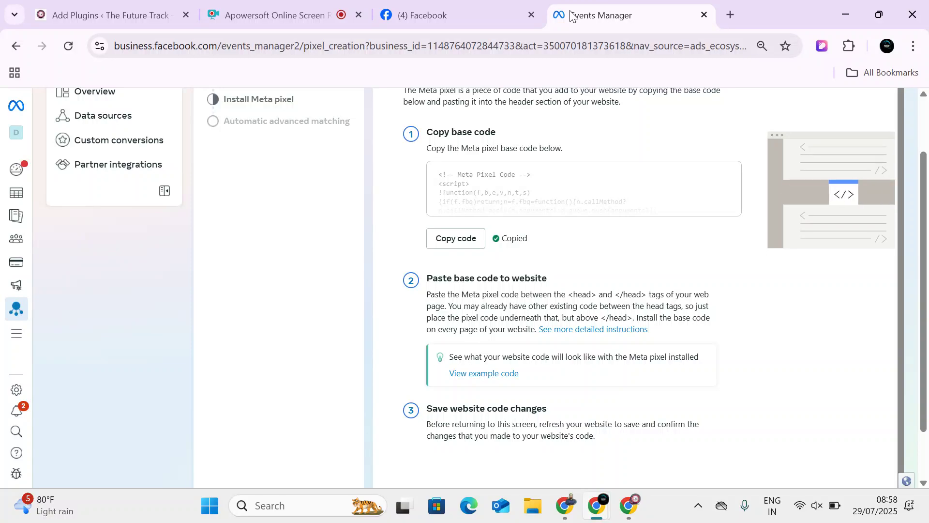
scroll(649, 231, down, 2)
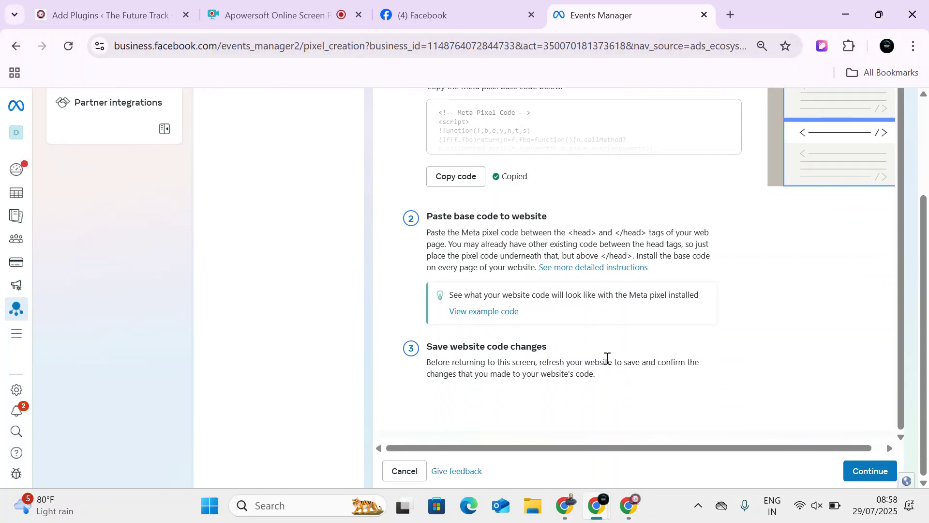
scroll(609, 359, up, 3)
click(490, 14)
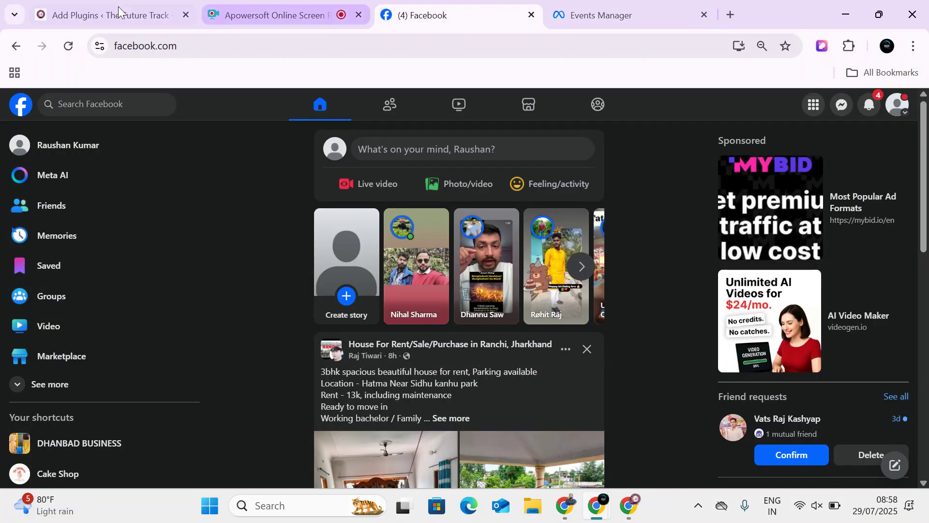
click(170, 11)
click(471, 310)
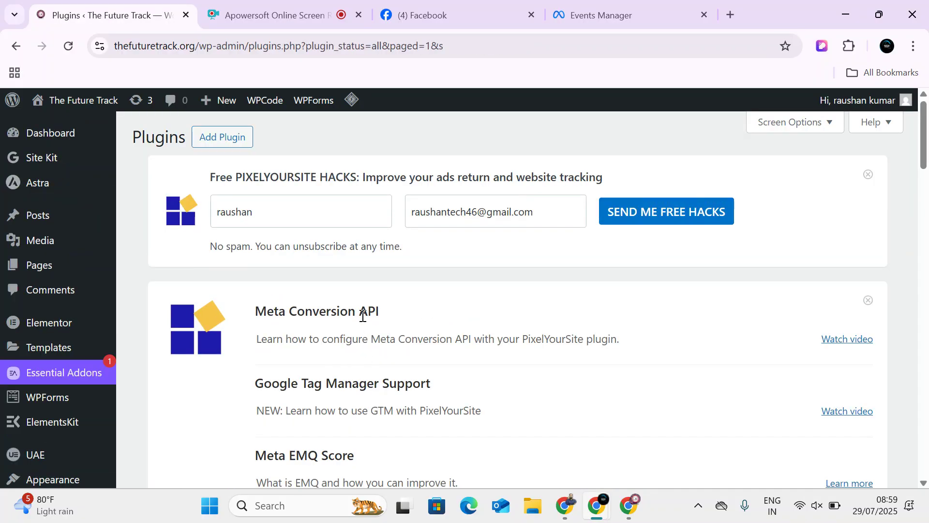
- Find Meta pixel for WordPress in the installed plugins list and open its settings at the Facebook connection section
scroll(363, 316, down, 15)
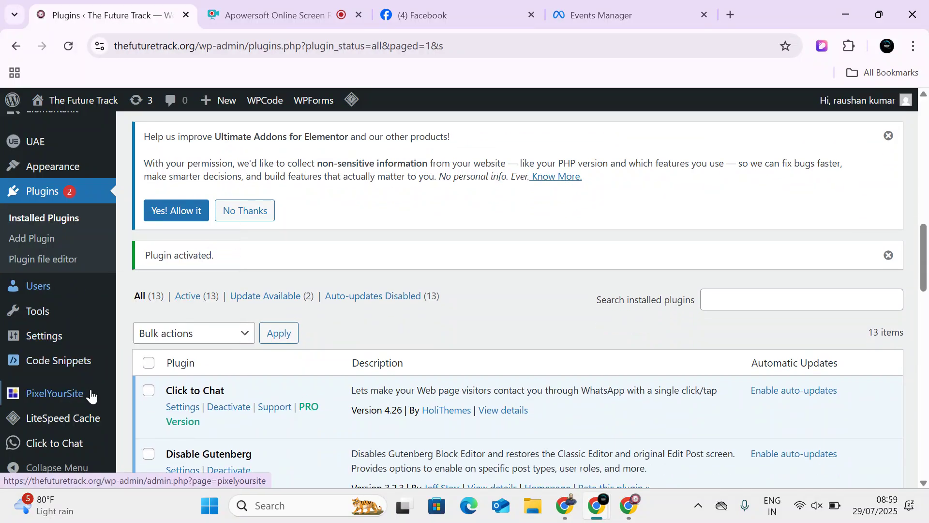
scroll(212, 358, down, 5)
scroll(211, 359, down, 8)
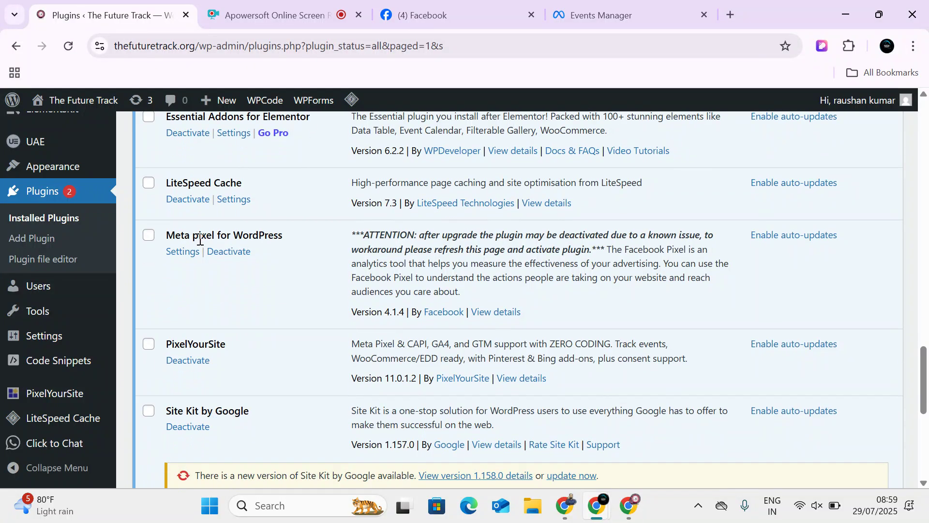
click(186, 252)
scroll(297, 276, down, 6)
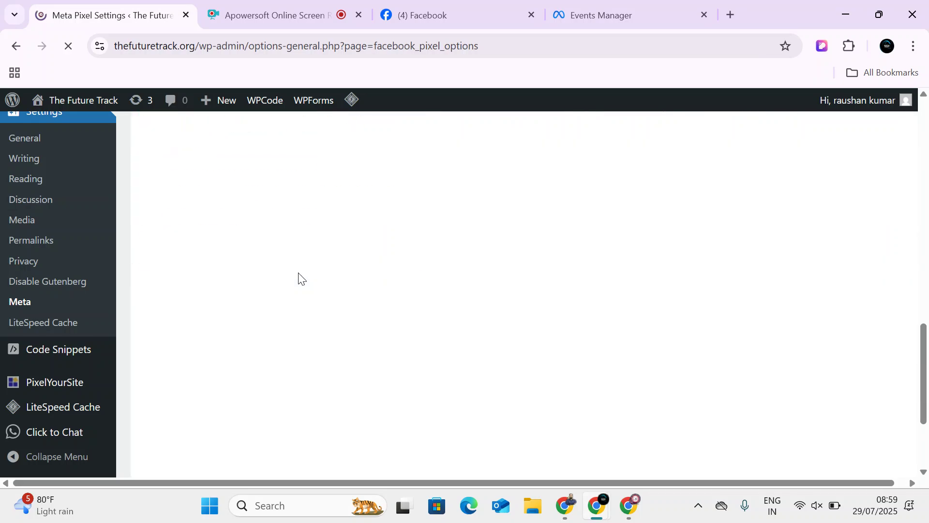
scroll(298, 276, down, 3)
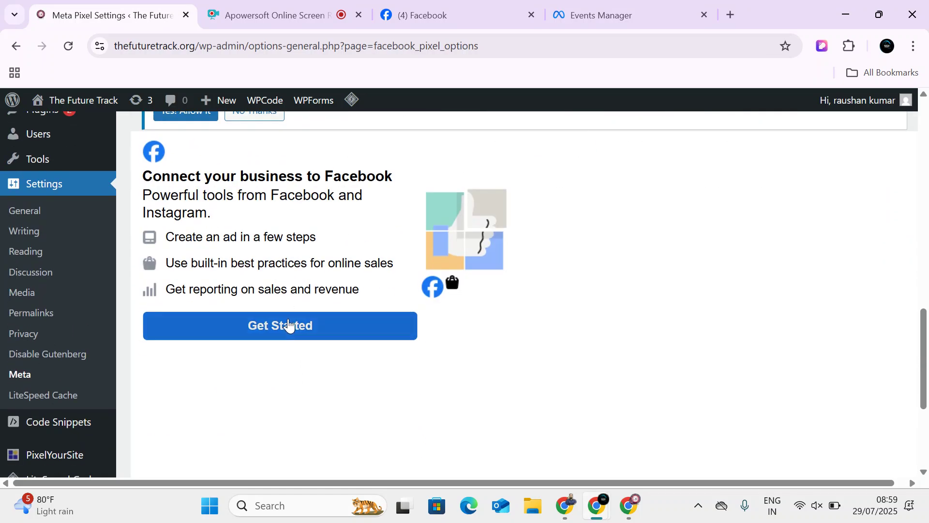
- Start connecting the business to Facebook, continue with the signed-in account, and proceed to the WordPress App connection settings
click(290, 324)
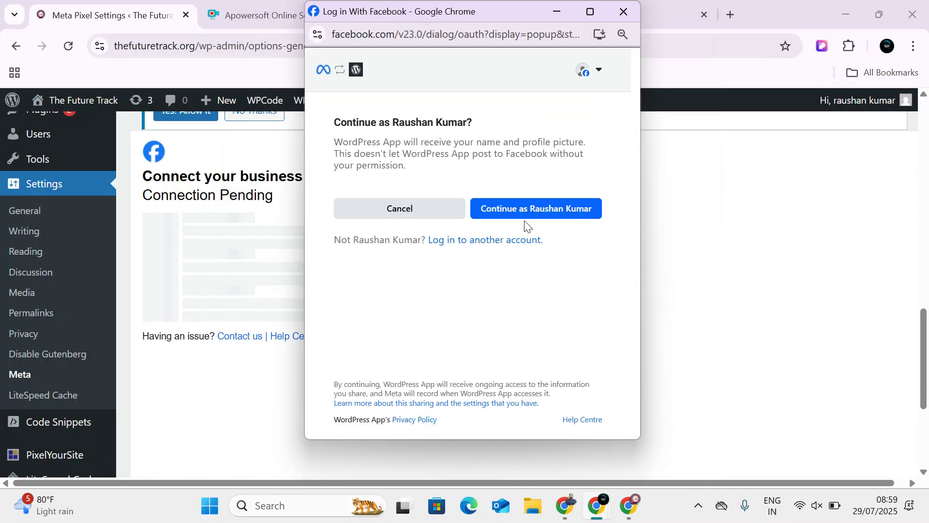
click(526, 212)
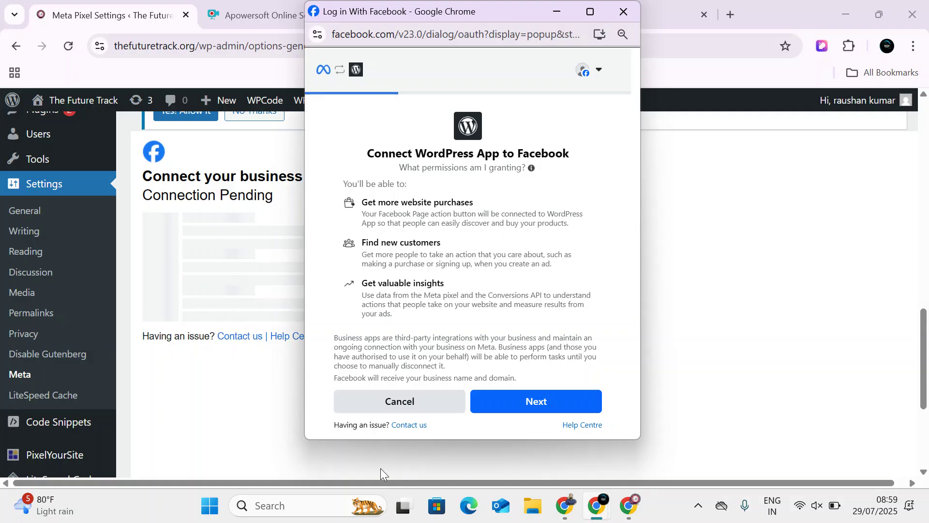
click(495, 403)
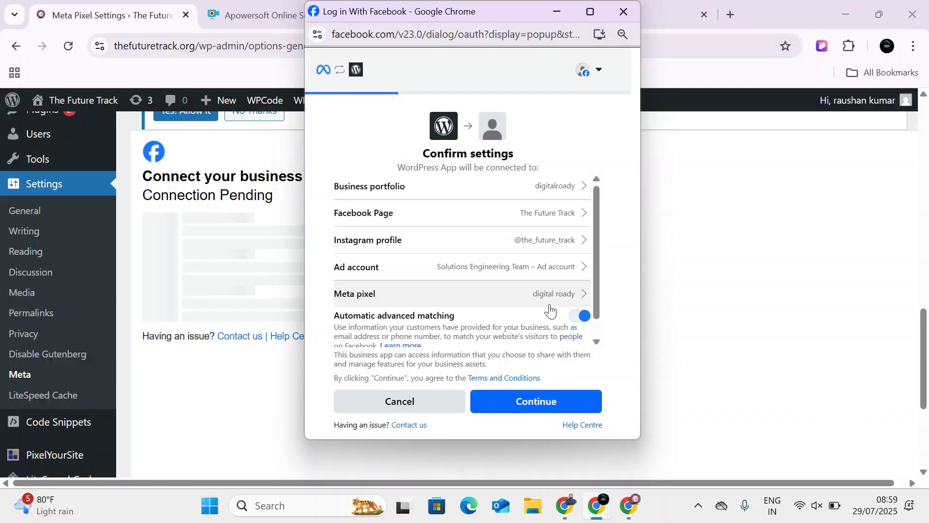
- Choose "2d animation course" as the Meta pixel for the WordPress App connection
click(584, 294)
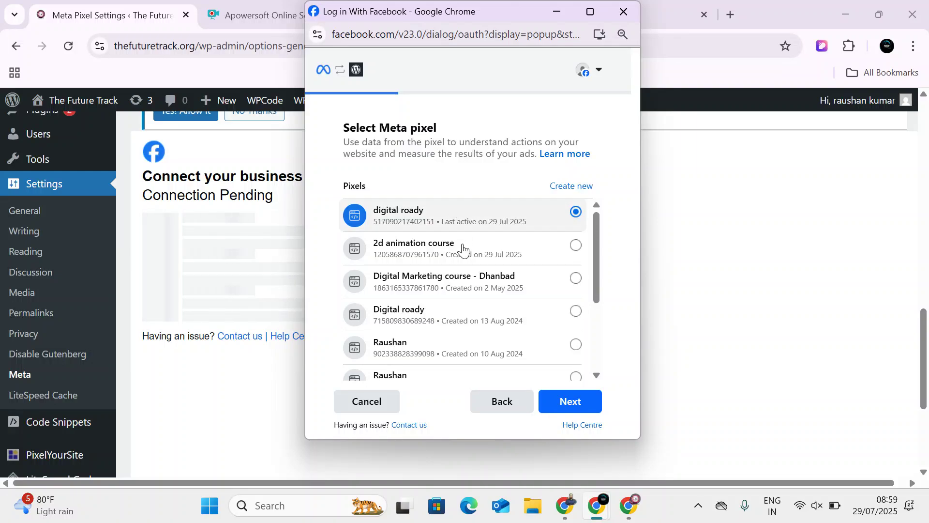
click(464, 244)
click(570, 402)
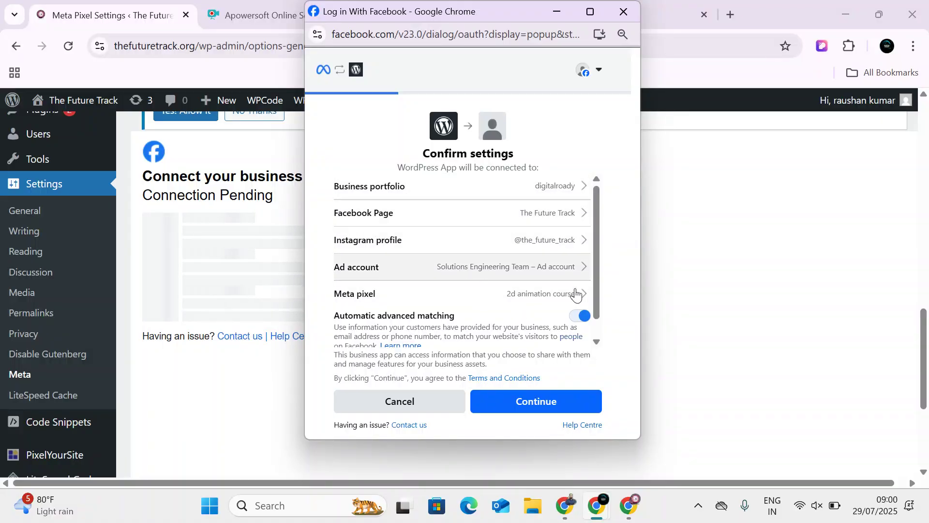
- Accept the connection settings and WordPress App permissions, finish the Facebook setup, and confirm sharing the token with the site
click(545, 401)
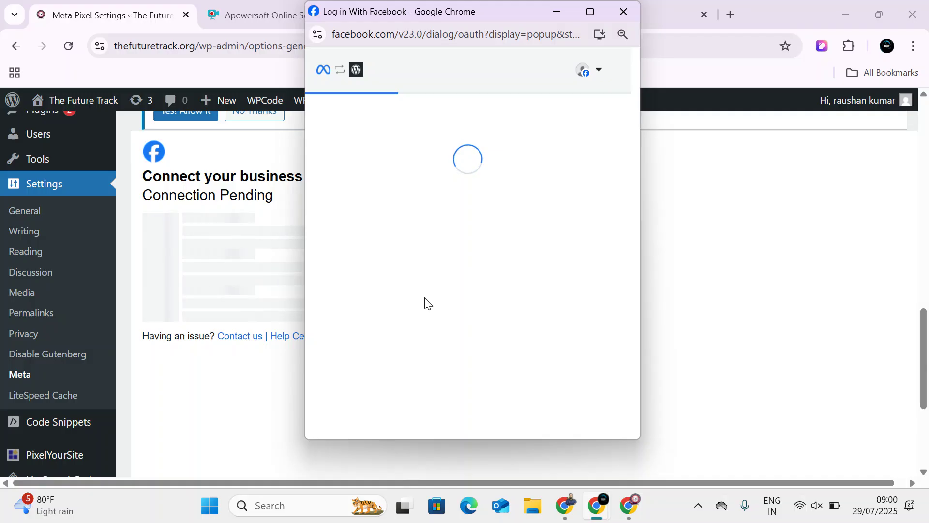
scroll(461, 275, down, 1)
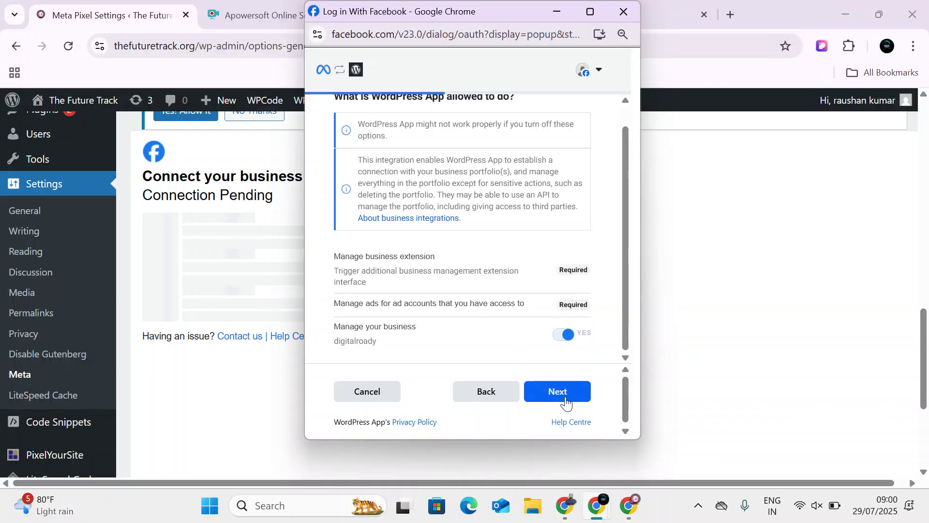
click(568, 405)
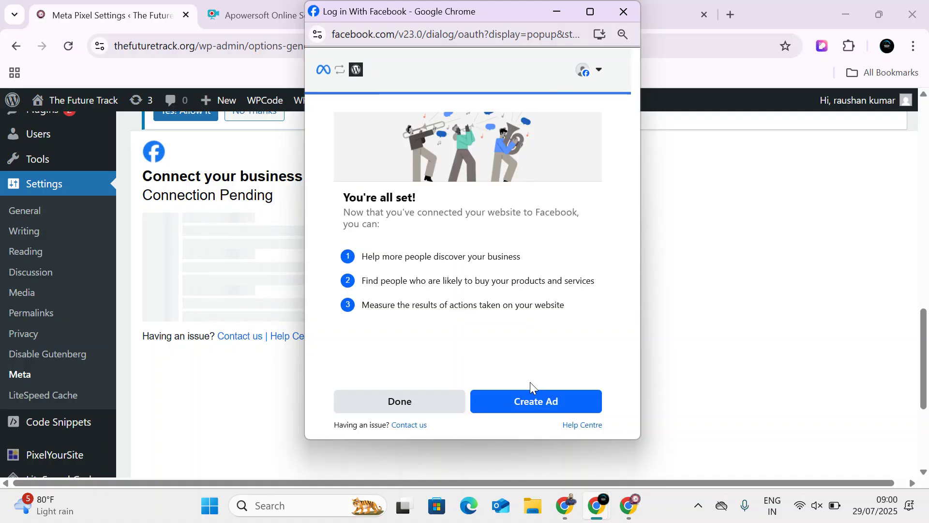
click(426, 401)
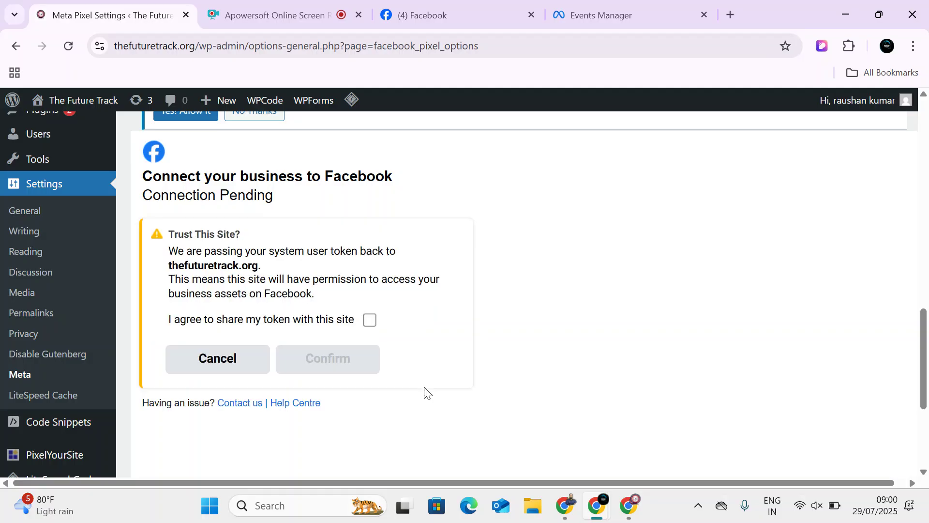
click(369, 319)
click(331, 376)
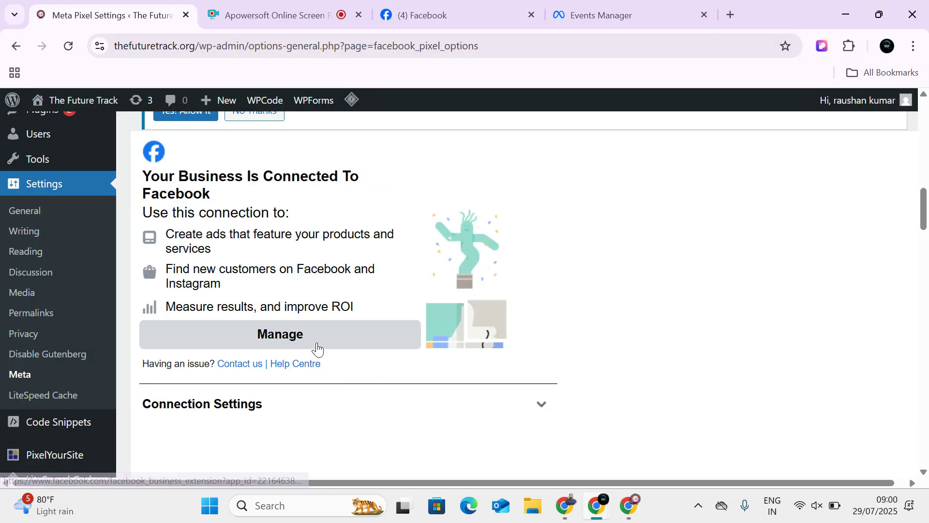
- Check the WordPress App connection, its ad account and its pixel in Meta Business Suite, and return to the plugin settings
click(317, 345)
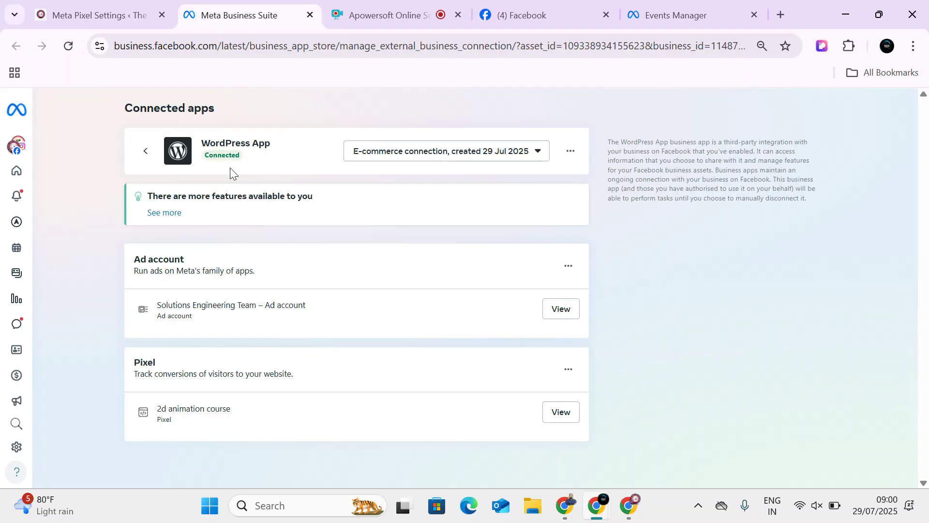
drag(201, 139, 248, 159)
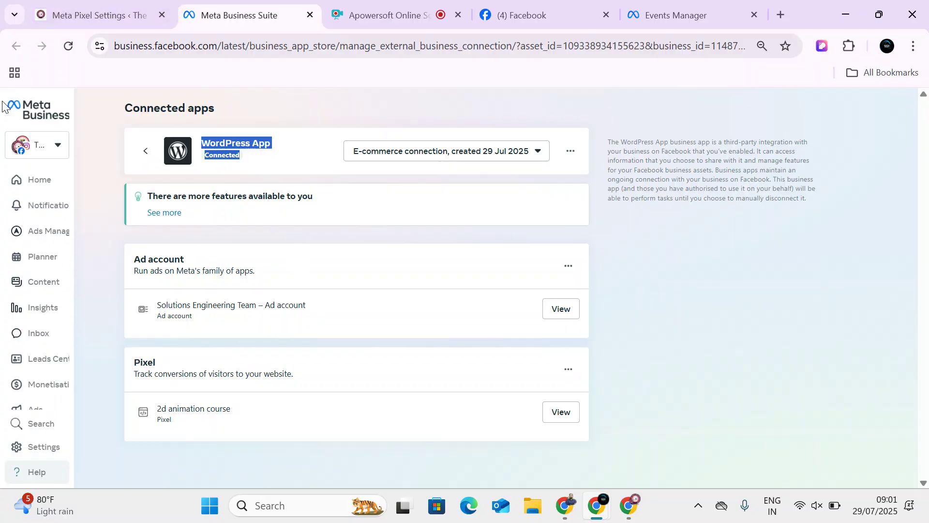
click(77, 15)
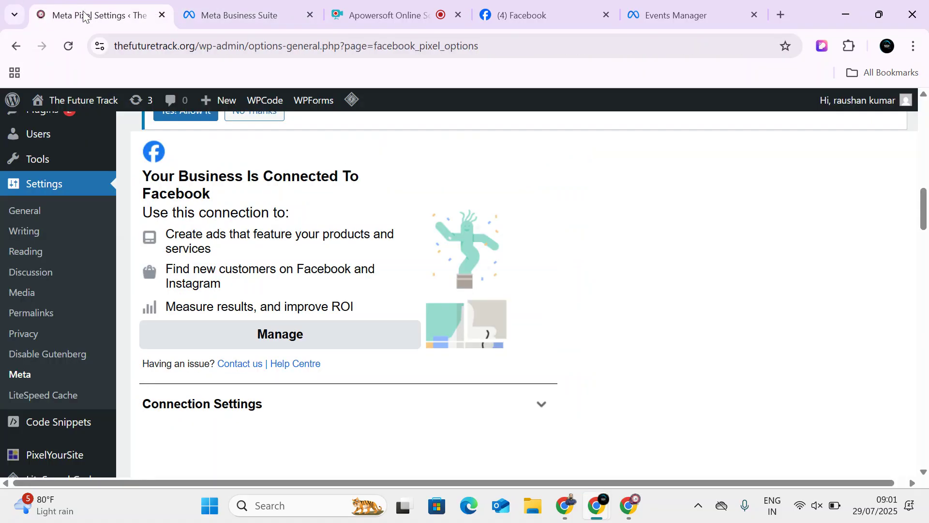
- Visit The Future Track website and check the installed pixel with Meta Pixel Helper
mouse_move(83, 99)
click(85, 133)
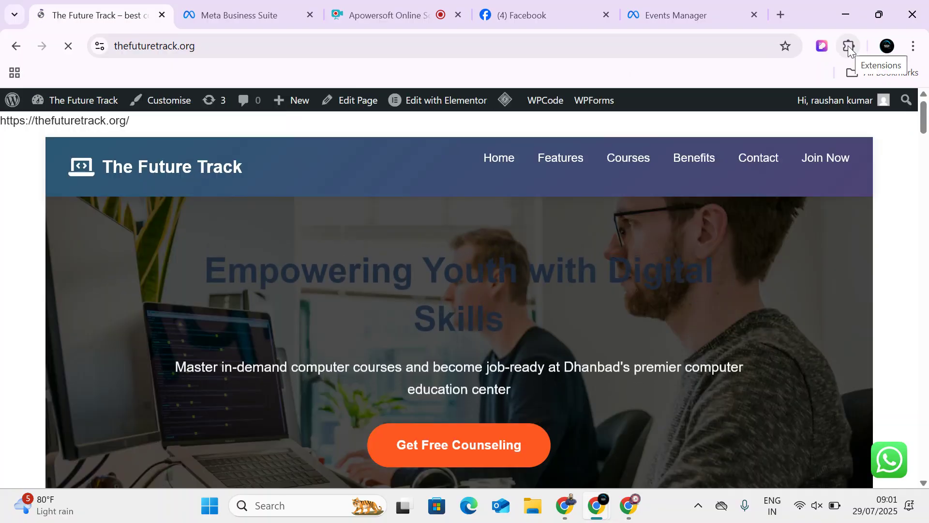
click(848, 45)
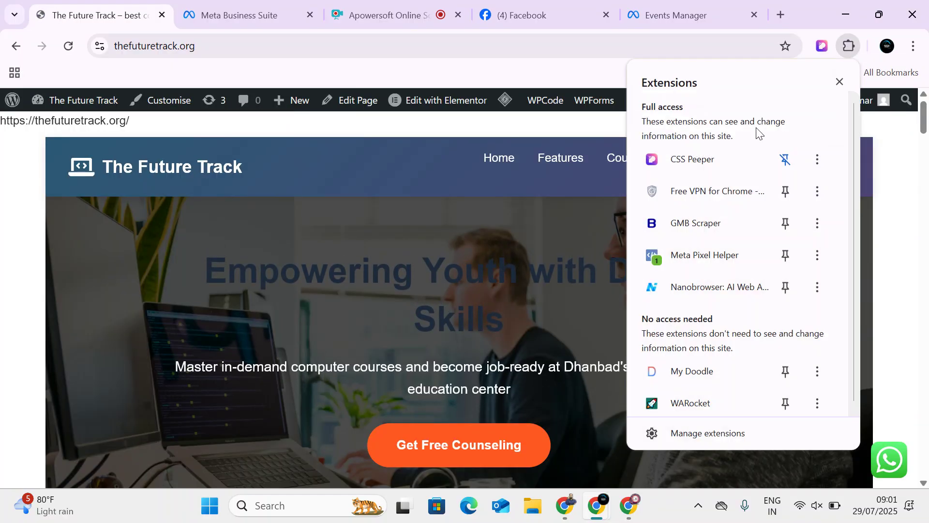
click(692, 266)
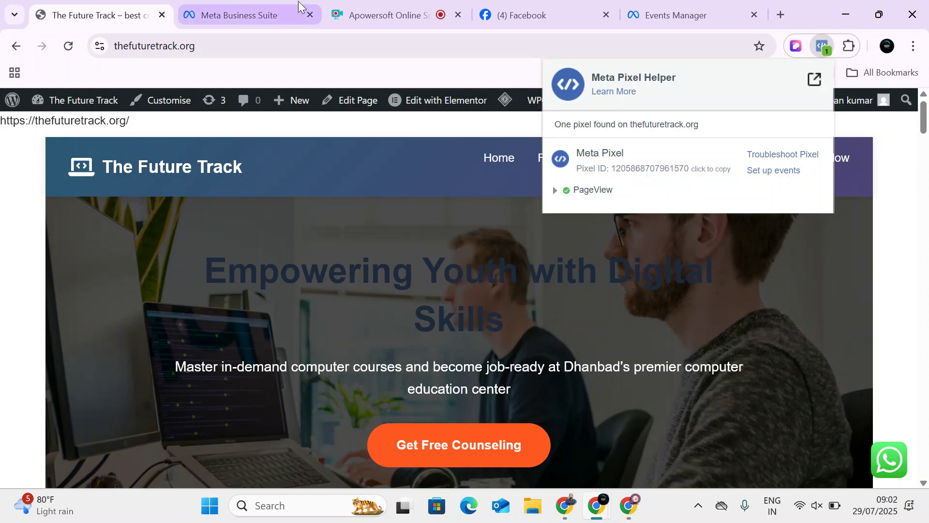
- Return to the Meta pixel setup in Events Manager, continue past the install instructions, and turn on automatic advanced matching
click(387, 14)
click(261, 15)
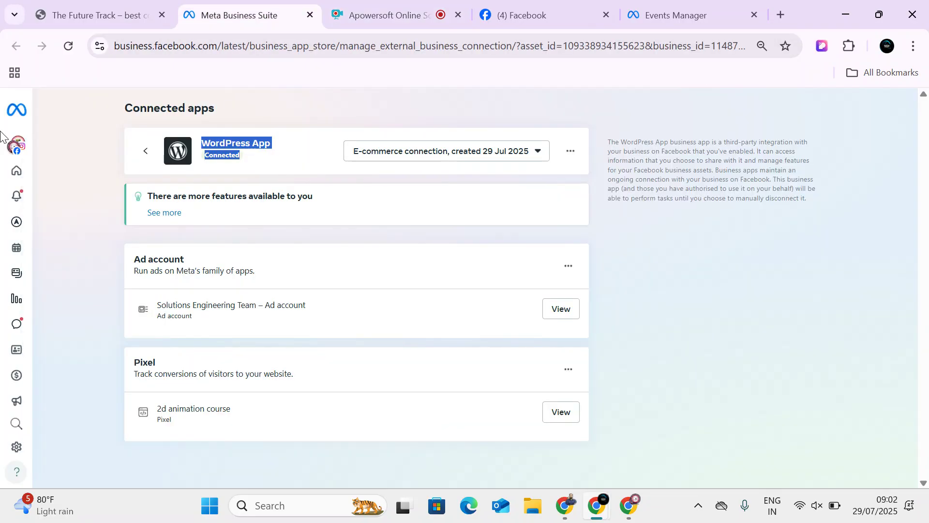
click(103, 8)
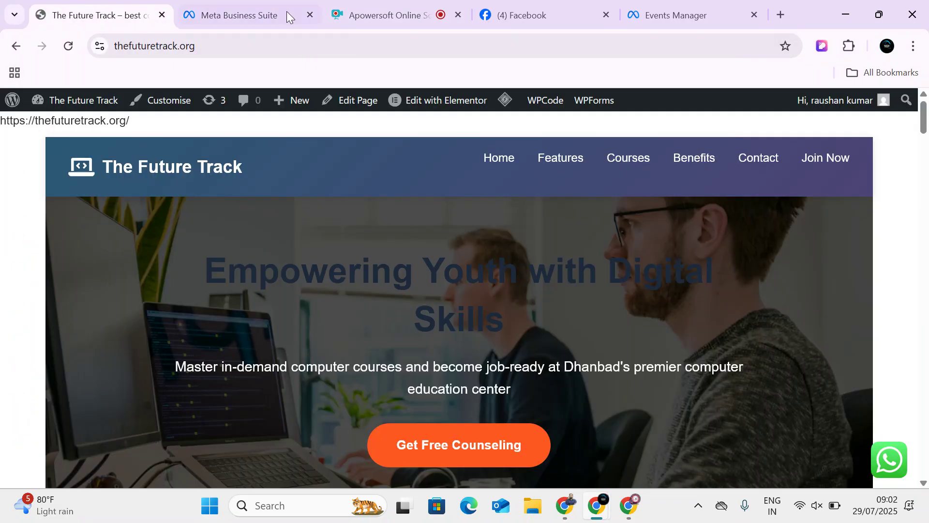
click(513, 20)
click(658, 6)
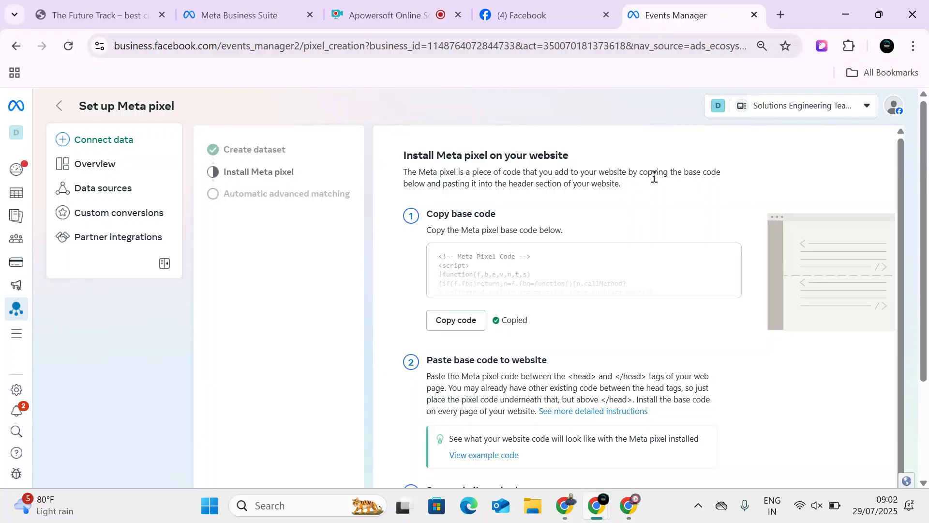
scroll(581, 346, down, 5)
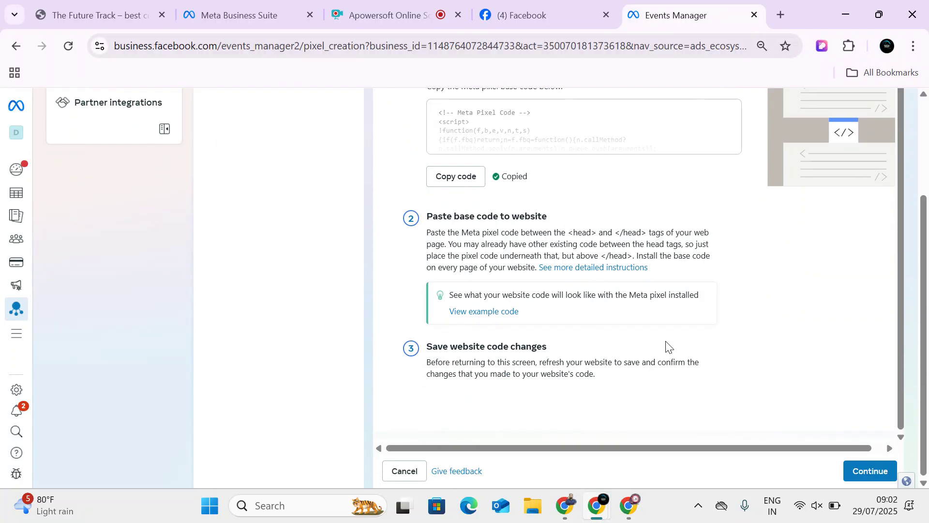
click(864, 481)
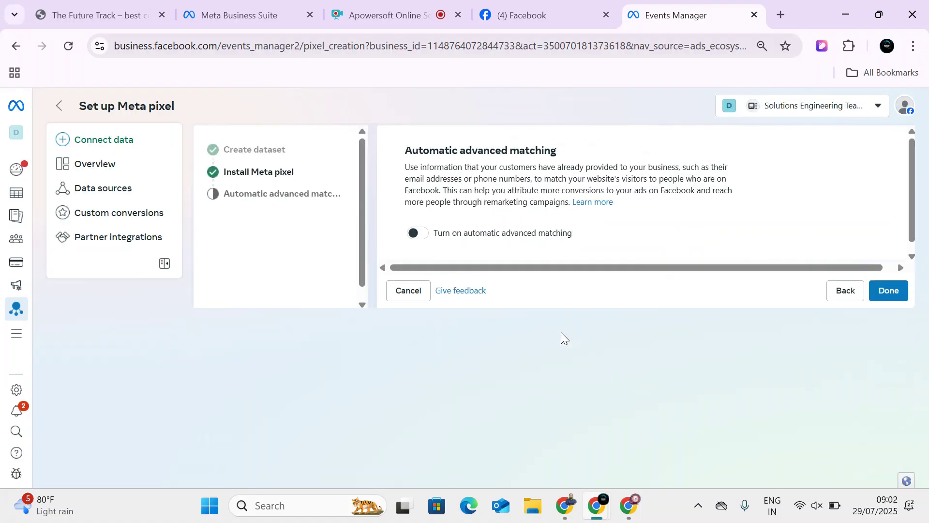
click(415, 233)
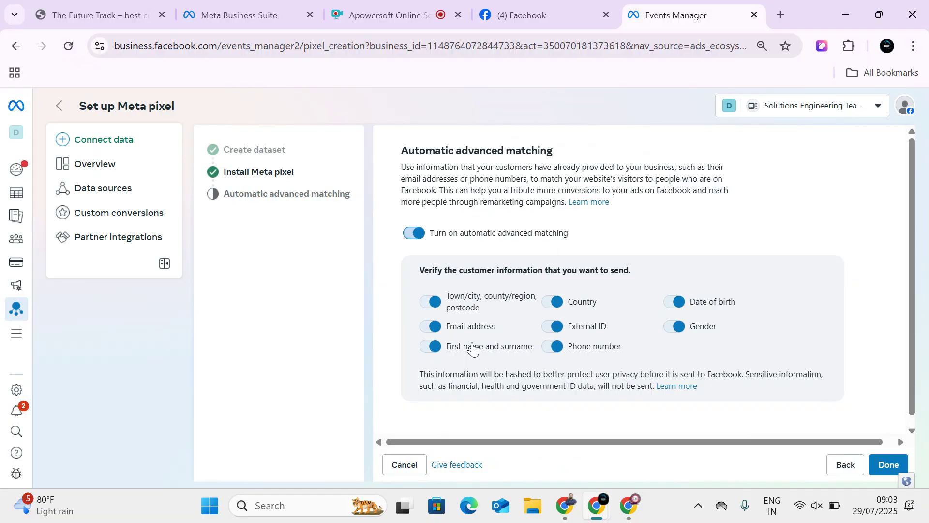
- Finish the Meta pixel setup with automatic advanced matching and skip the web events setup for now
click(889, 464)
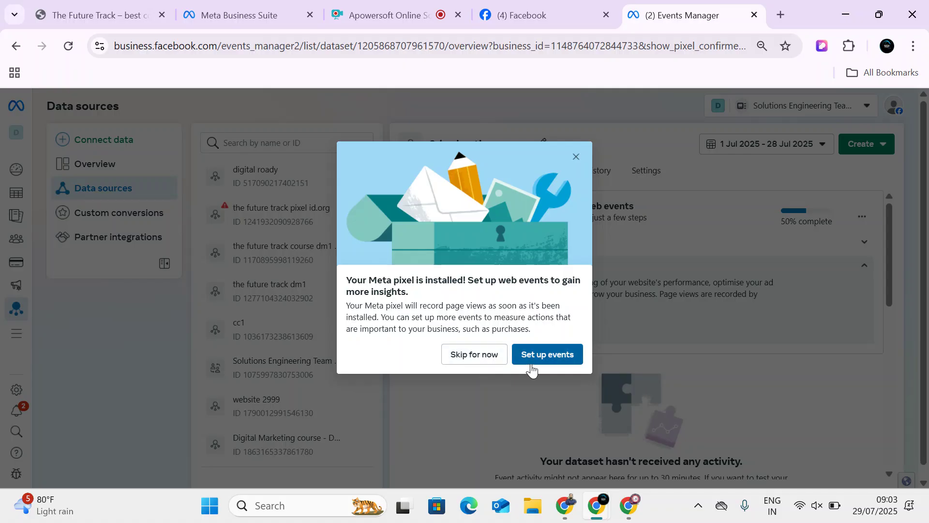
click(470, 359)
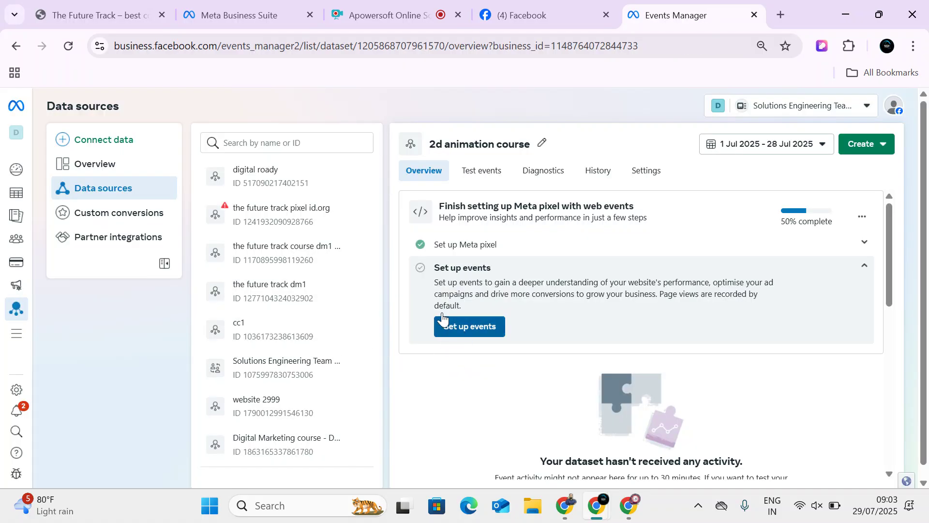
click(473, 333)
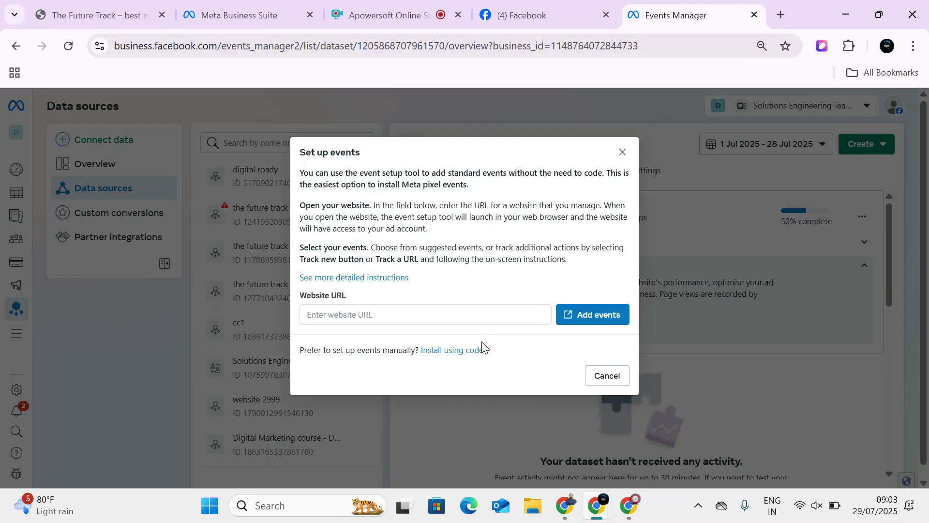
click(380, 315)
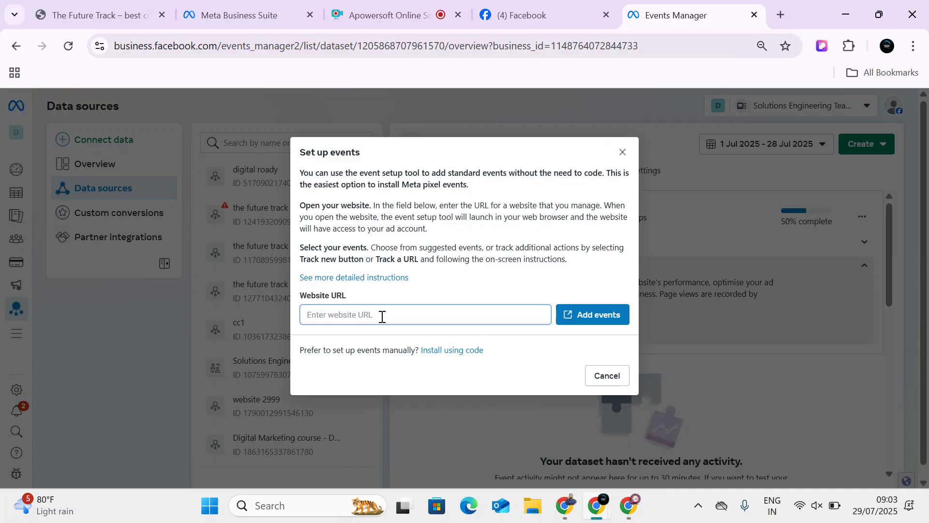
click(117, 11)
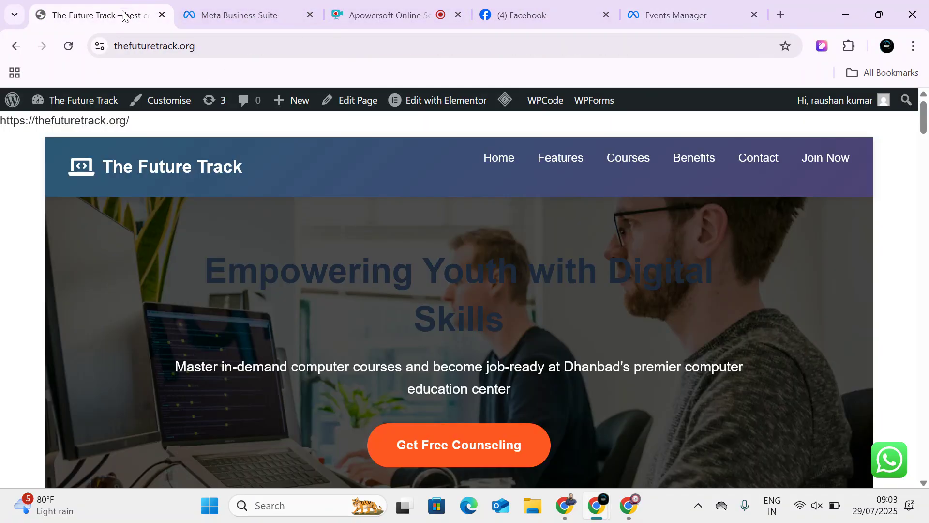
click(200, 48)
key(ctrl+c)
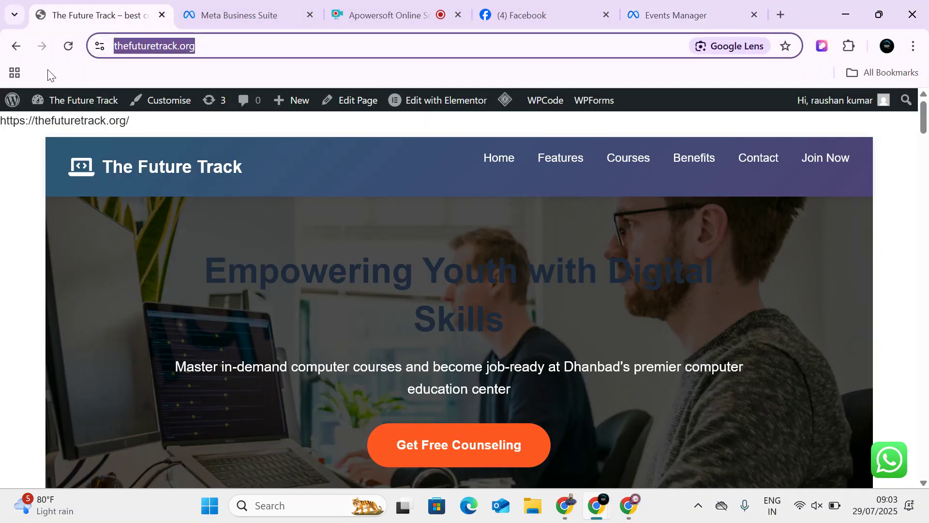
click(676, 6)
key(ctrl+v)
click(581, 318)
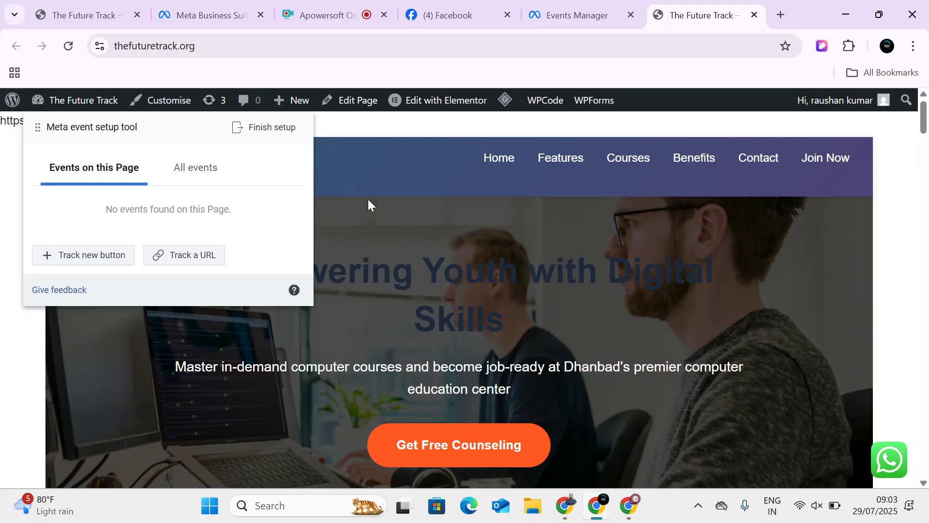
click(754, 16)
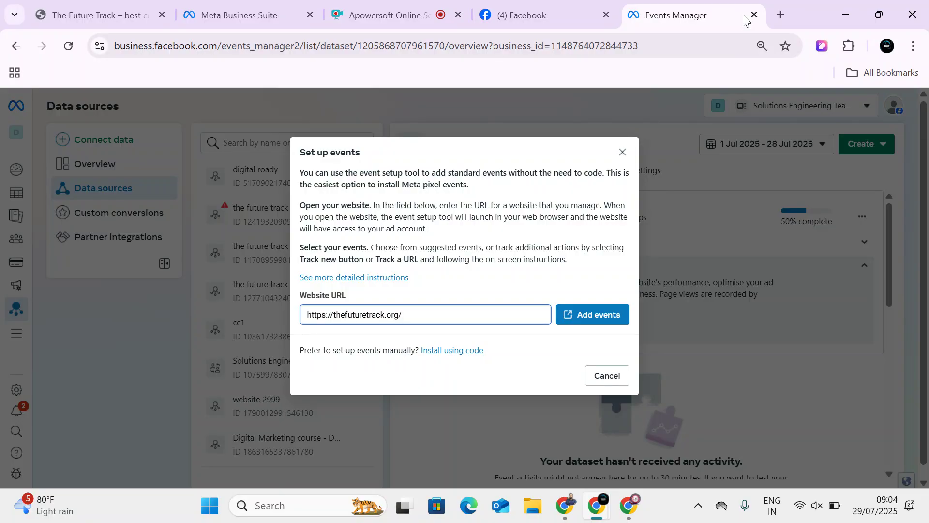
click(622, 153)
- Examine the 2d animation course dataset's settings, especially the Conversions API setup choices
click(652, 178)
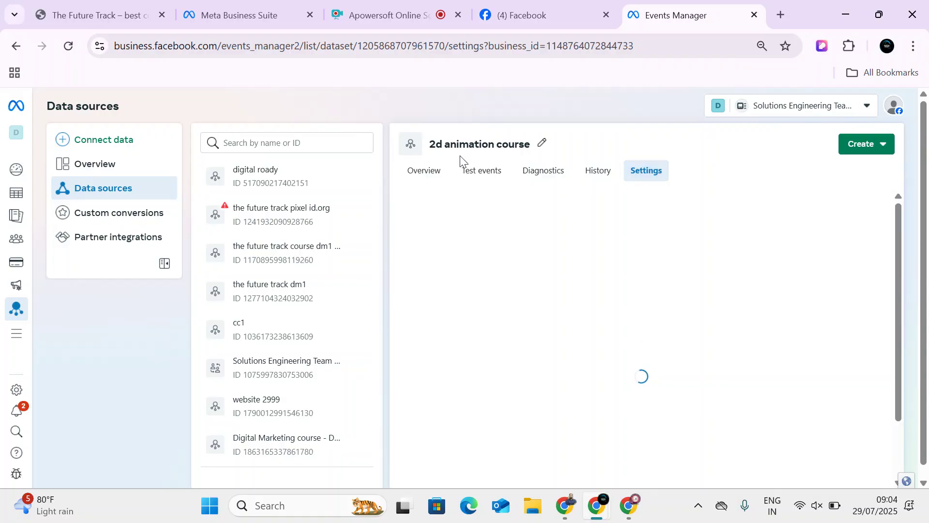
scroll(577, 326, down, 6)
scroll(579, 326, down, 9)
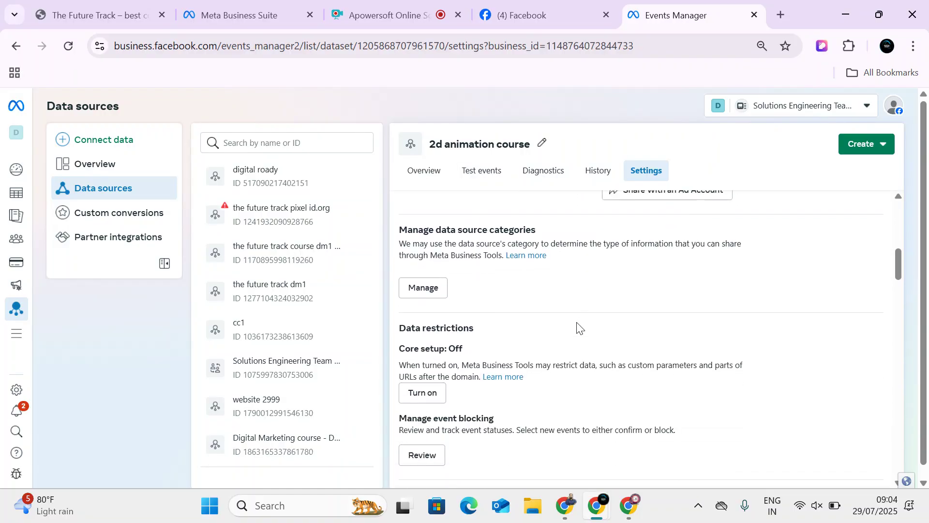
scroll(579, 328, down, 6)
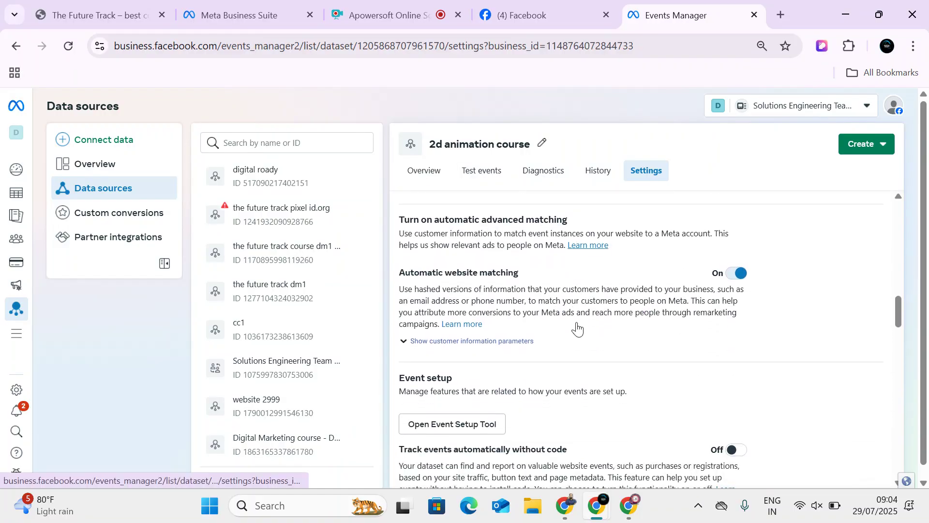
scroll(578, 323, down, 2)
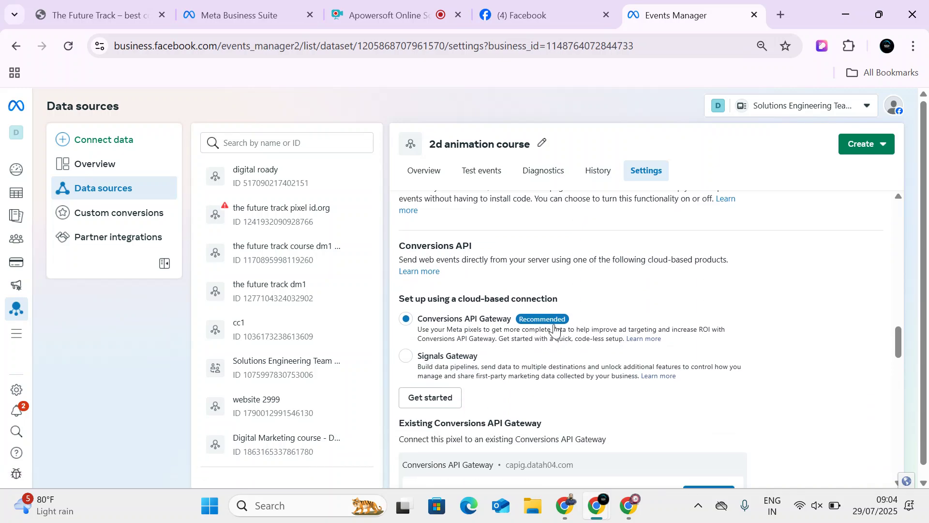
drag(395, 238, 477, 241)
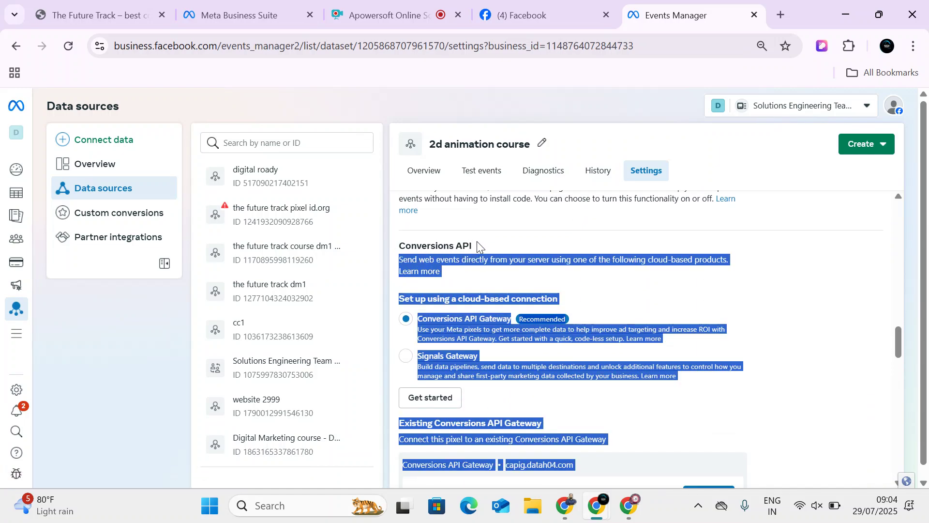
click(478, 241)
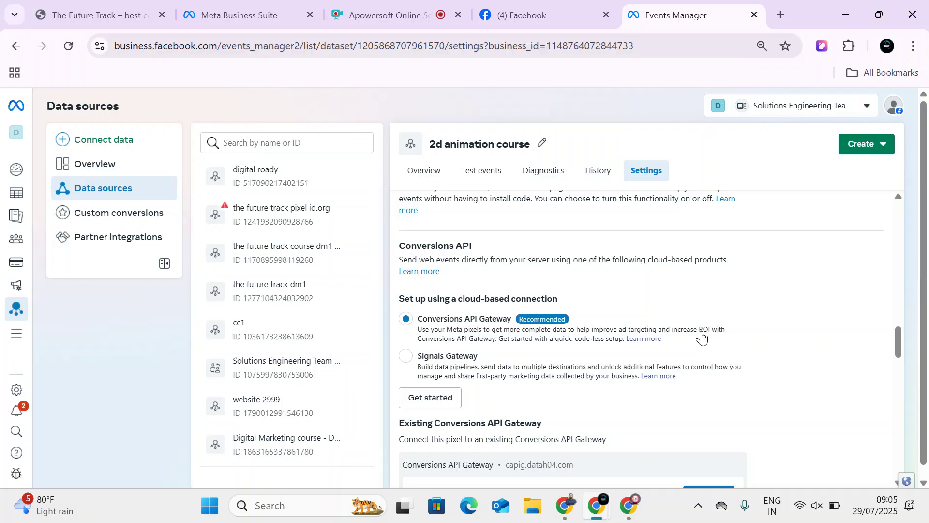
- Review the self-hosted cloud provider options for the Conversions API Gateway and close the setup
click(417, 404)
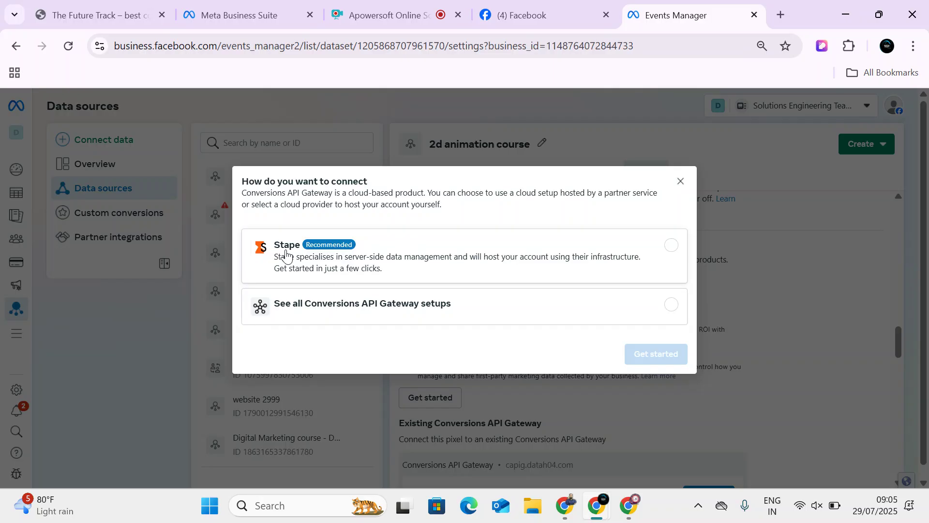
click(310, 315)
click(652, 358)
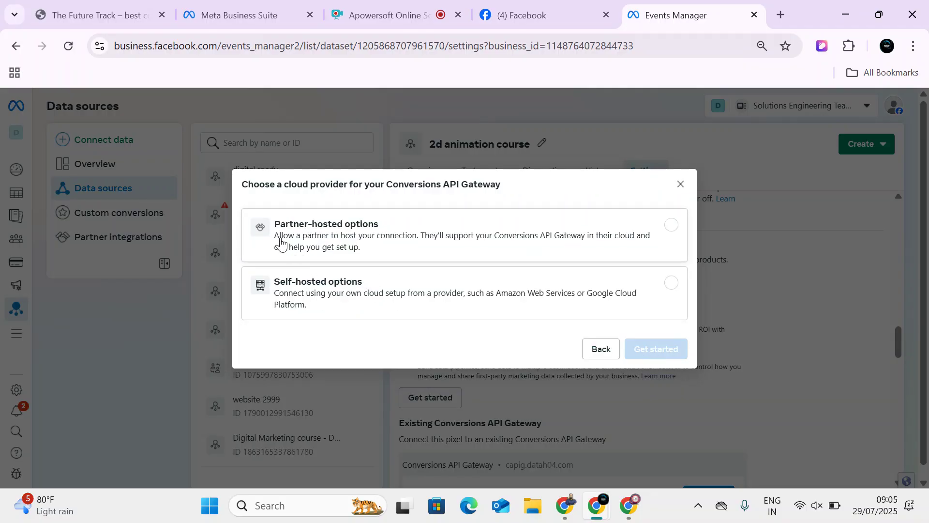
click(344, 297)
click(648, 358)
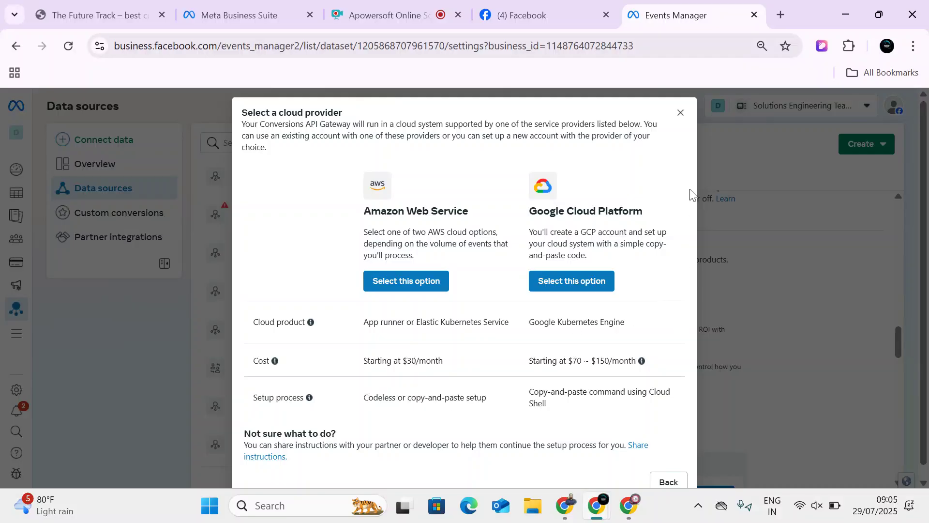
click(680, 112)
scroll(581, 272, down, 3)
scroll(581, 271, down, 4)
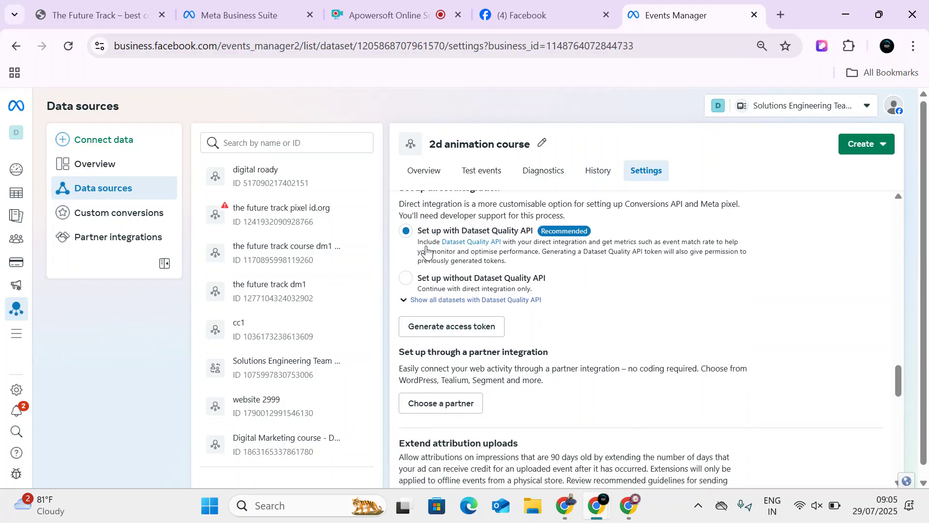
scroll(474, 294, up, 3)
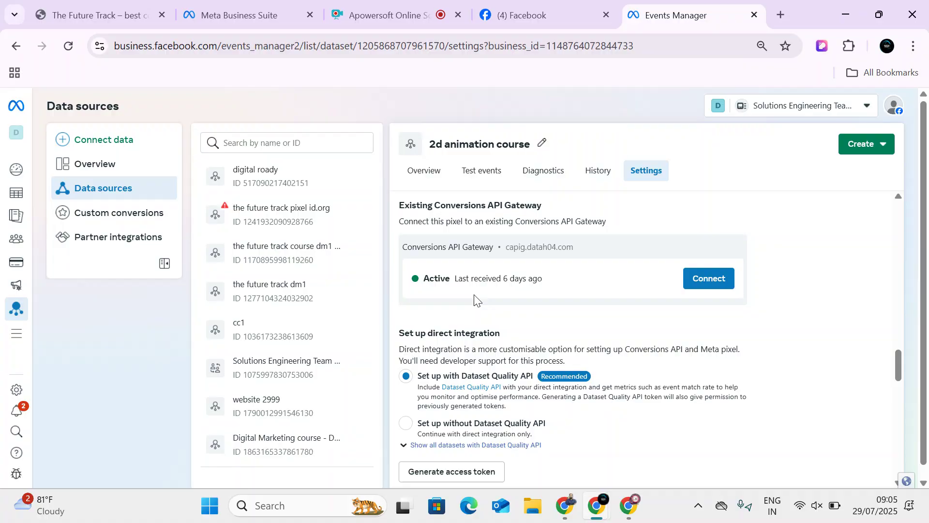
scroll(514, 304, up, 2)
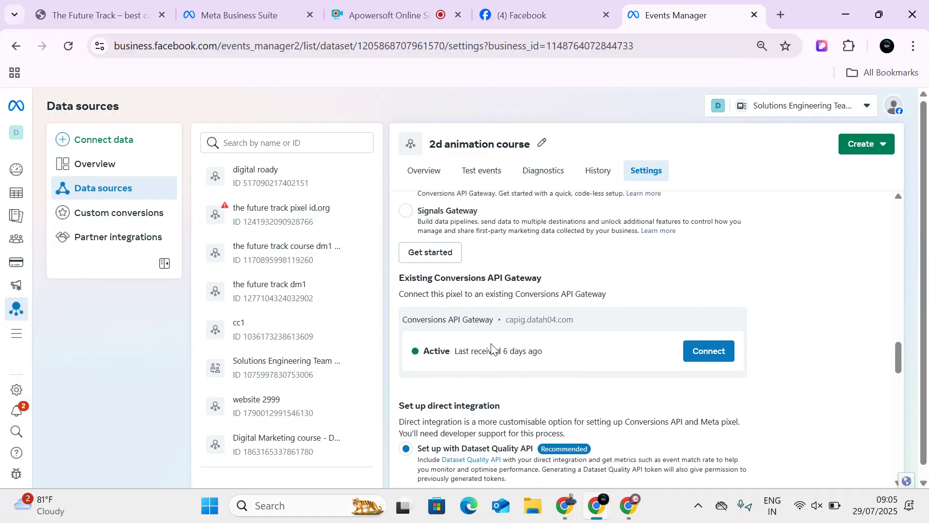
click(692, 353)
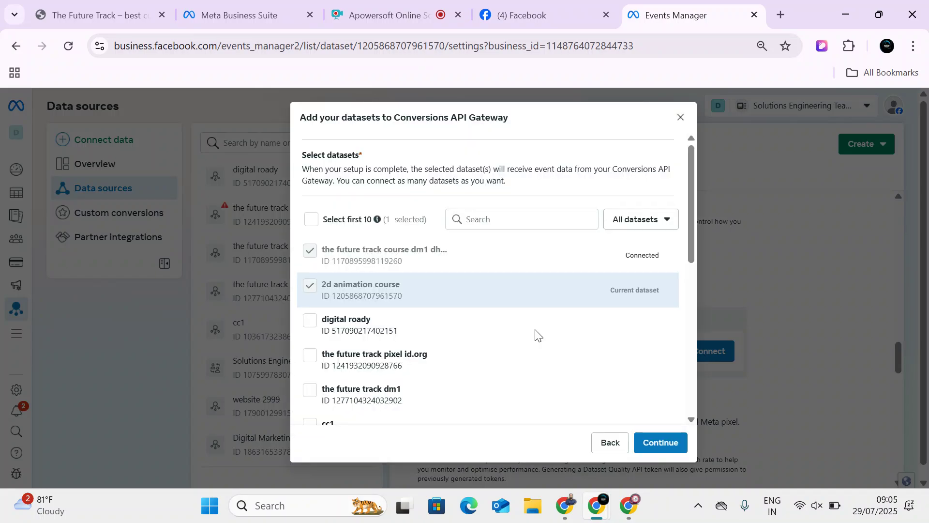
click(660, 442)
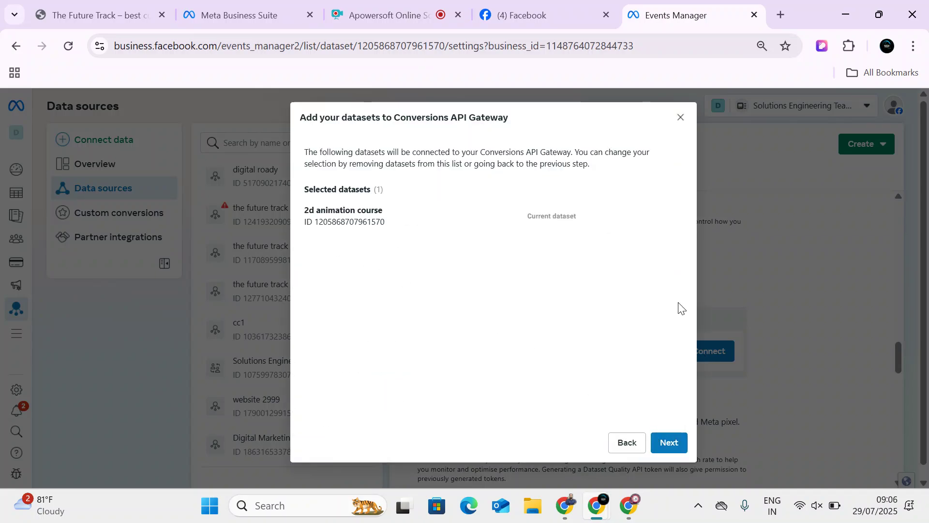
click(670, 443)
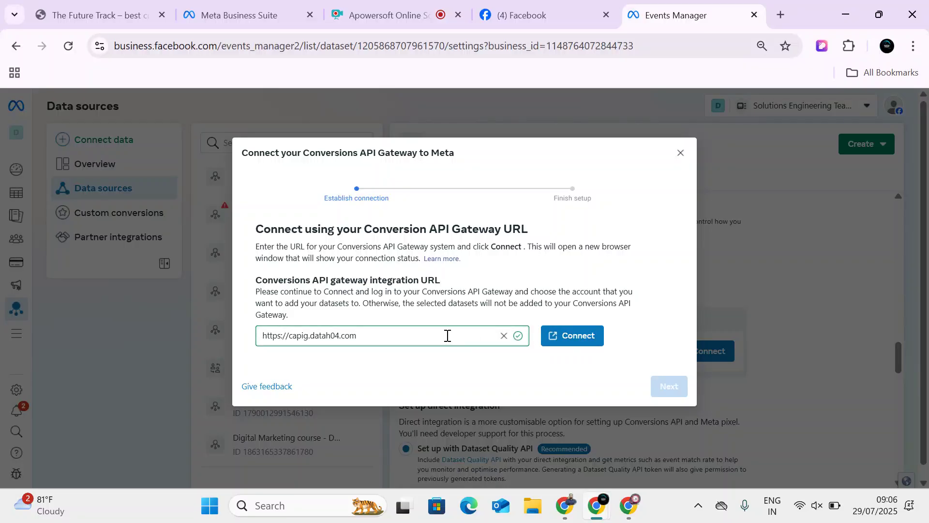
click(589, 342)
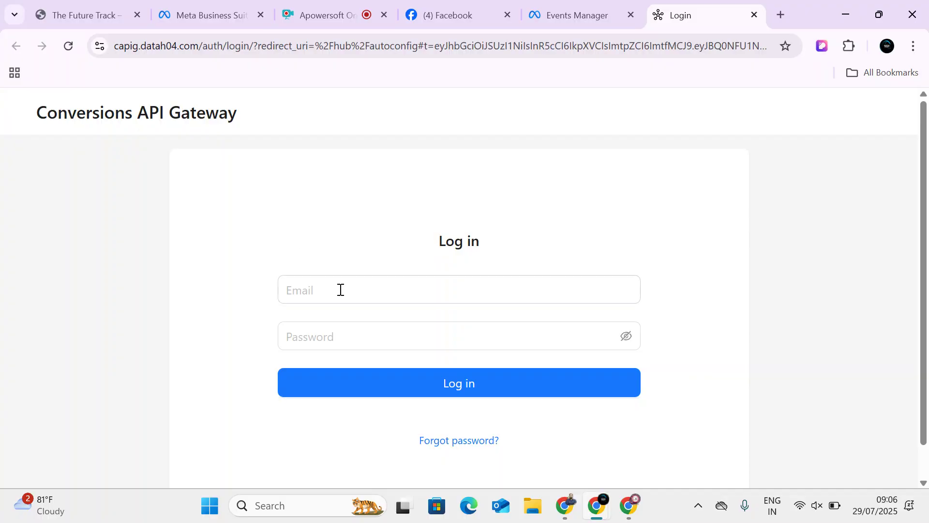
click(756, 16)
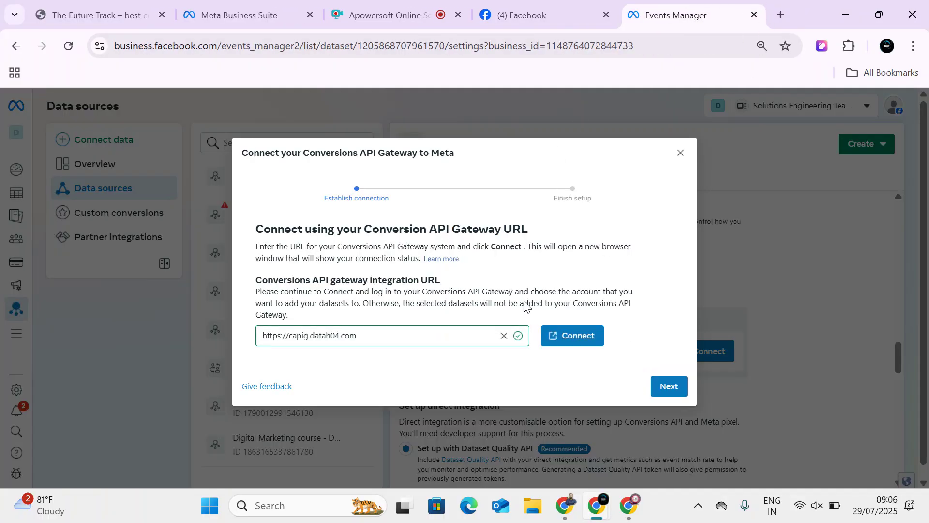
click(681, 152)
- Generate a Conversions API access token through direct integration with Dataset Quality API, including the 2d animation course dataset, and copy the token
scroll(552, 310, down, 3)
scroll(552, 311, down, 3)
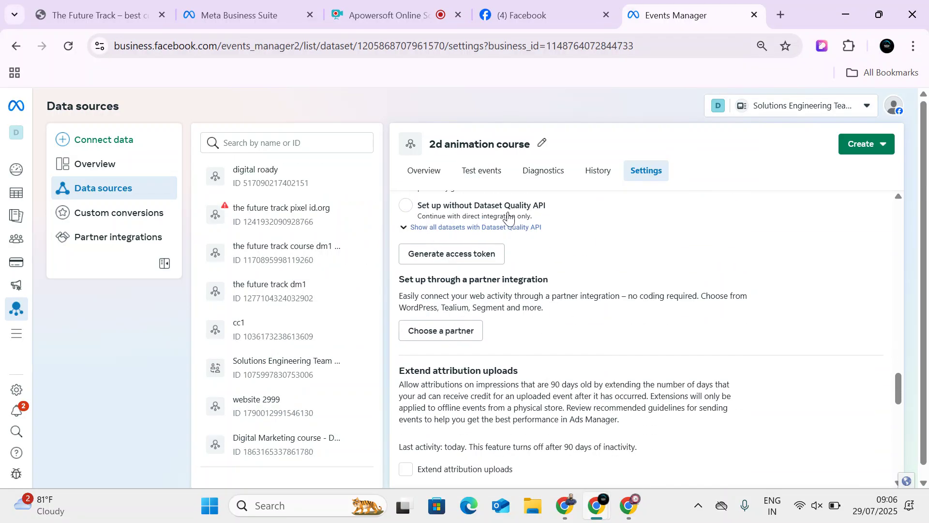
click(441, 254)
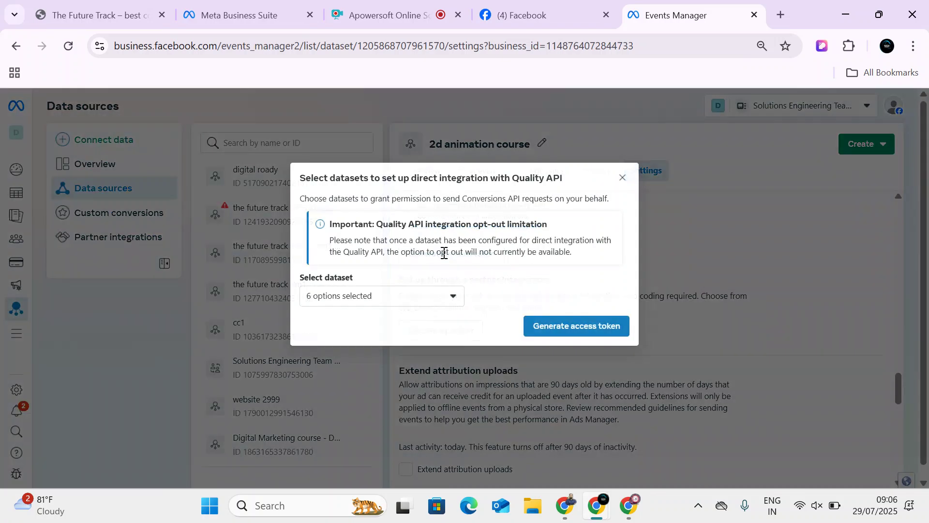
click(376, 298)
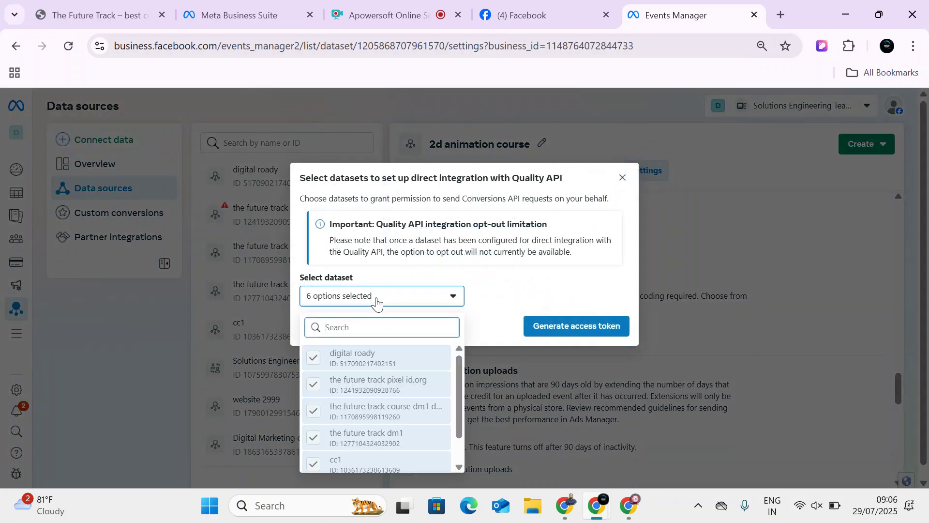
scroll(378, 455, down, 1)
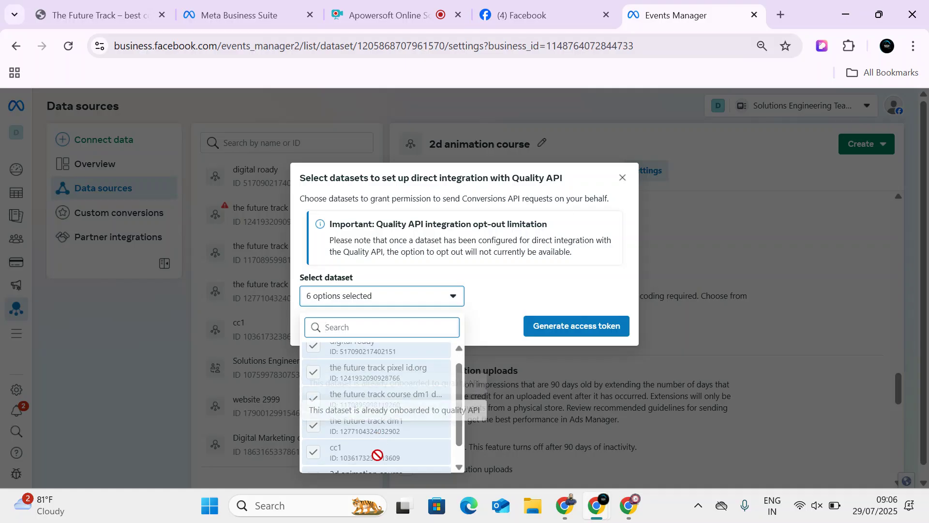
scroll(378, 455, down, 1)
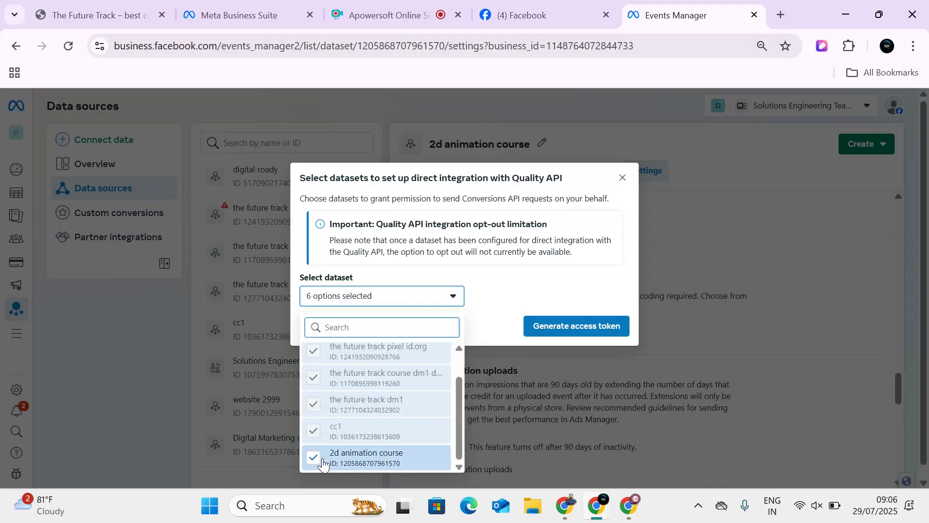
click(550, 326)
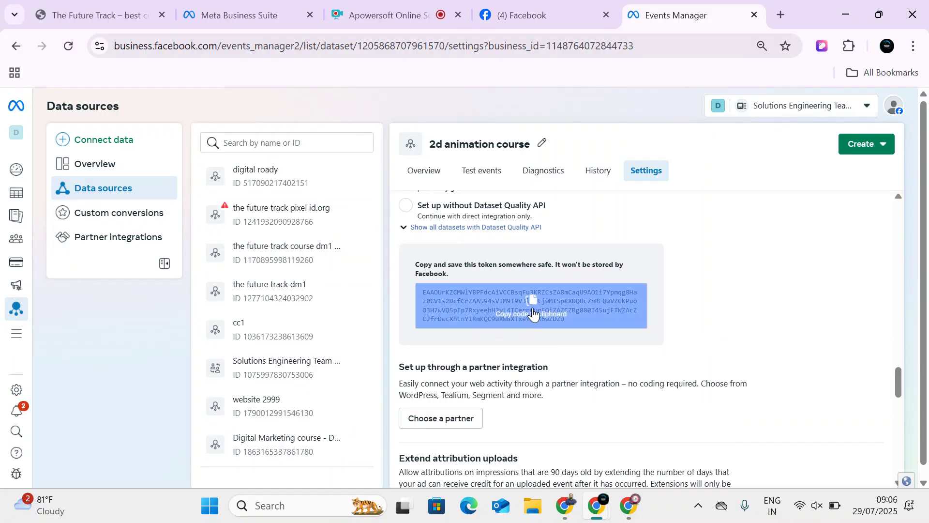
click(527, 314)
- Return to The Future Track's WordPress dashboard and open the Meta Pixel settings in PixelYourSite
click(111, 5)
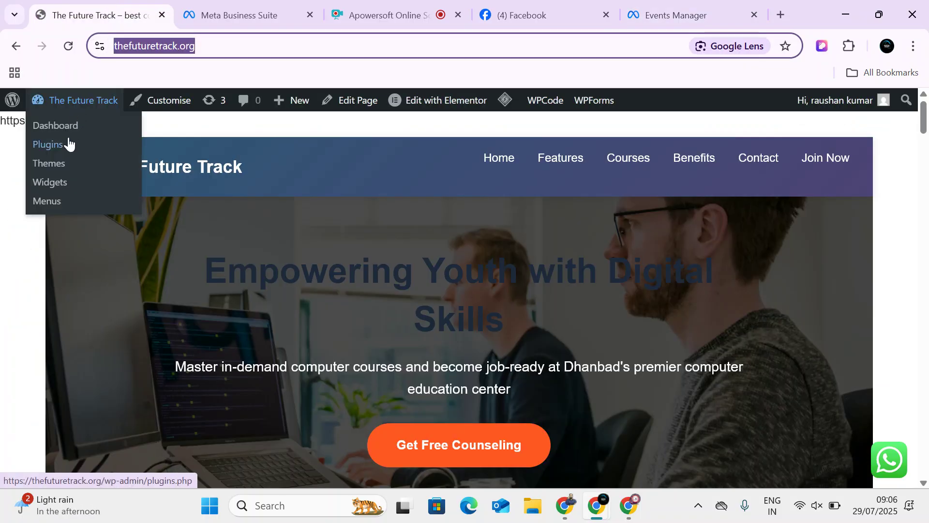
click(68, 126)
scroll(63, 312, down, 10)
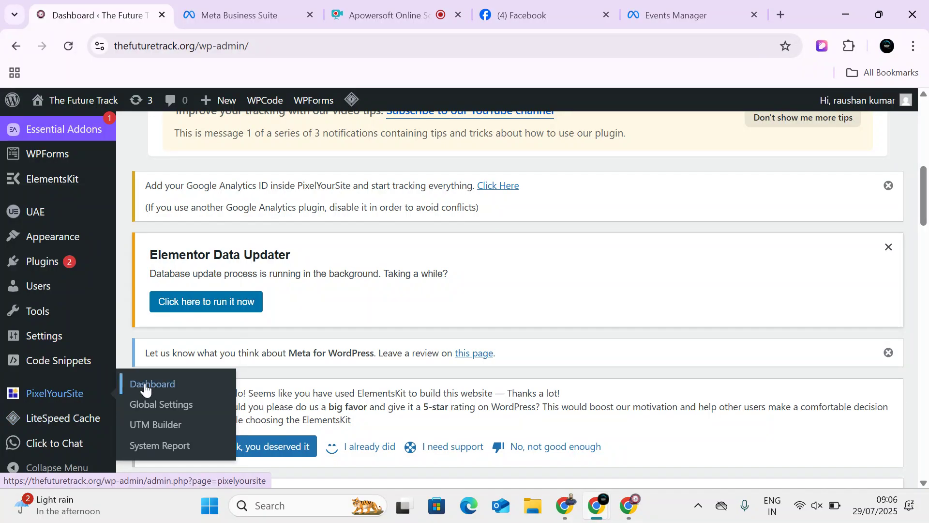
click(147, 386)
scroll(320, 309, down, 5)
scroll(320, 309, down, 3)
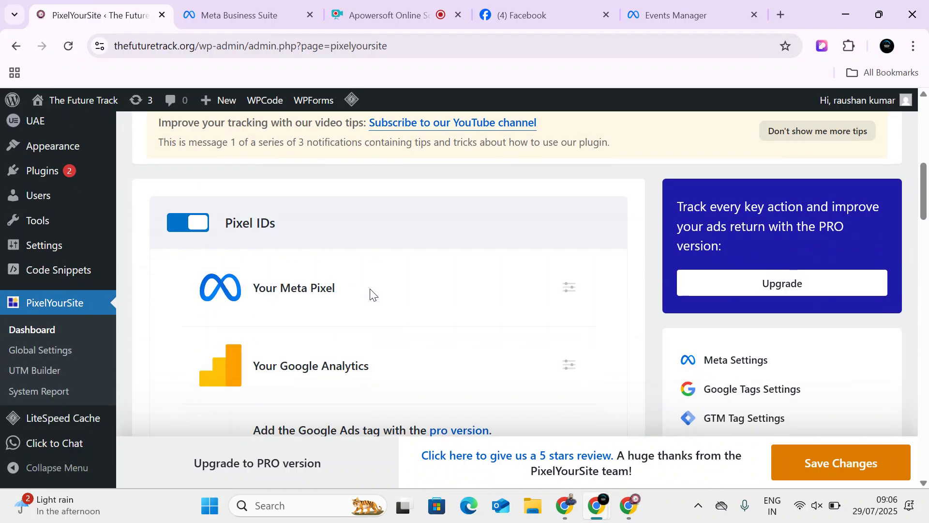
click(569, 291)
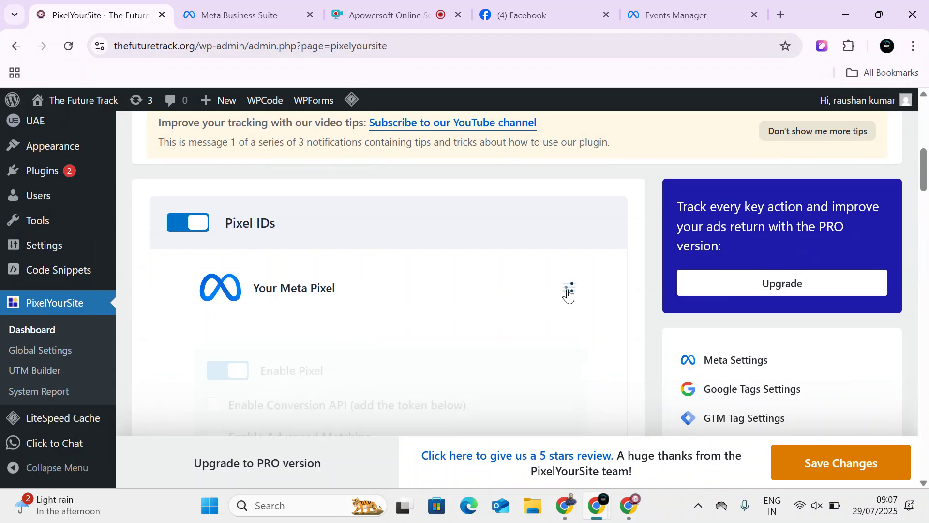
- Enable the Conversion API for the Meta pixel and clear the existing Meta Pixel ID
scroll(358, 297, down, 3)
click(227, 268)
click(214, 292)
scroll(373, 293, down, 4)
drag(347, 265, 184, 276)
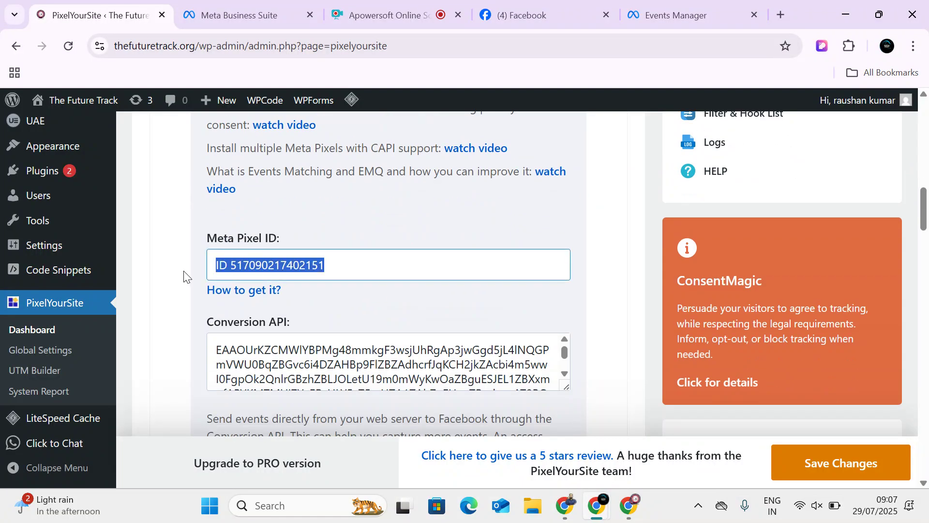
key(BackSpace)
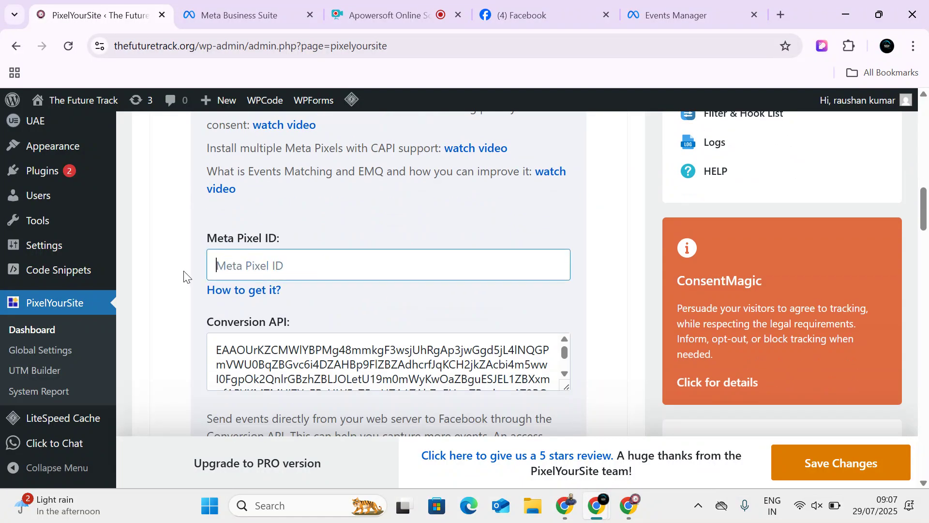
click(677, 13)
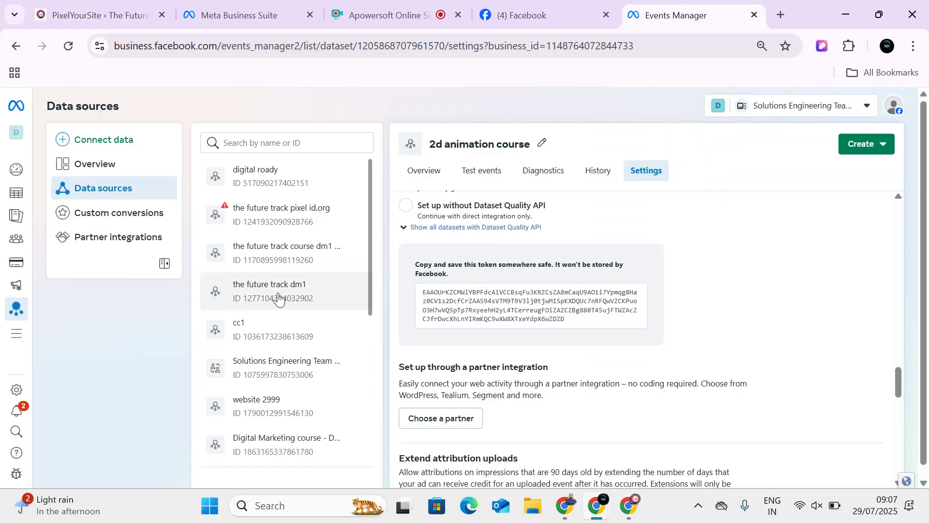
scroll(360, 326, down, 3)
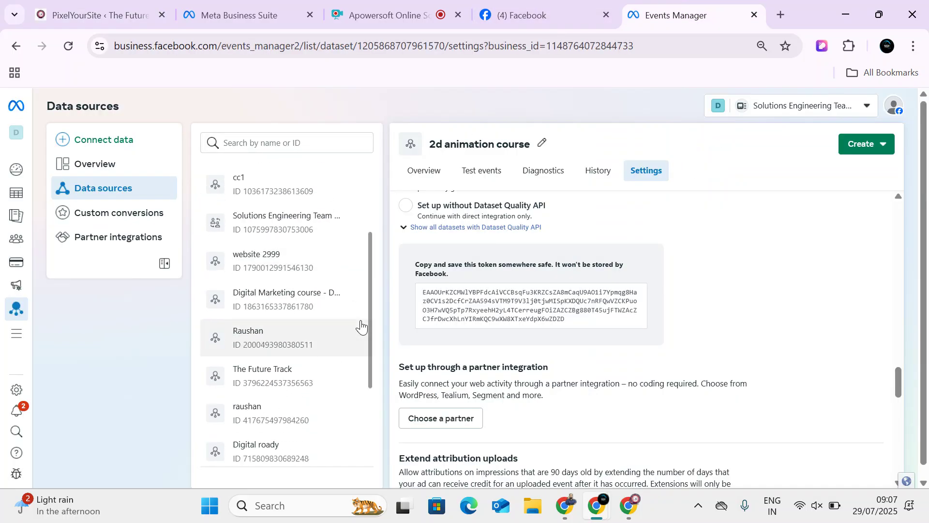
scroll(361, 325, down, 3)
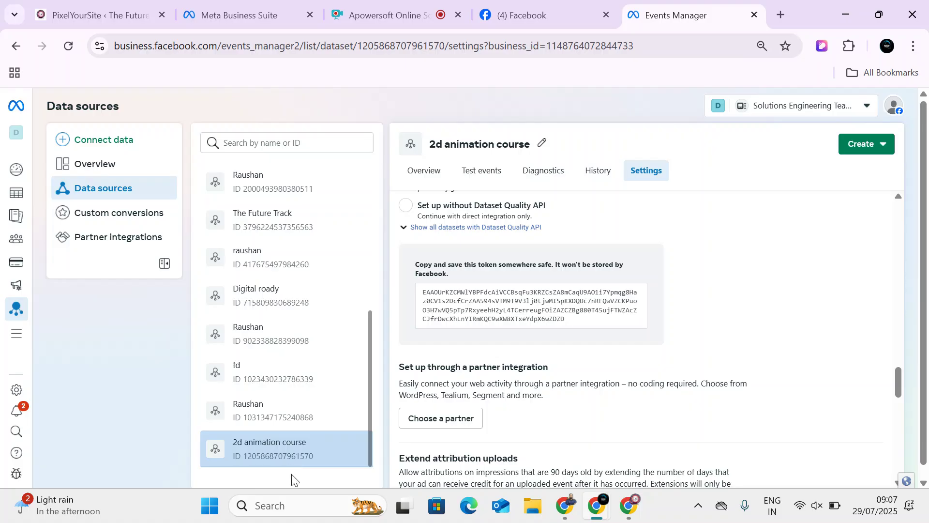
drag(320, 463, 245, 459)
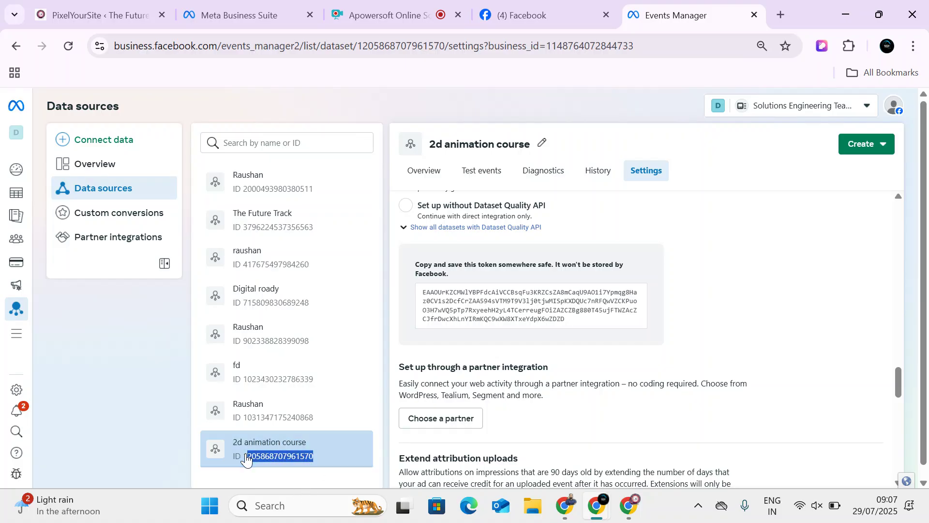
click(321, 460)
drag(323, 460, 246, 463)
click(250, 12)
click(171, 8)
key(ctrl+v)
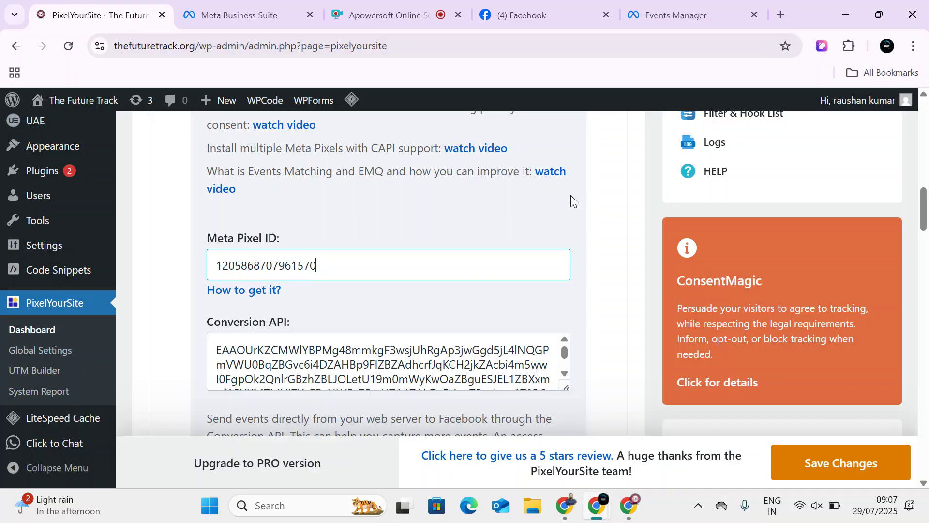
- Copy the access token from Events Manager, replace the Conversion API token in PixelYourSite with it, and save the changes
click(660, 6)
click(531, 315)
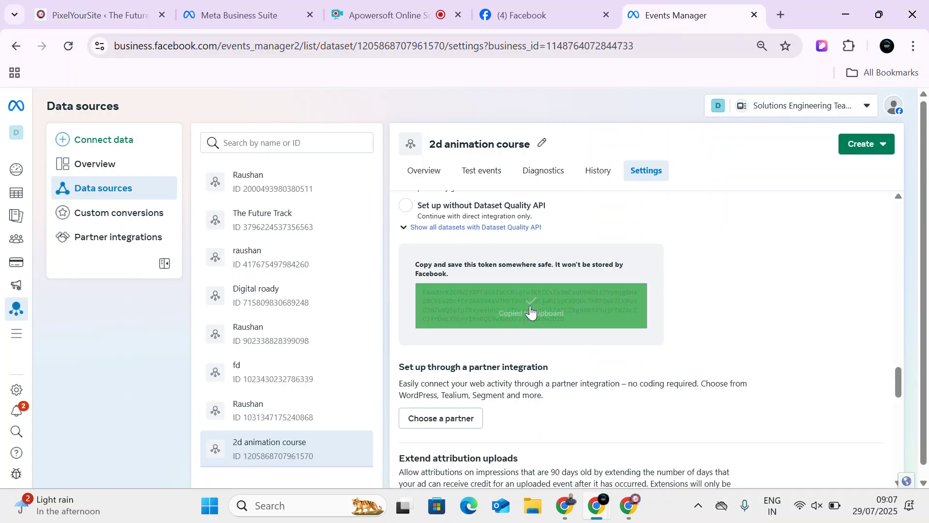
click(223, 10)
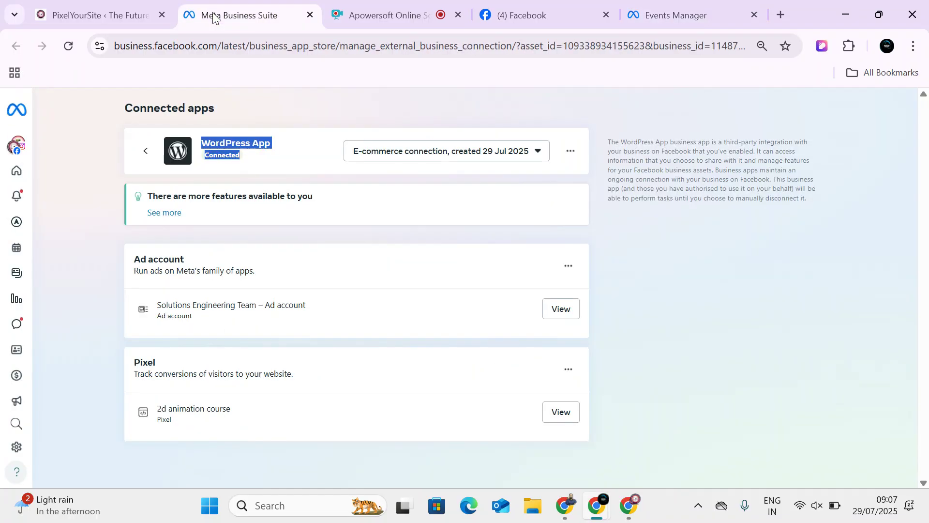
click(86, 12)
click(368, 339)
key(ctrl+a)
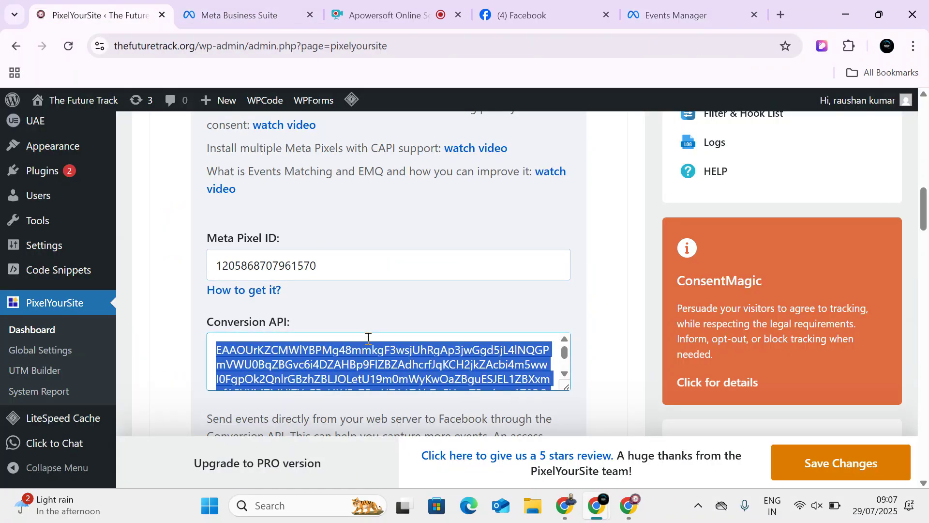
key(ctrl+v)
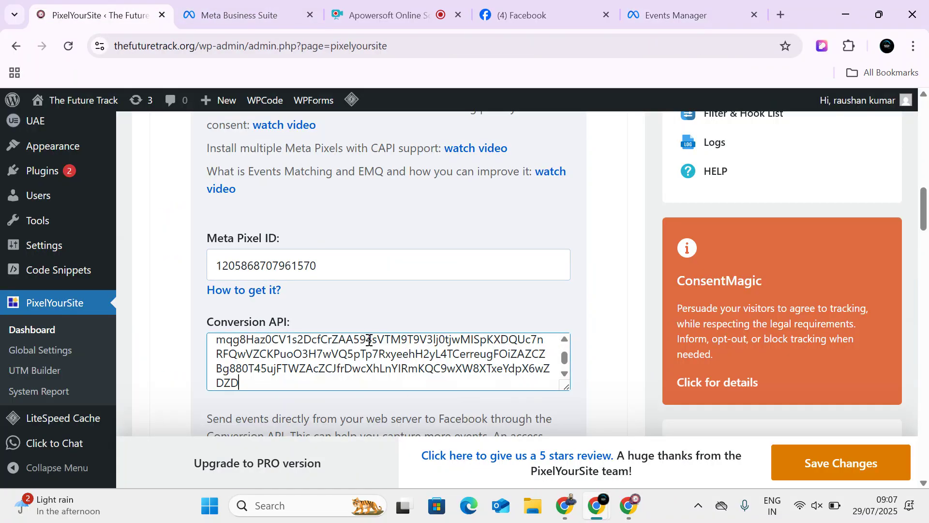
scroll(539, 347, down, 6)
scroll(521, 282, down, 3)
scroll(339, 350, down, 10)
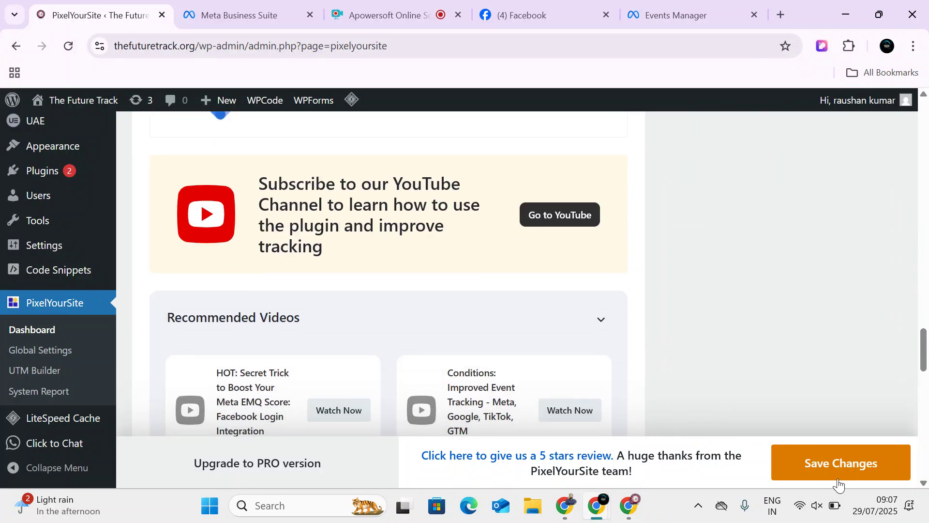
click(846, 464)
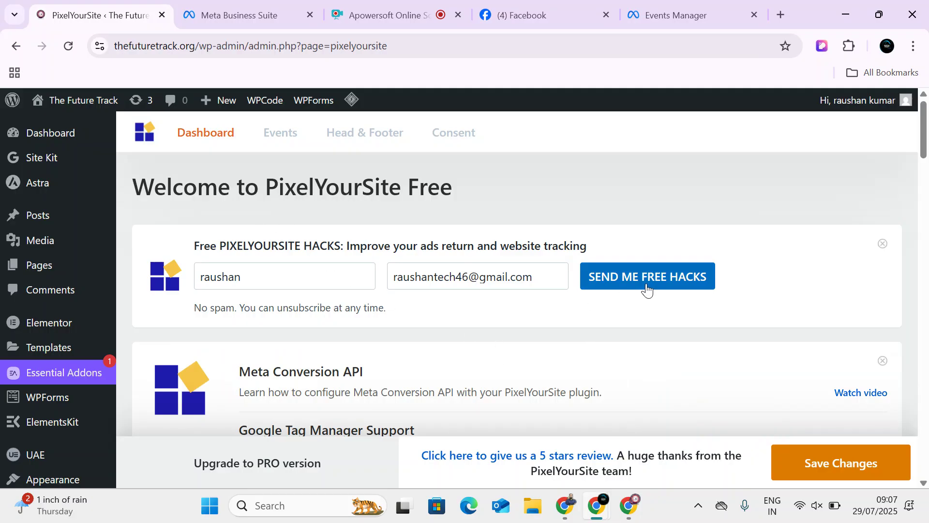
- Replace the e-mail address in the Free PIXELYOURSITE HACKS form and submit the sign-up
click(249, 281)
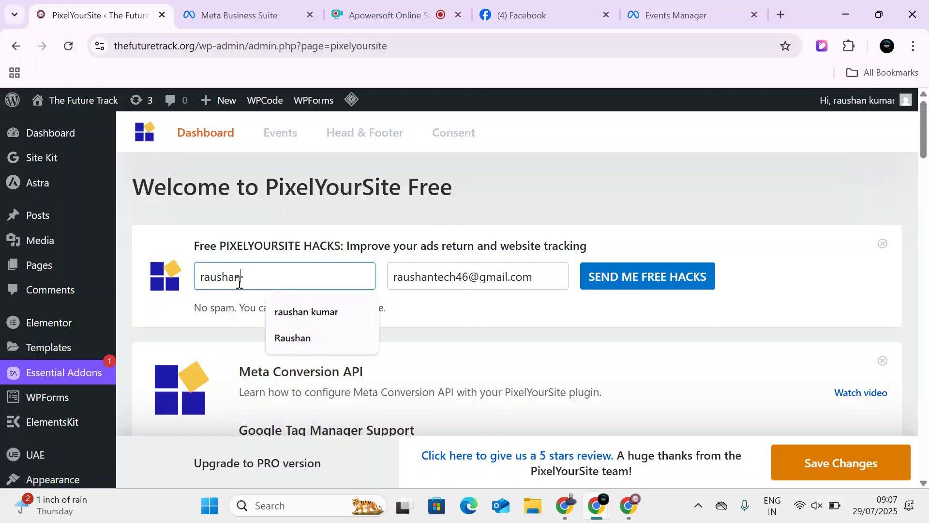
drag(543, 279, 374, 269)
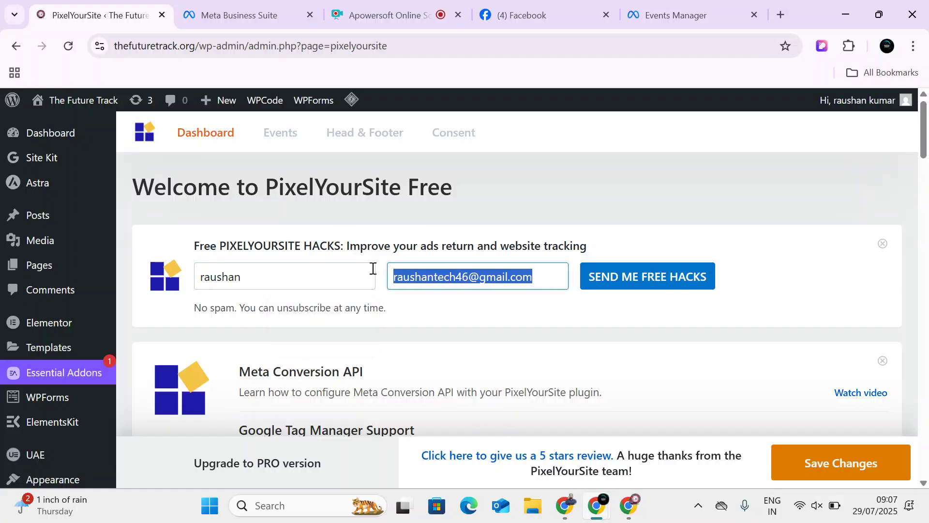
text(raosyd)
key(BackSpace)
key(BackSpace)
key(BackSpace)
key(BackSpace)
key(BackSpace)
text(roa)
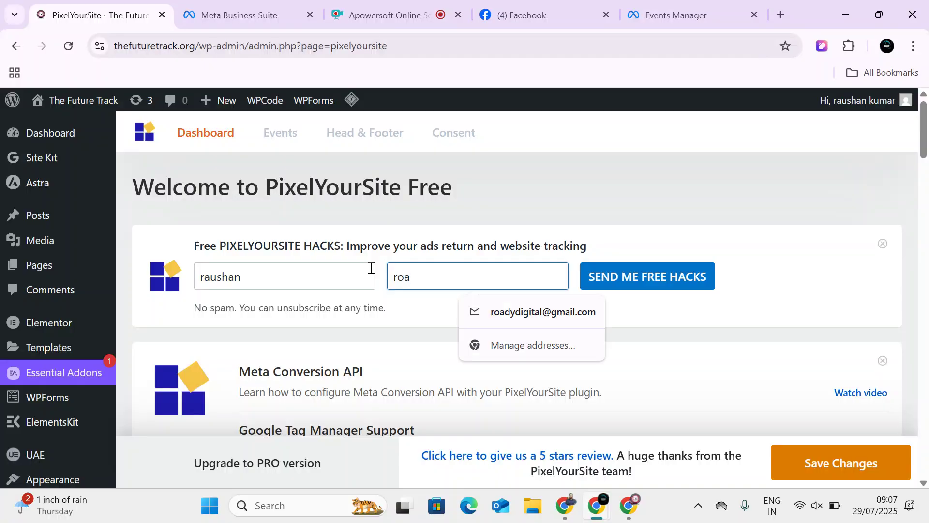
click(484, 314)
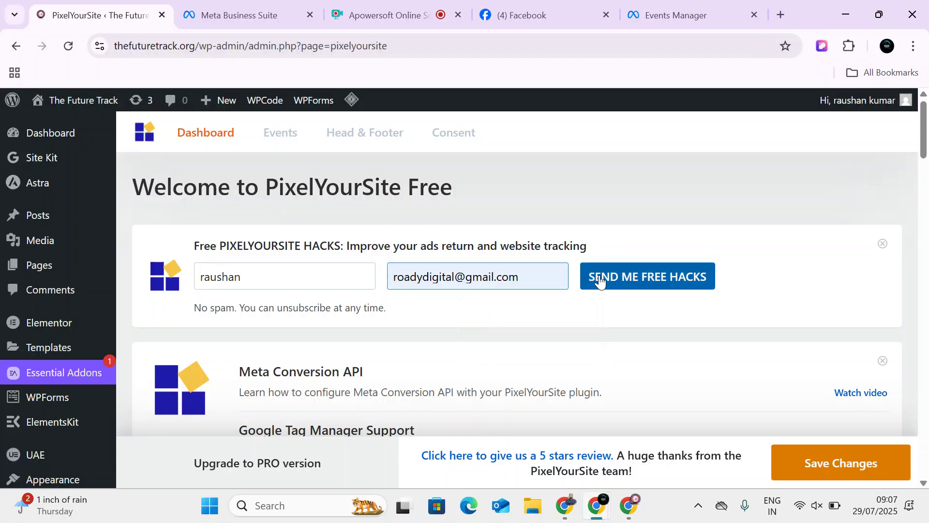
click(603, 280)
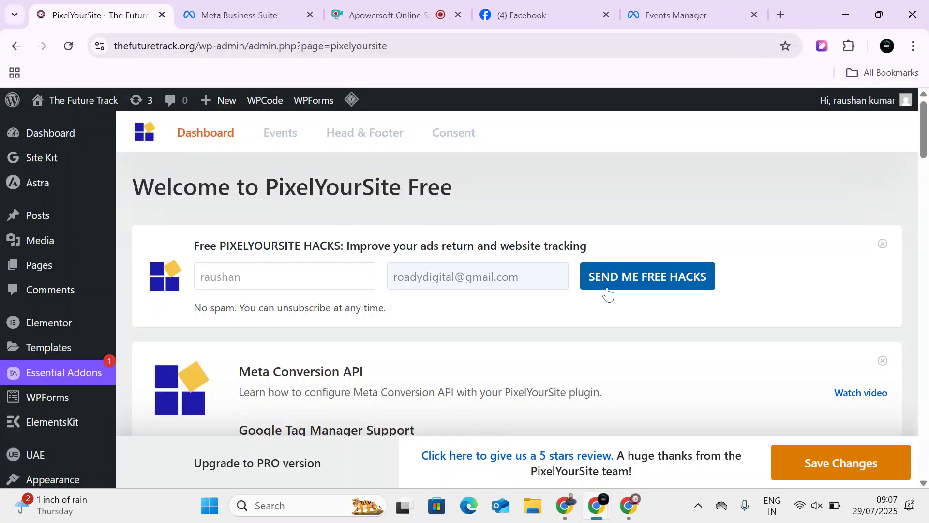
- Open PixelYourSite's Meta Conversion API video with sound, skip the ad, and watch from about 1:20 in full screen
scroll(550, 327, down, 4)
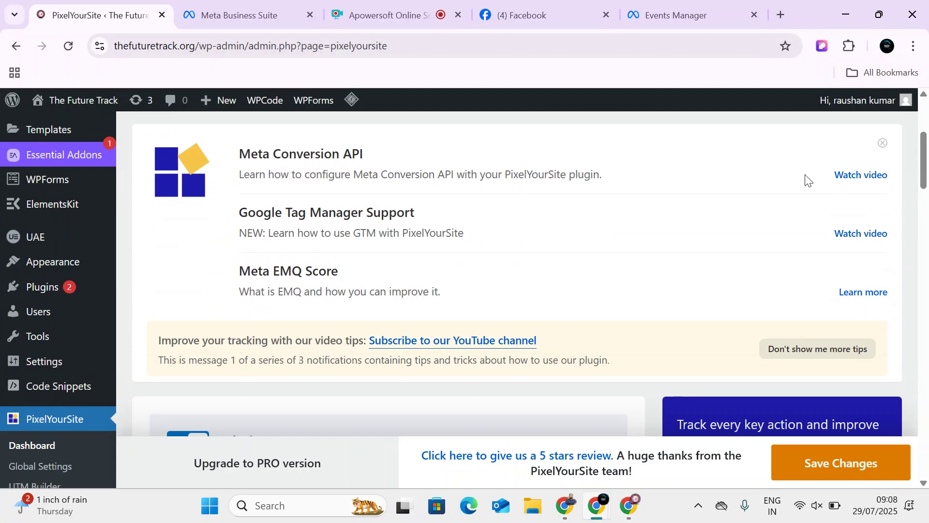
click(845, 183)
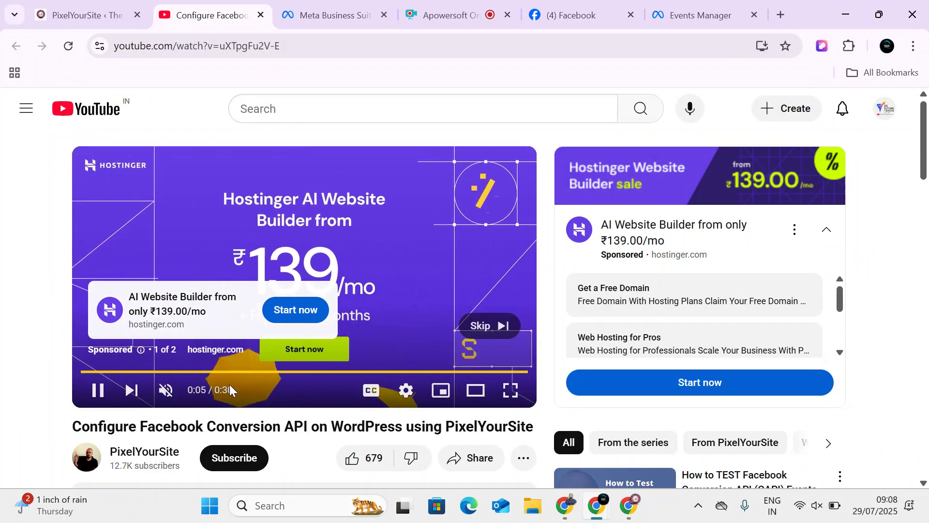
click(166, 390)
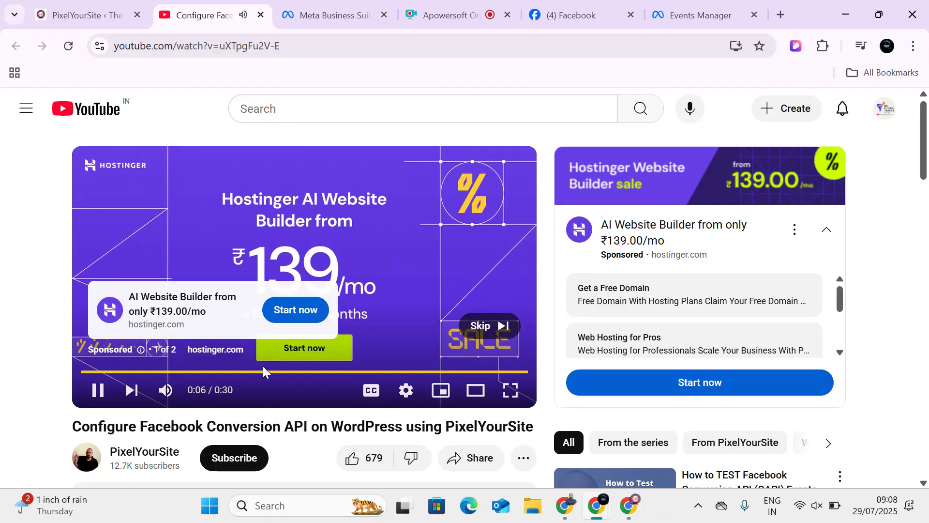
click(499, 325)
click(292, 372)
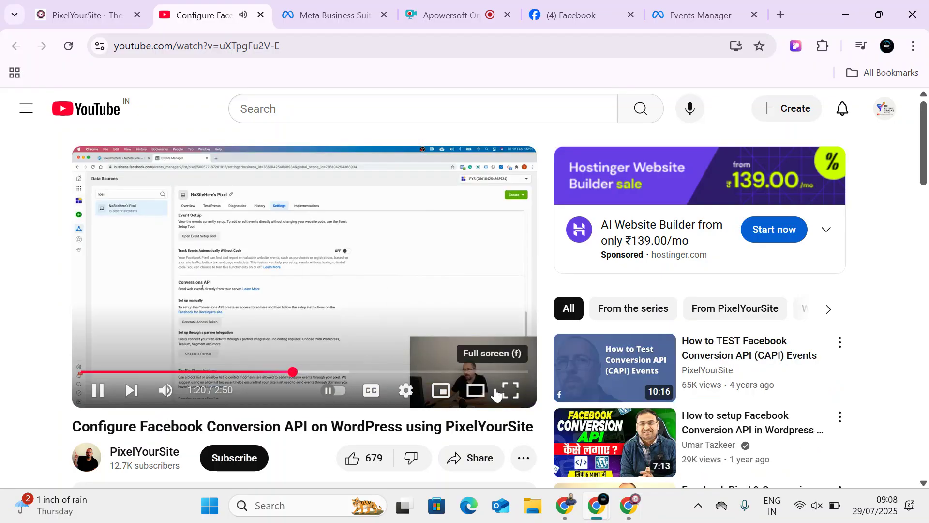
click(511, 390)
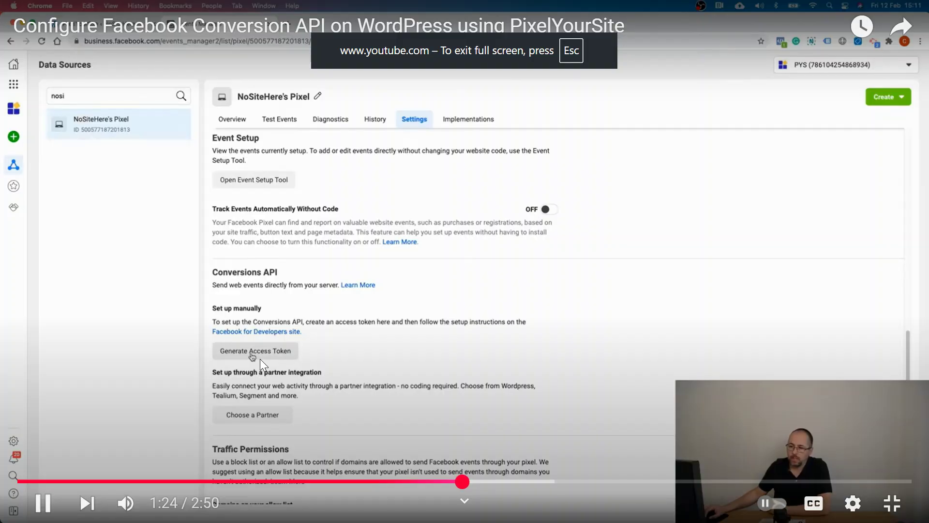
- Review the video's part on adding the API token in PixelYourSite, up to about 2:14, and leave full screen
click(521, 463)
click(518, 482)
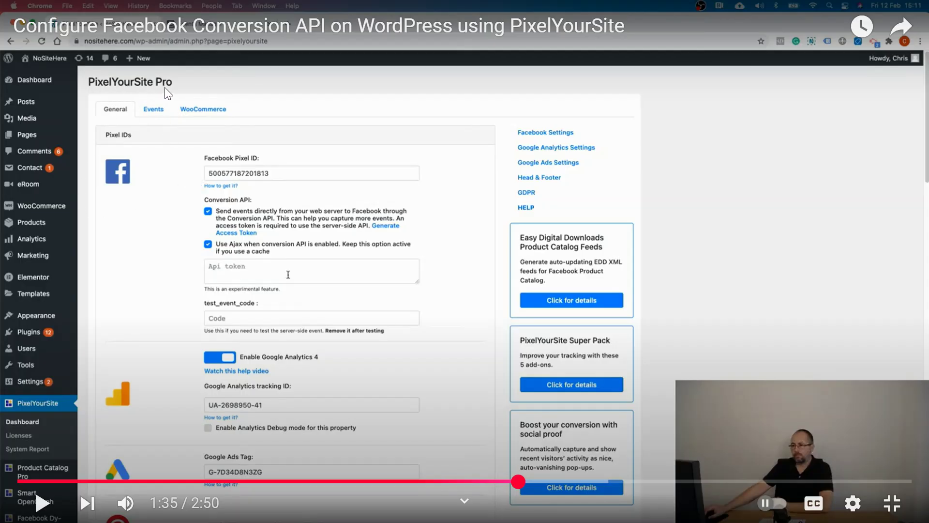
click(43, 503)
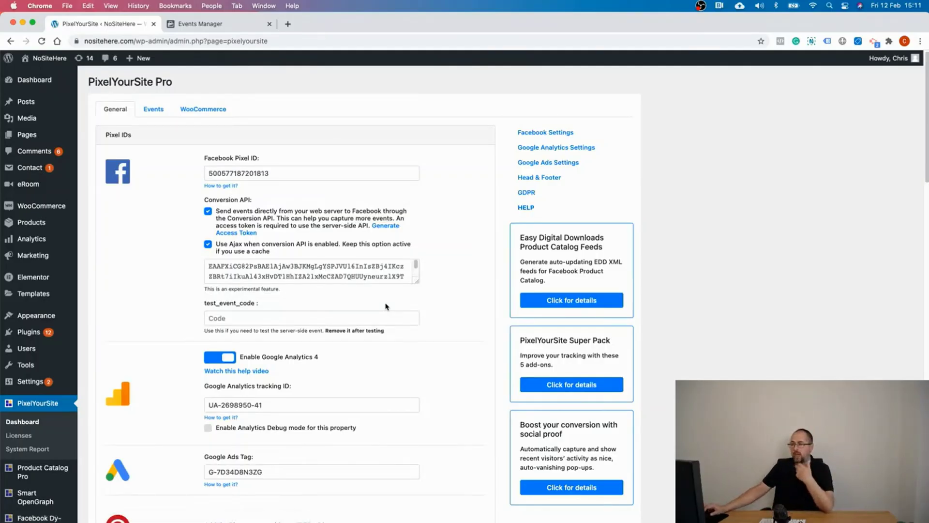
mouse_move(405, 457)
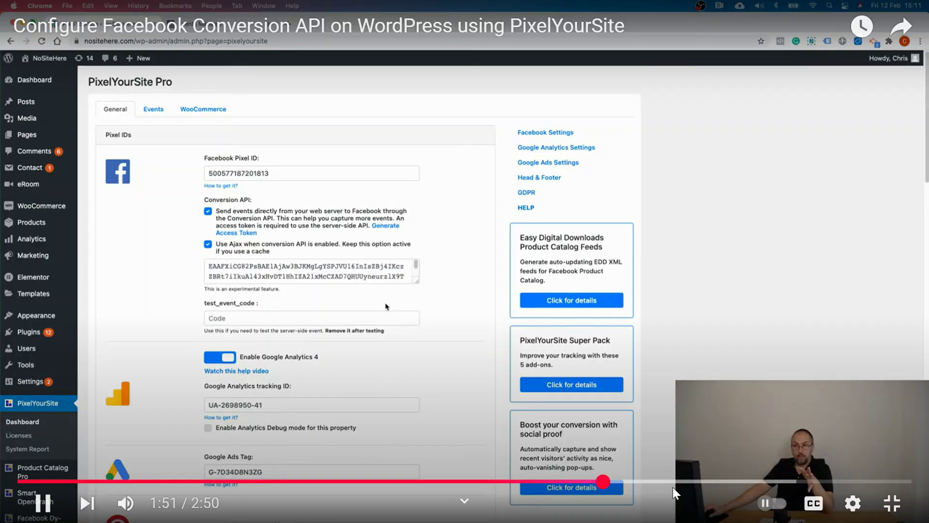
click(660, 482)
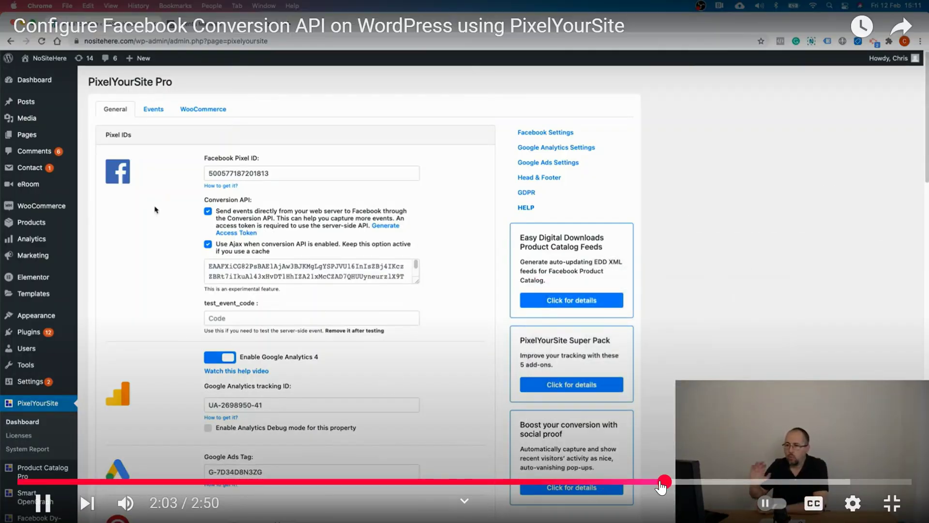
click(722, 483)
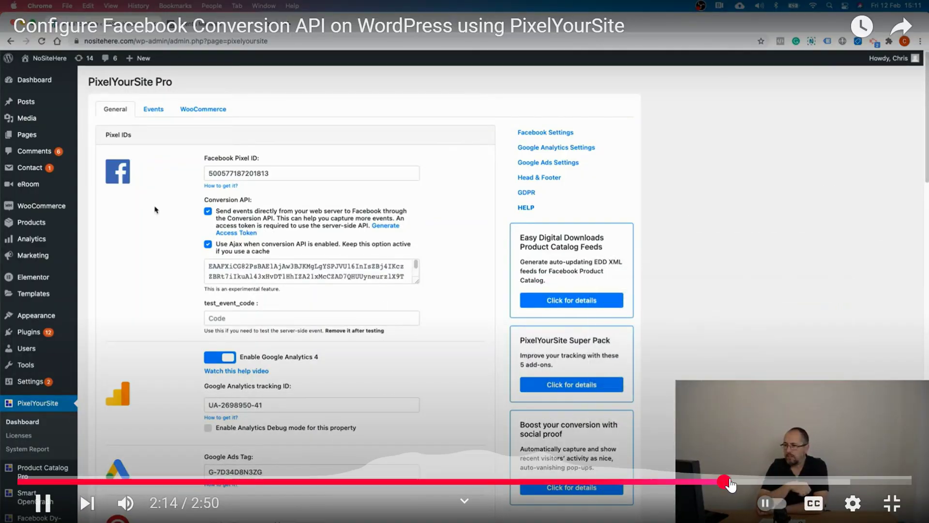
click(892, 504)
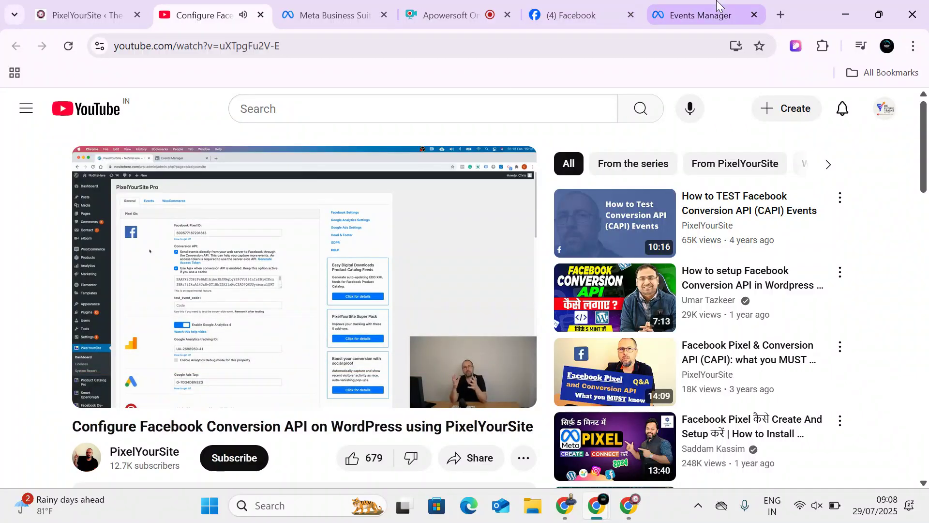
- Check The Future Track's PixelYourSite page with Meta Pixel Helper and return to the dataset settings in Events Manager
click(445, 15)
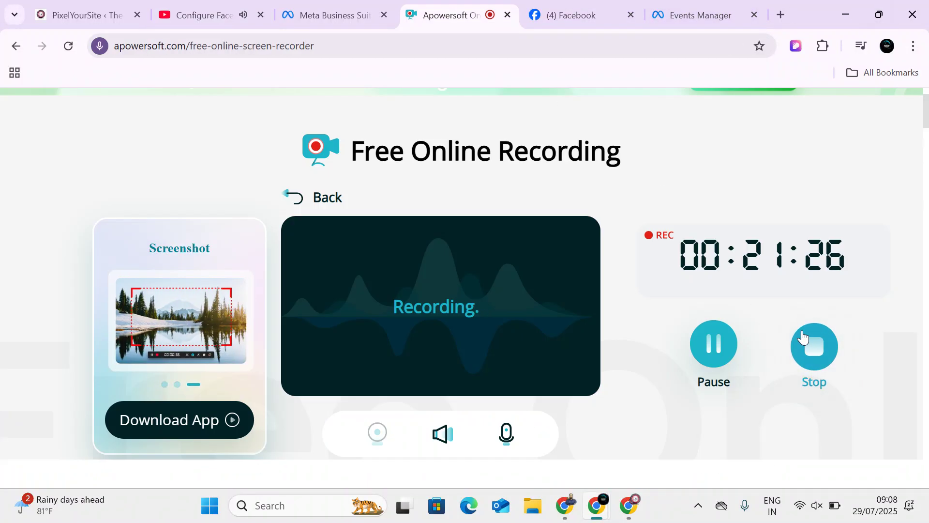
click(82, 15)
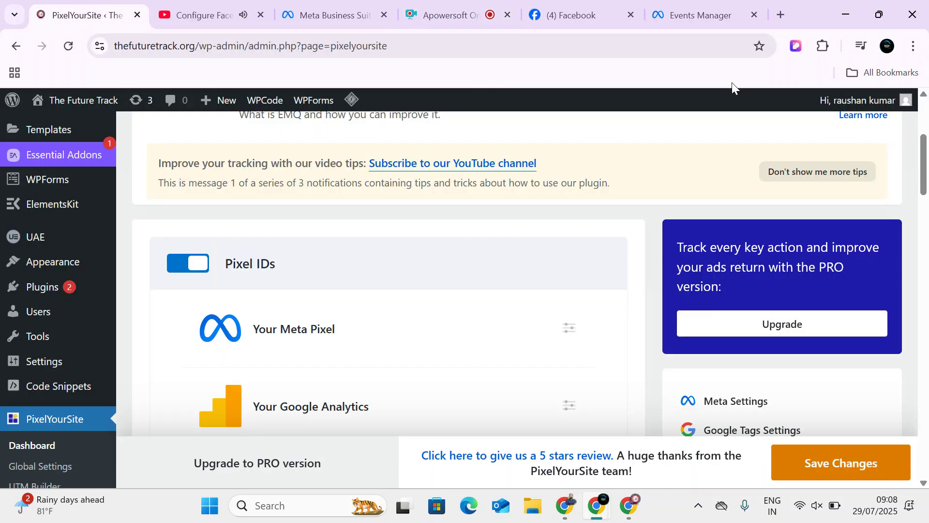
click(823, 46)
click(663, 254)
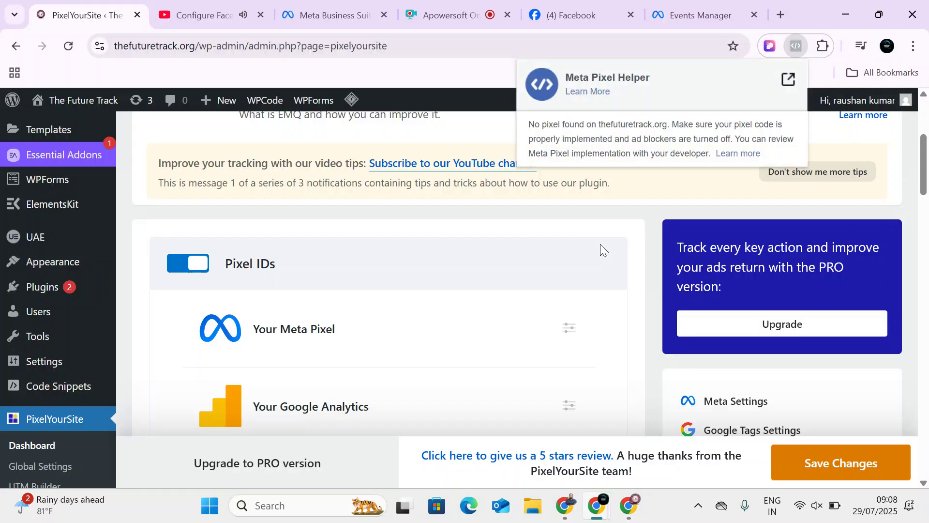
click(382, 236)
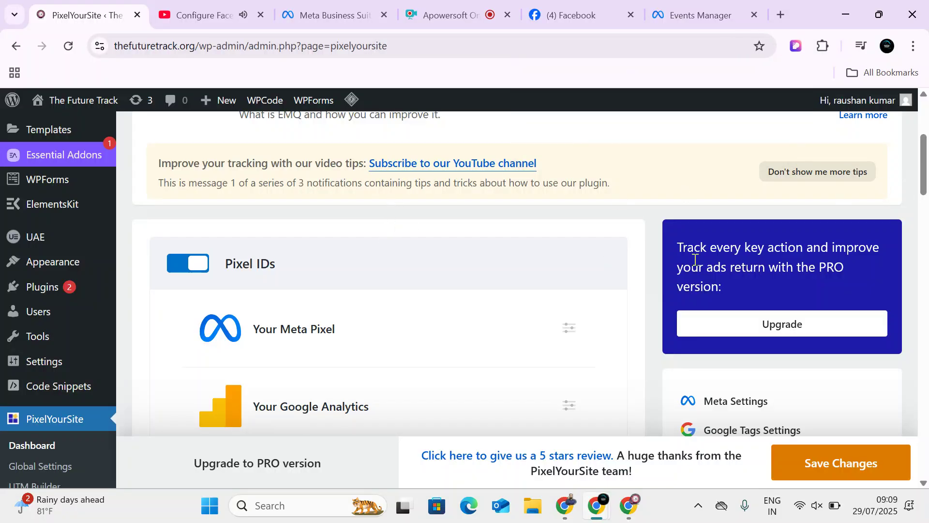
click(687, 15)
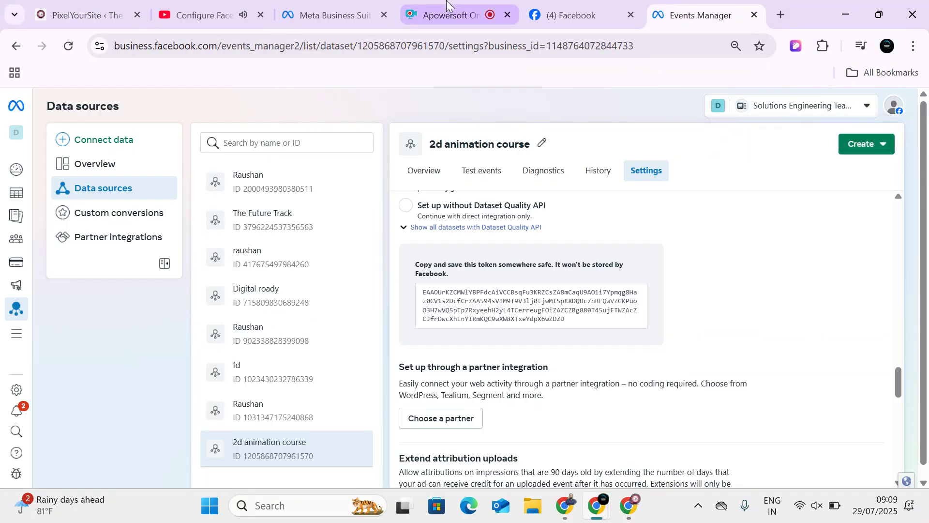